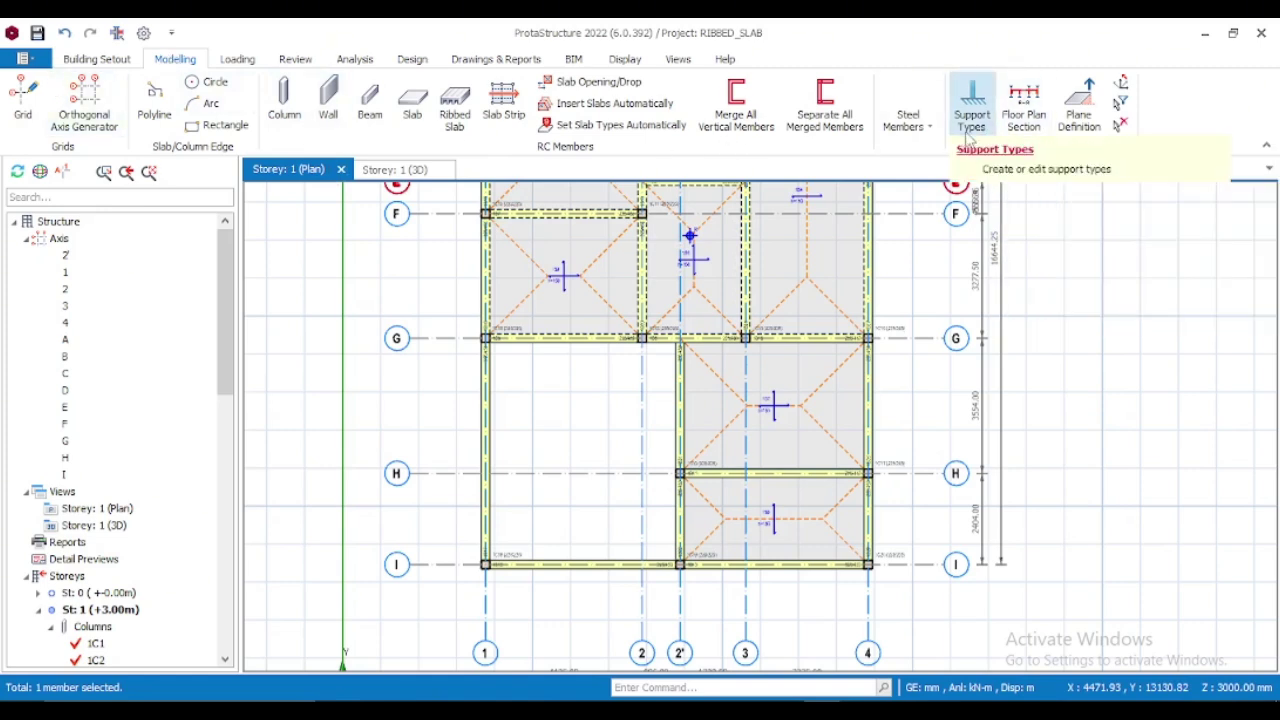
Begin a Standard-type ribbed slab insertion and bring up the ribbed slab section drawing for reference
click(456, 118)
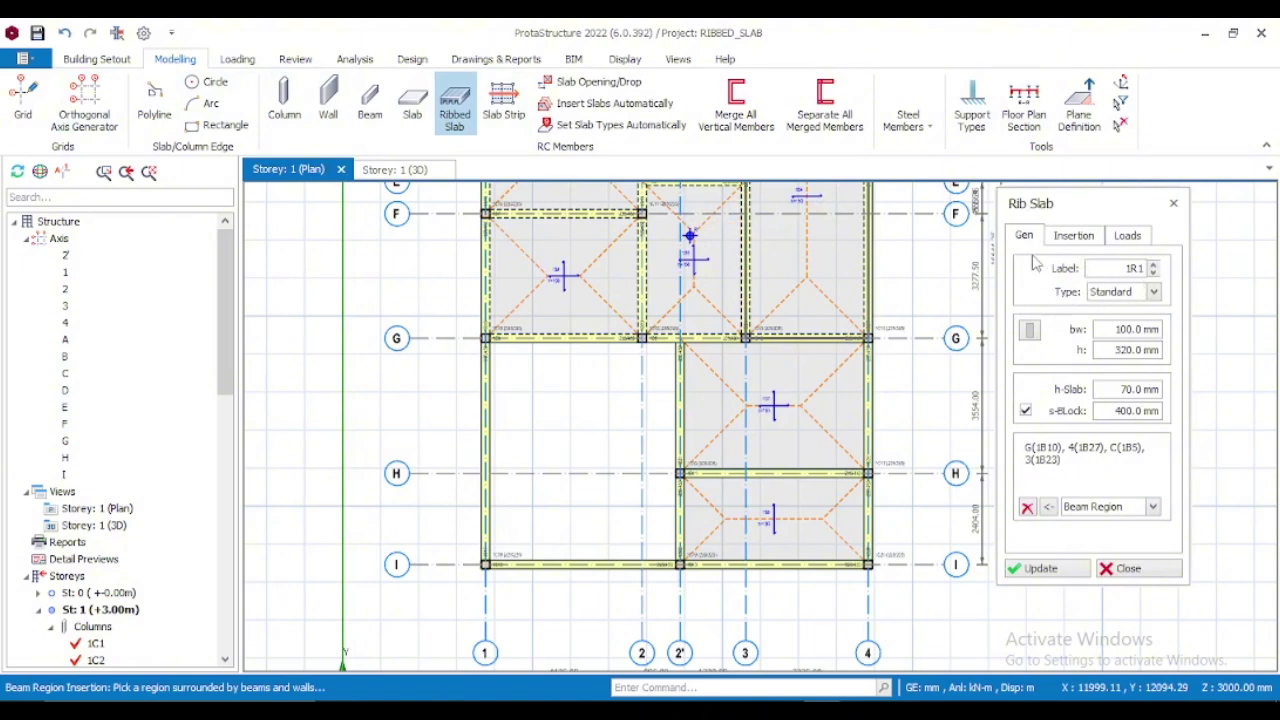
click(1154, 294)
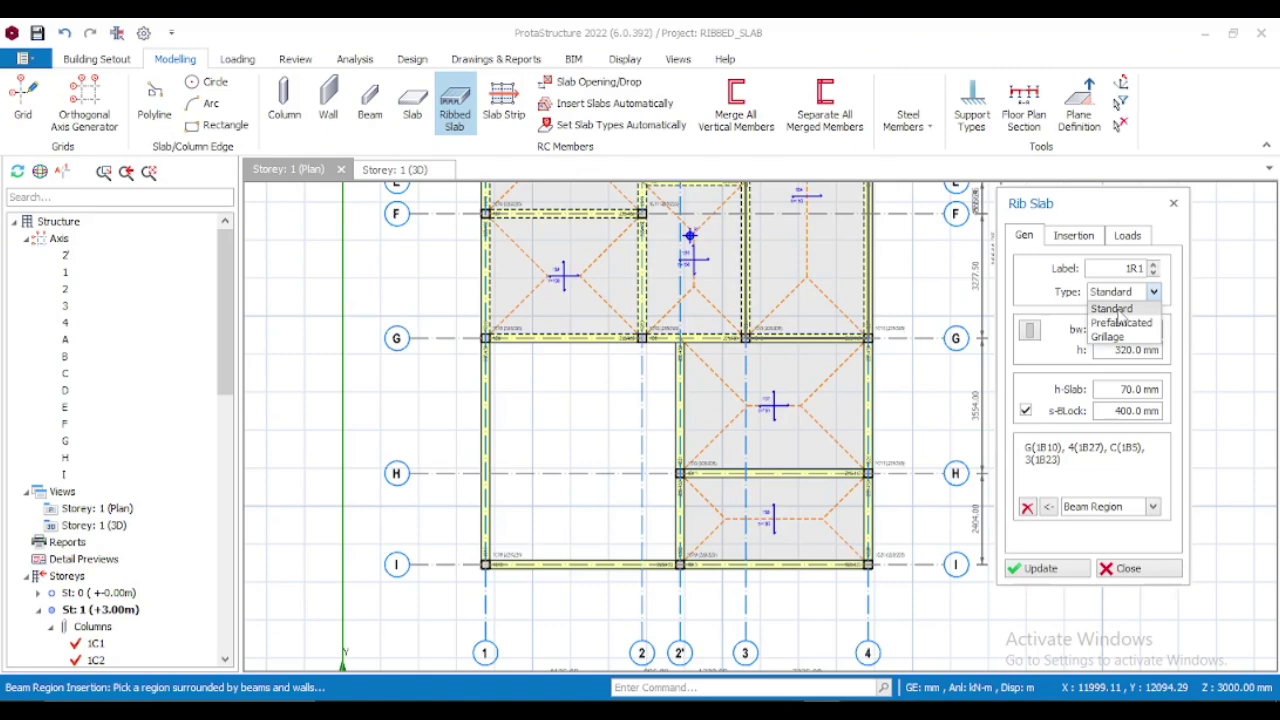
click(1118, 314)
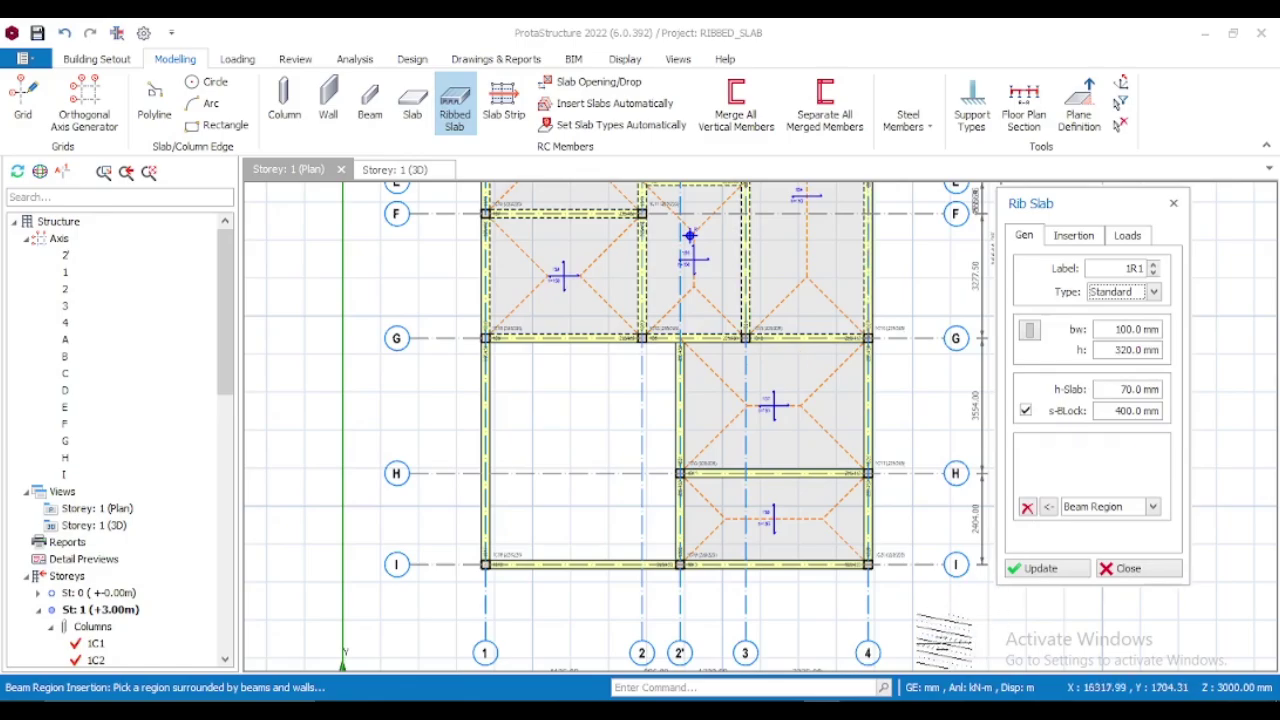
key(alt+Tab)
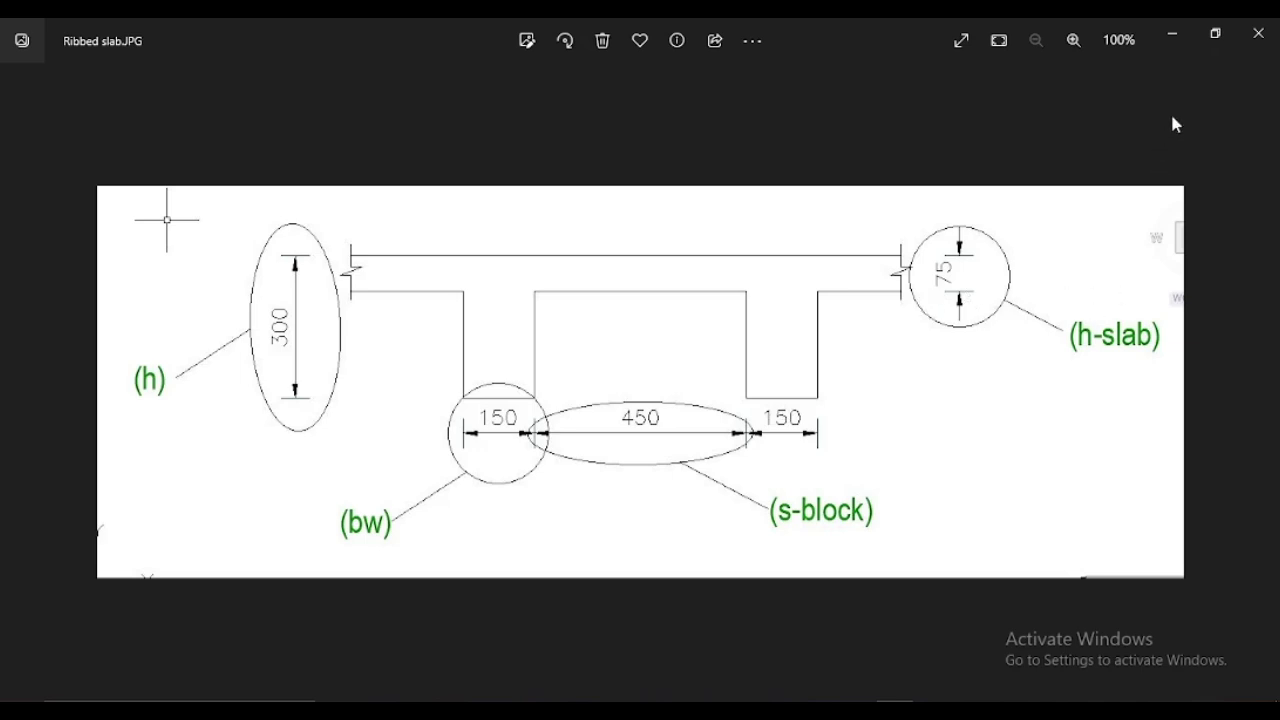
Enter rib web width bw, rib depth h, topping thickness and block spacing from the section drawing
click(1173, 40)
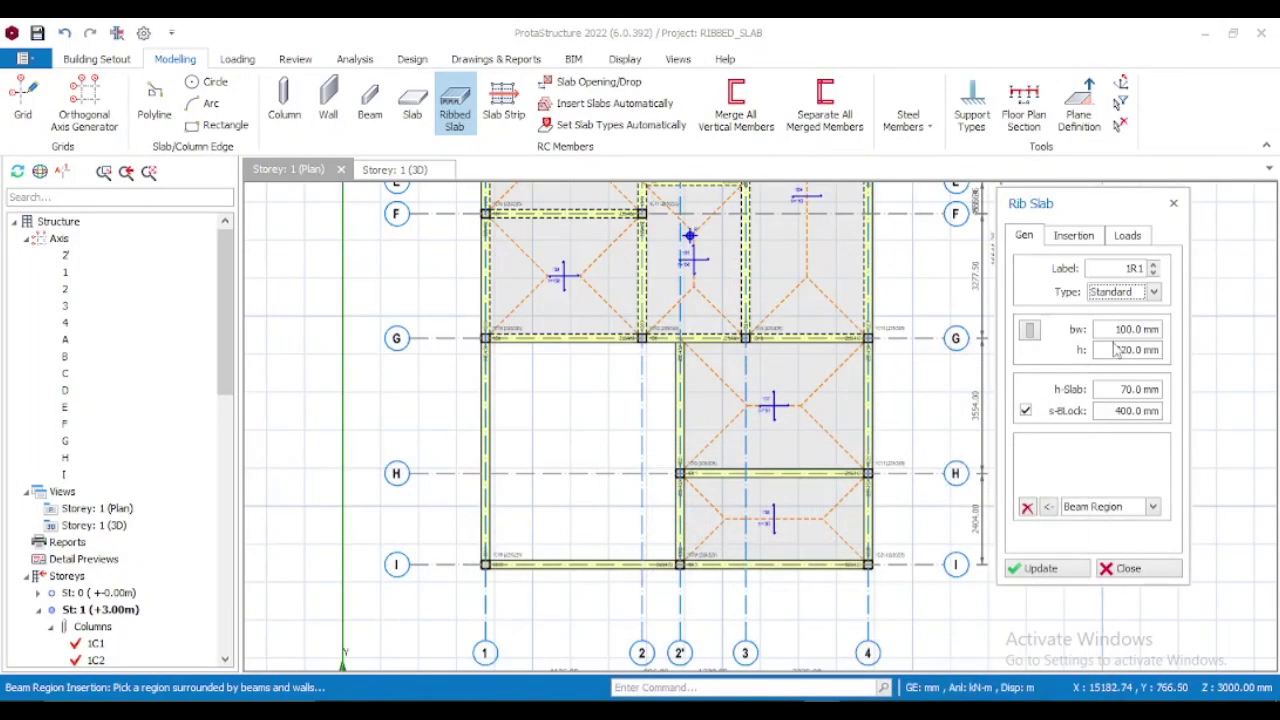
double_click(1115, 330)
text(2)
text(50)
double_click(1116, 350)
text(30)
double_click(1122, 389)
text(7.0)
double_click(1117, 410)
text(4)
click(1126, 236)
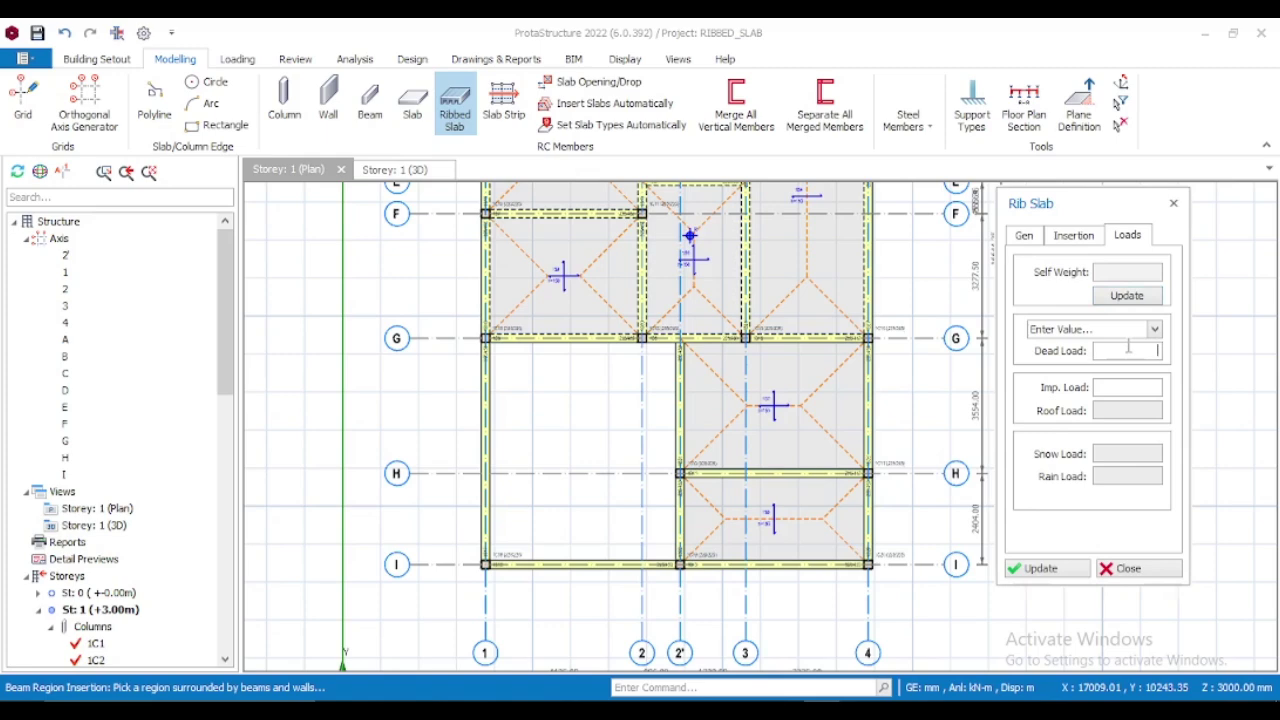
Give the slab 3.7 kN/m2 dead load and 1.50 General domestic use imposed load, placing it in panel 1–2' / G–I
text(3.7 kN/m2)
click(1131, 390)
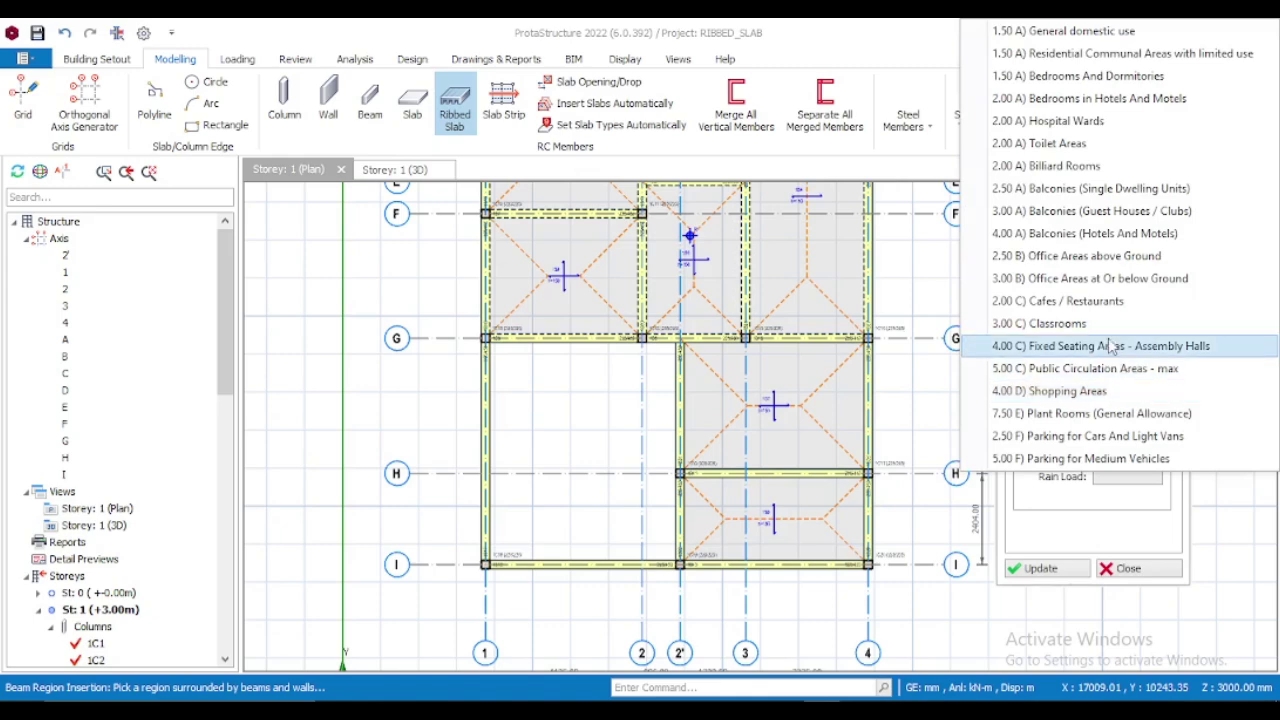
click(1076, 31)
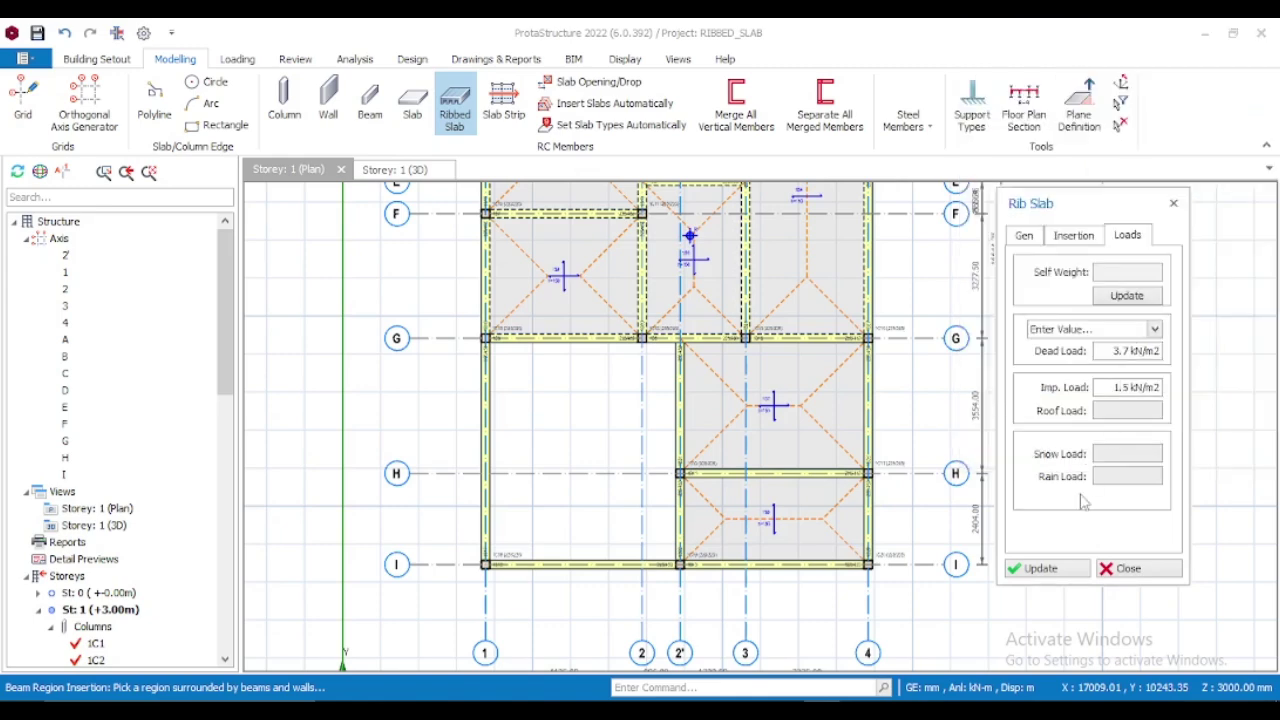
click(645, 465)
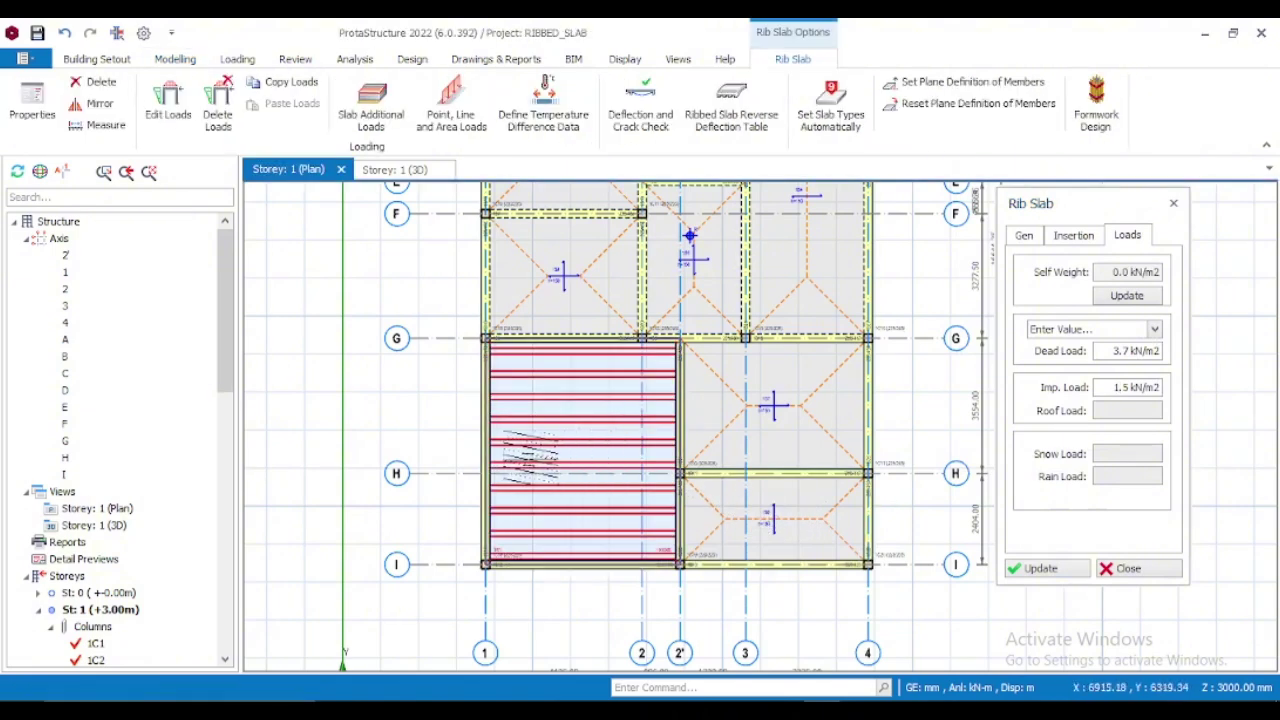
End ribbed slab insertion and reopen the properties of the new ribbed slab 1R1
scroll(600, 448, up, 5)
scroll(600, 455, down, 2)
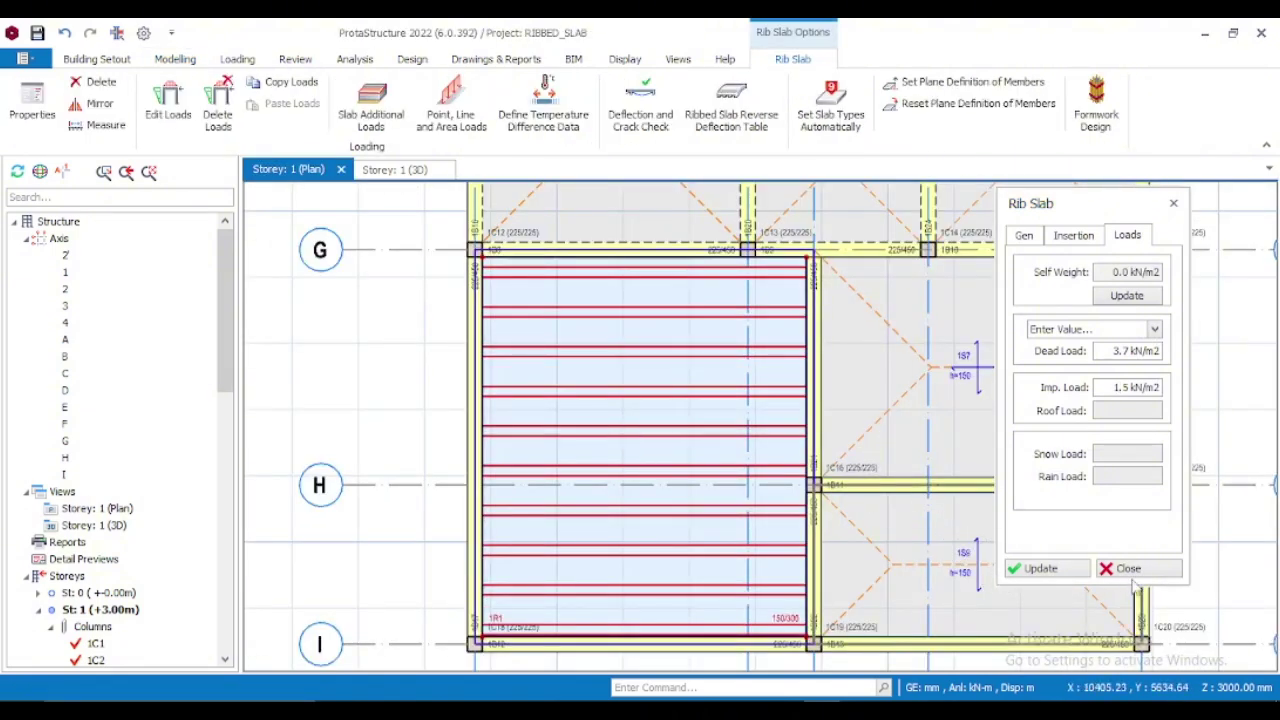
key(Escape)
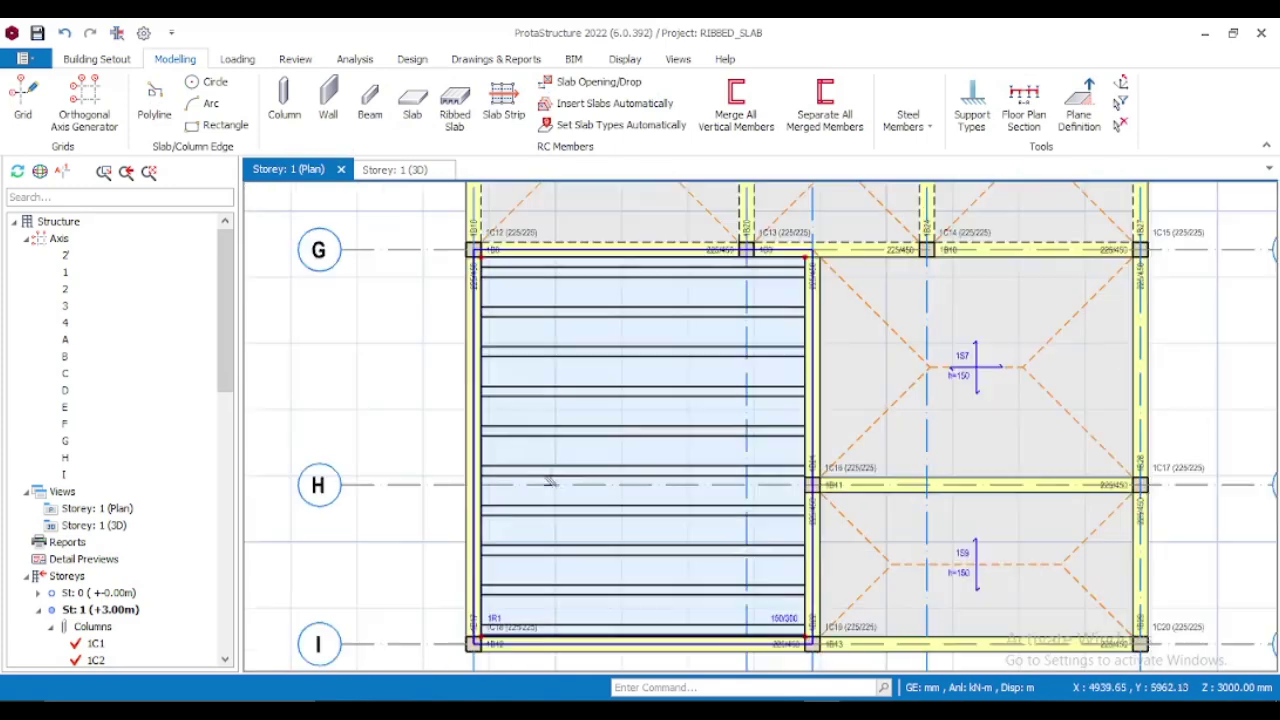
click(586, 452)
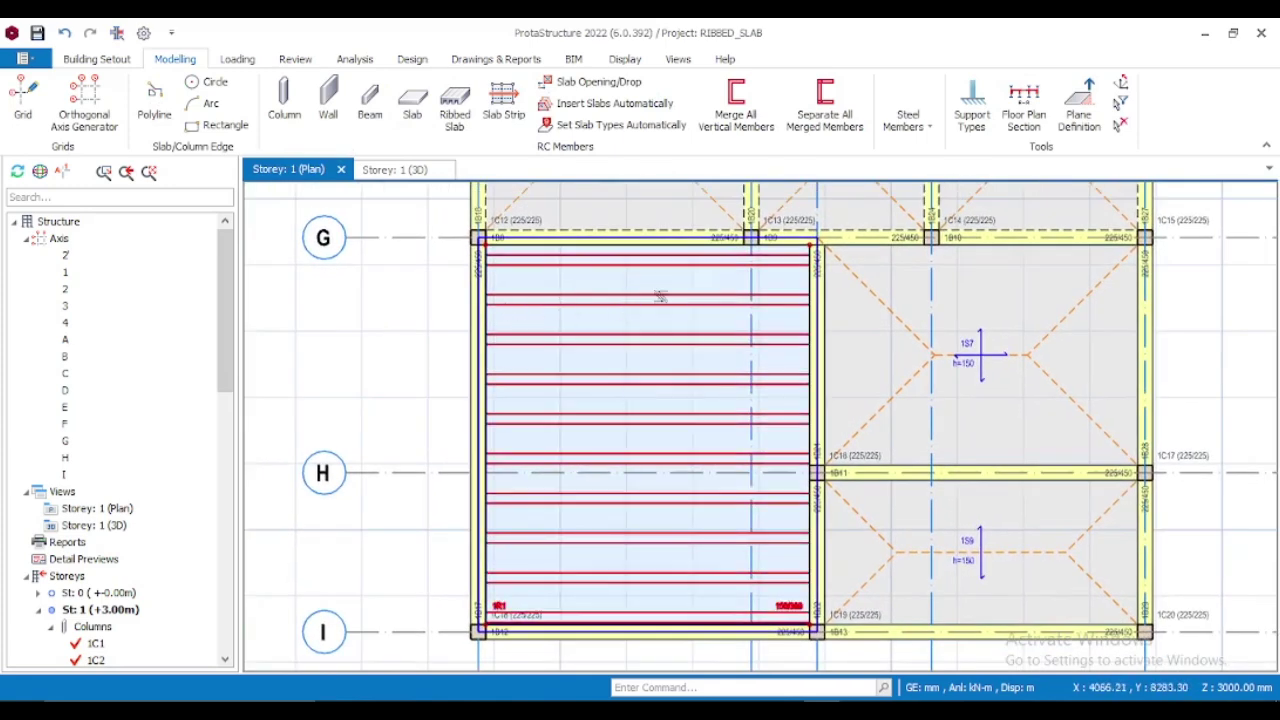
double_click(746, 320)
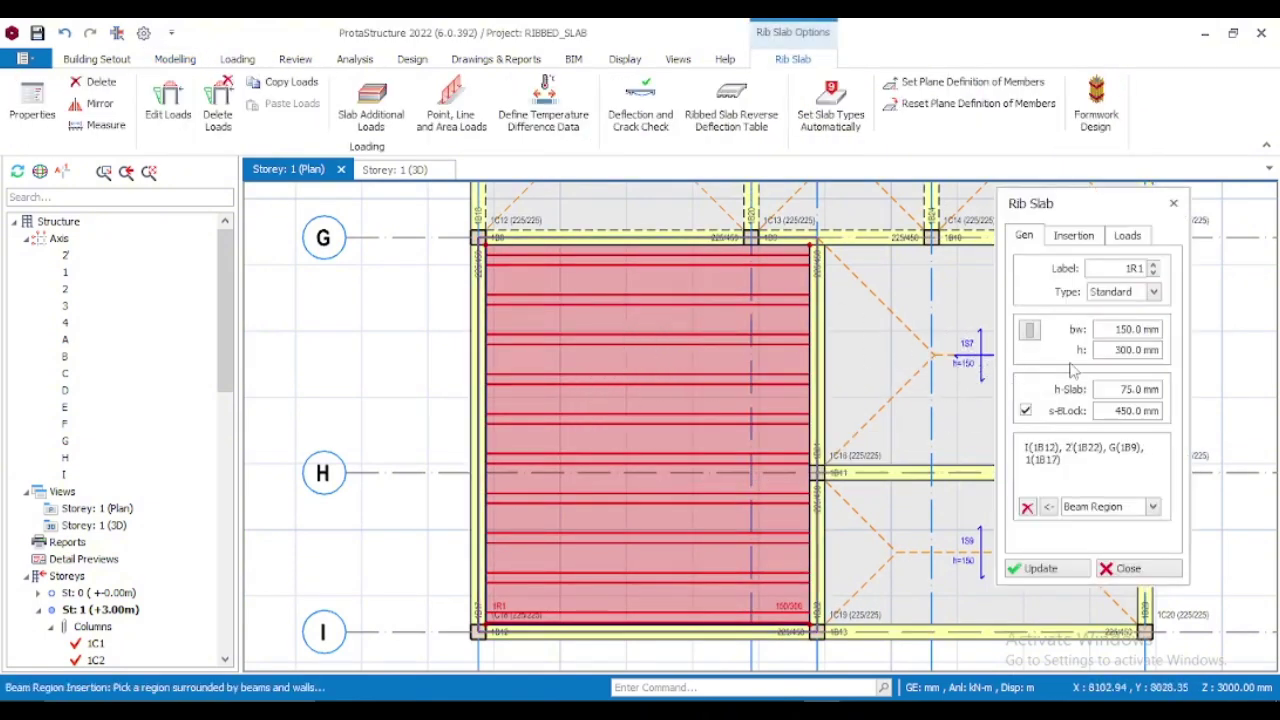
Apply a 90° rib angle to ribbed slab 1R1
click(1075, 236)
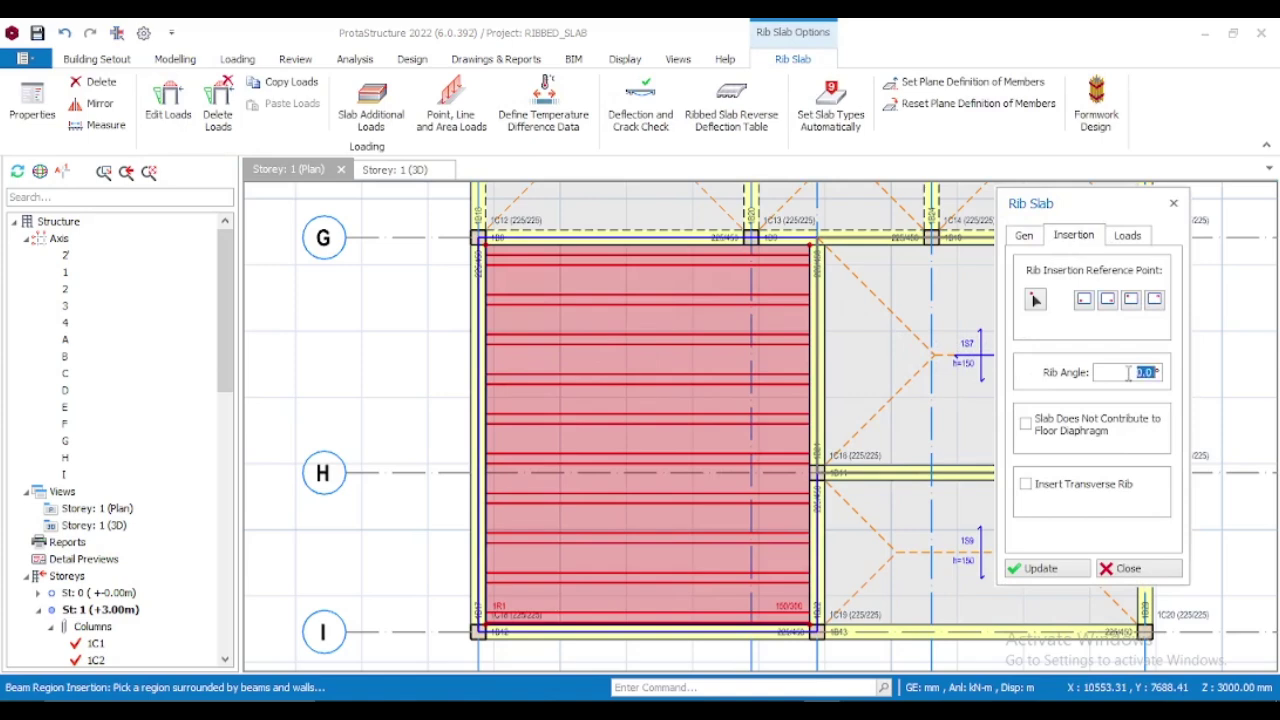
text(90)
click(1040, 568)
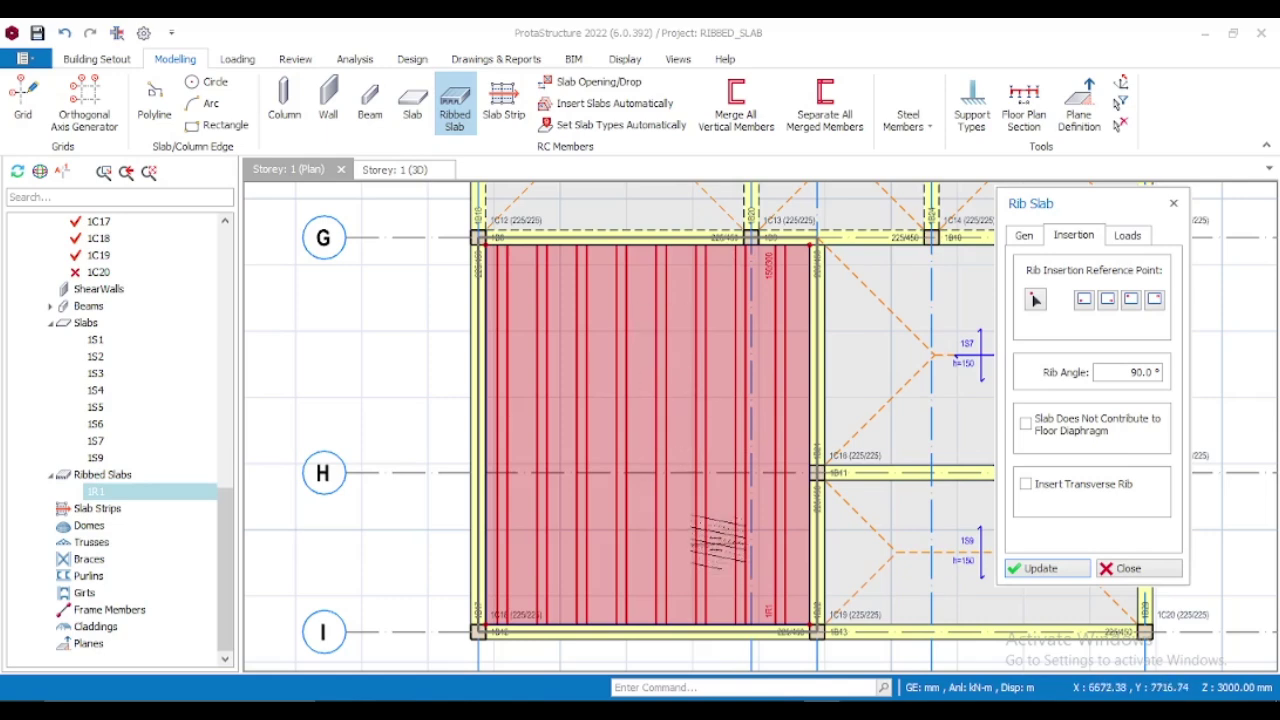
Change the rib angle back to 0° so the ribs run horizontally
double_click(1124, 374)
text(0)
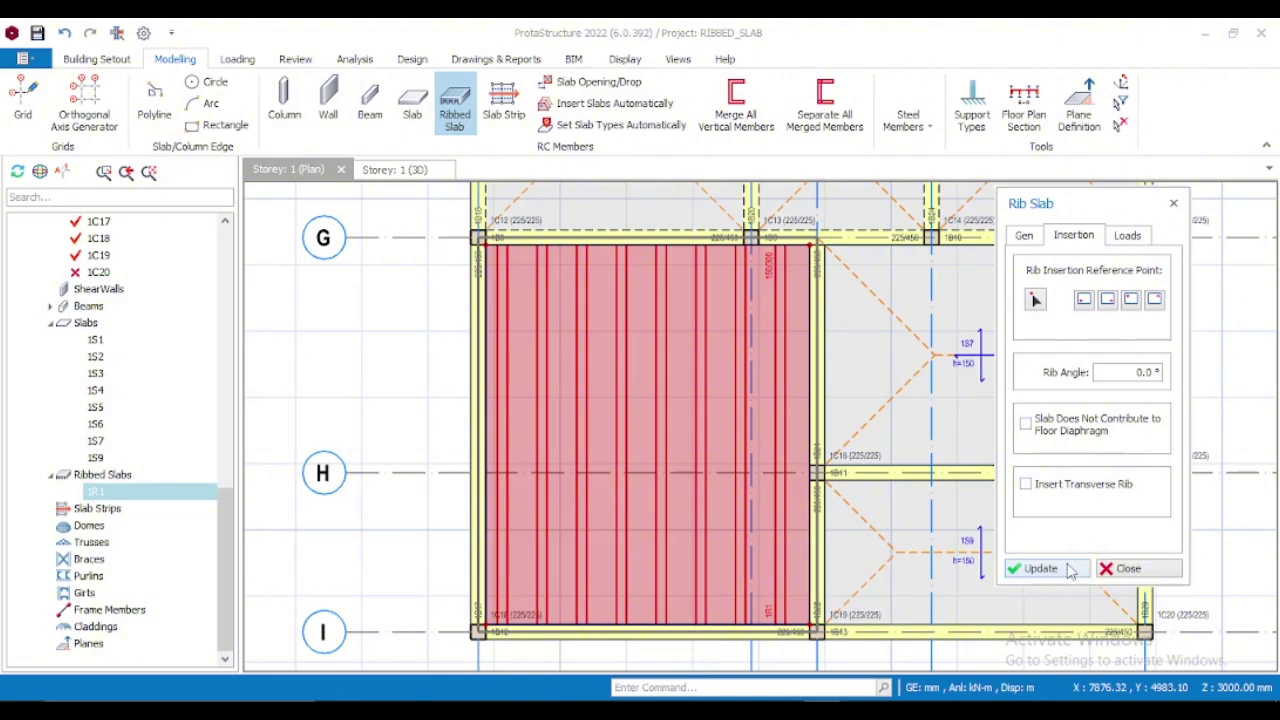
click(1070, 570)
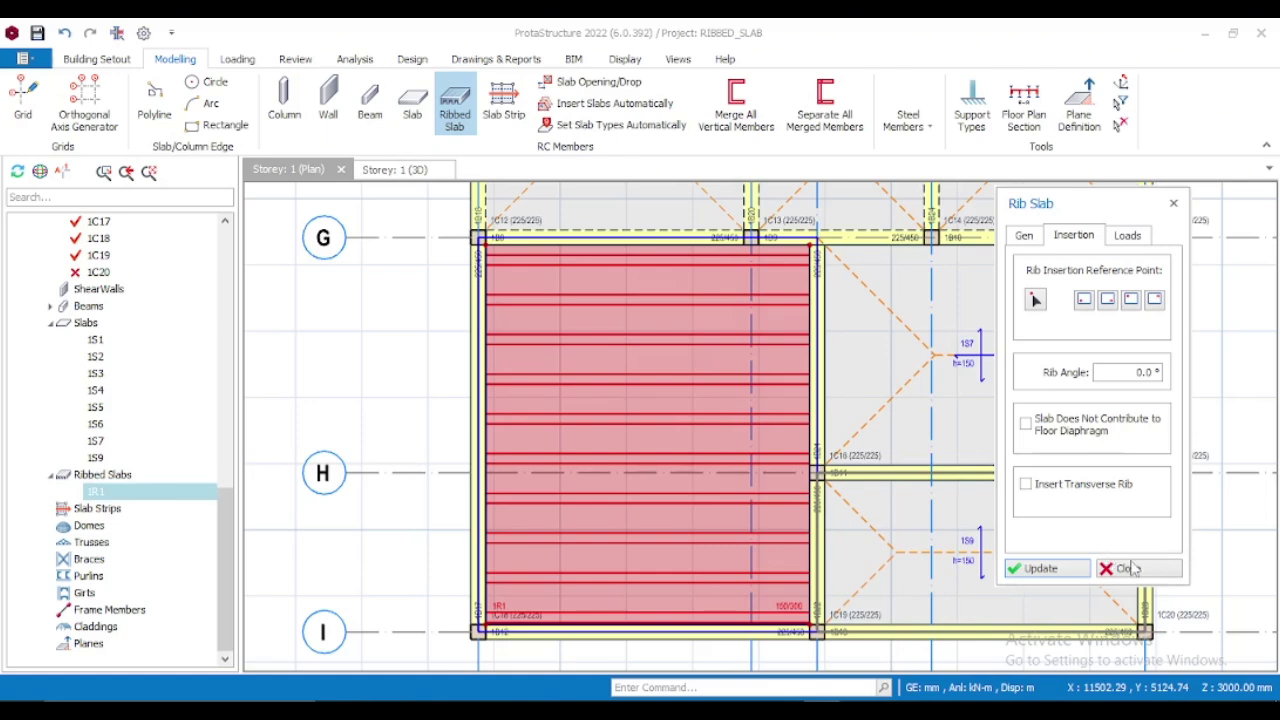
Close the Rib Slab dialog and pan the plan to show rows D and E
click(1128, 569)
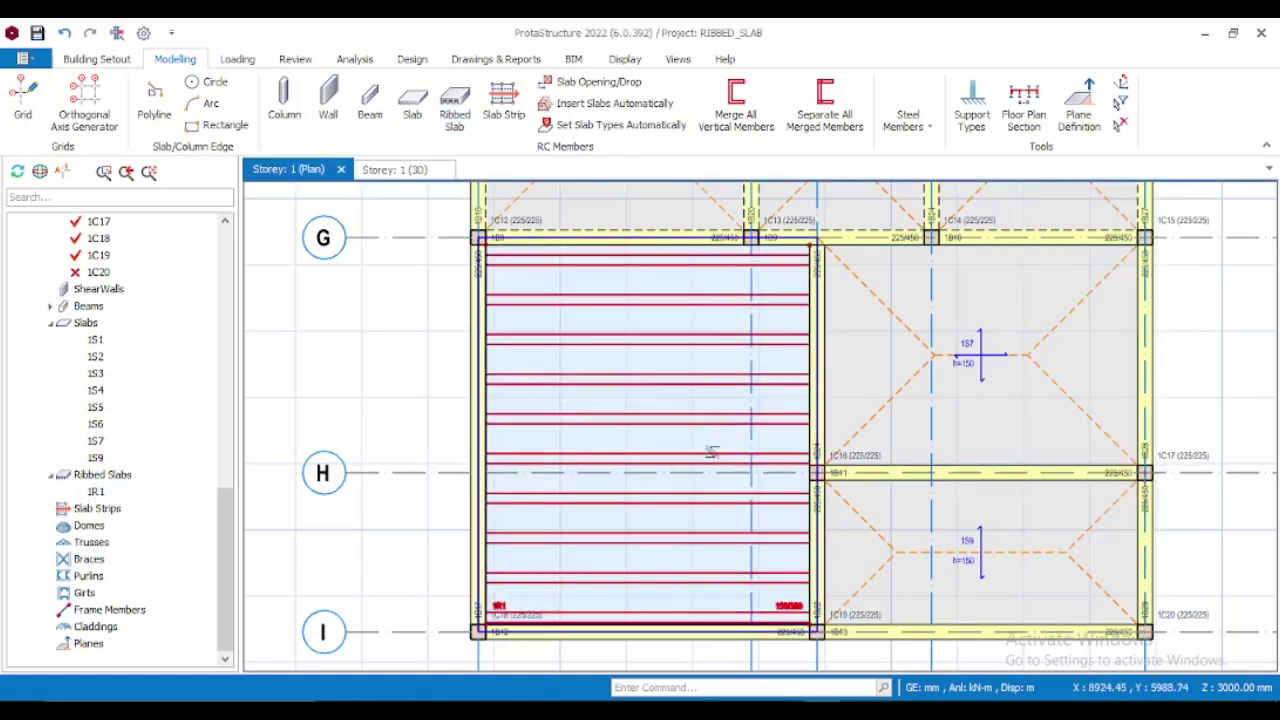
scroll(735, 470, down, 4)
scroll(735, 470, up, 5)
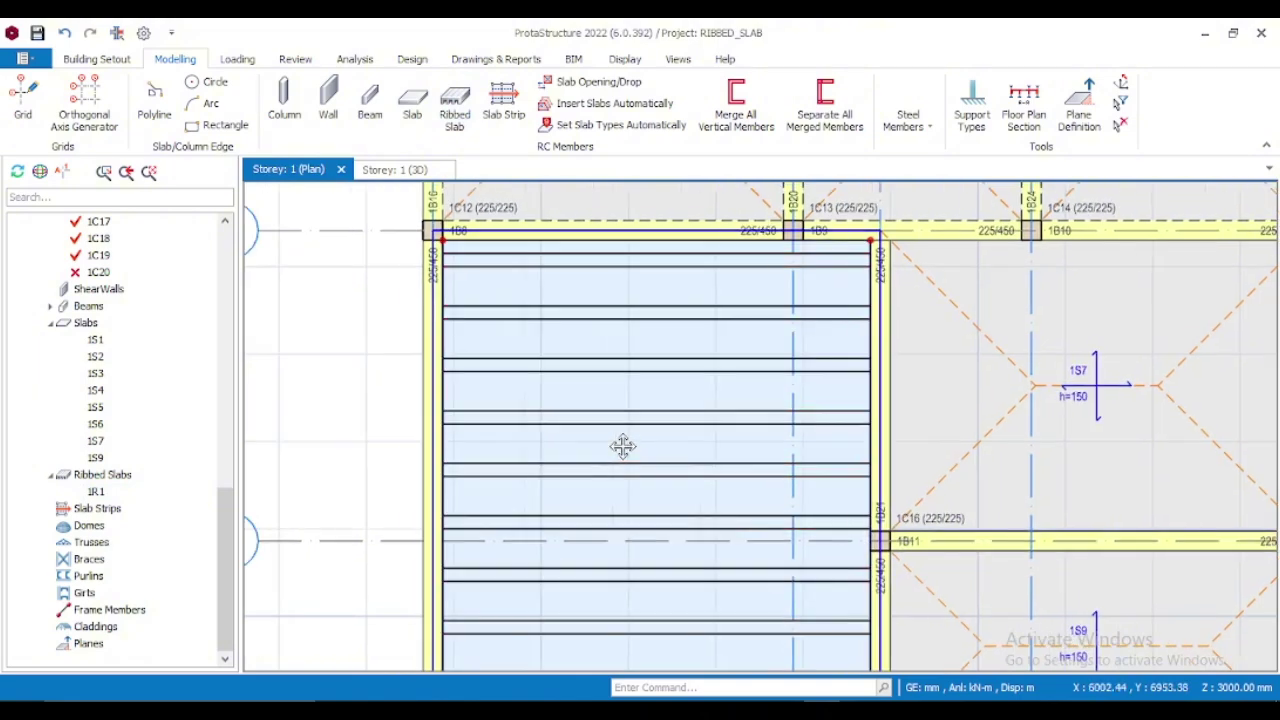
scroll(633, 446, down, 3)
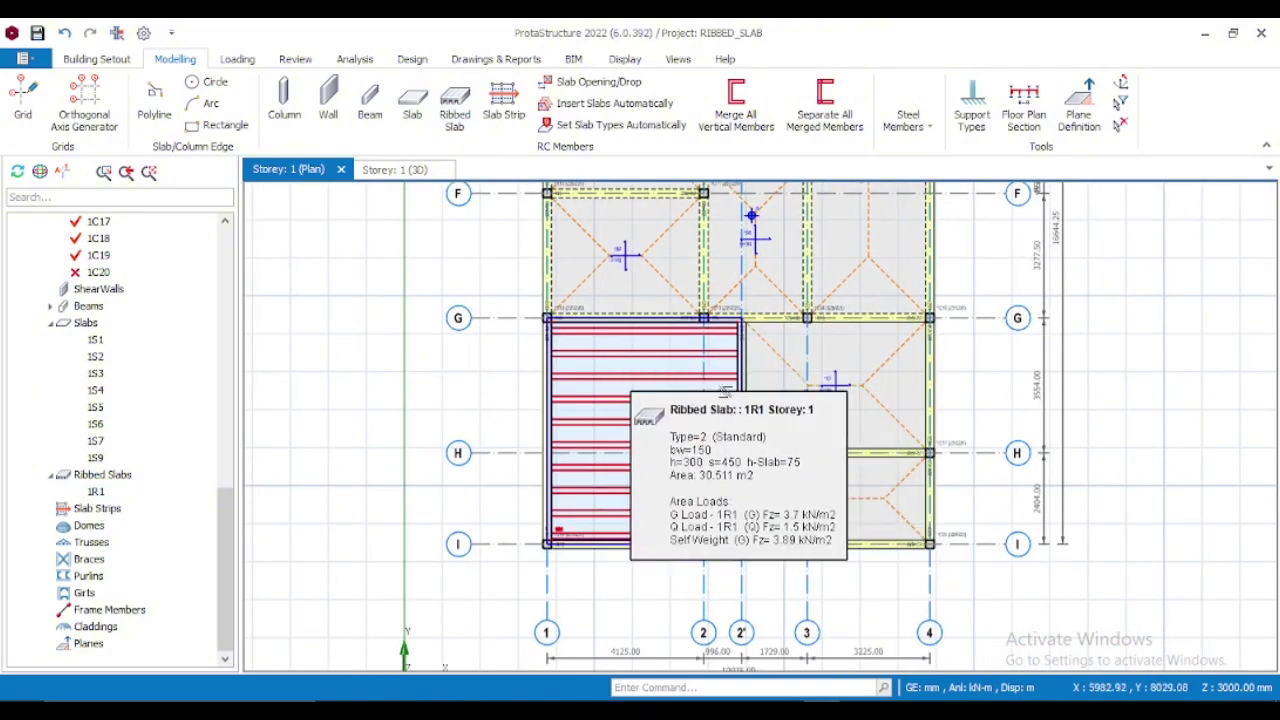
middle_drag(806, 395, 780, 445)
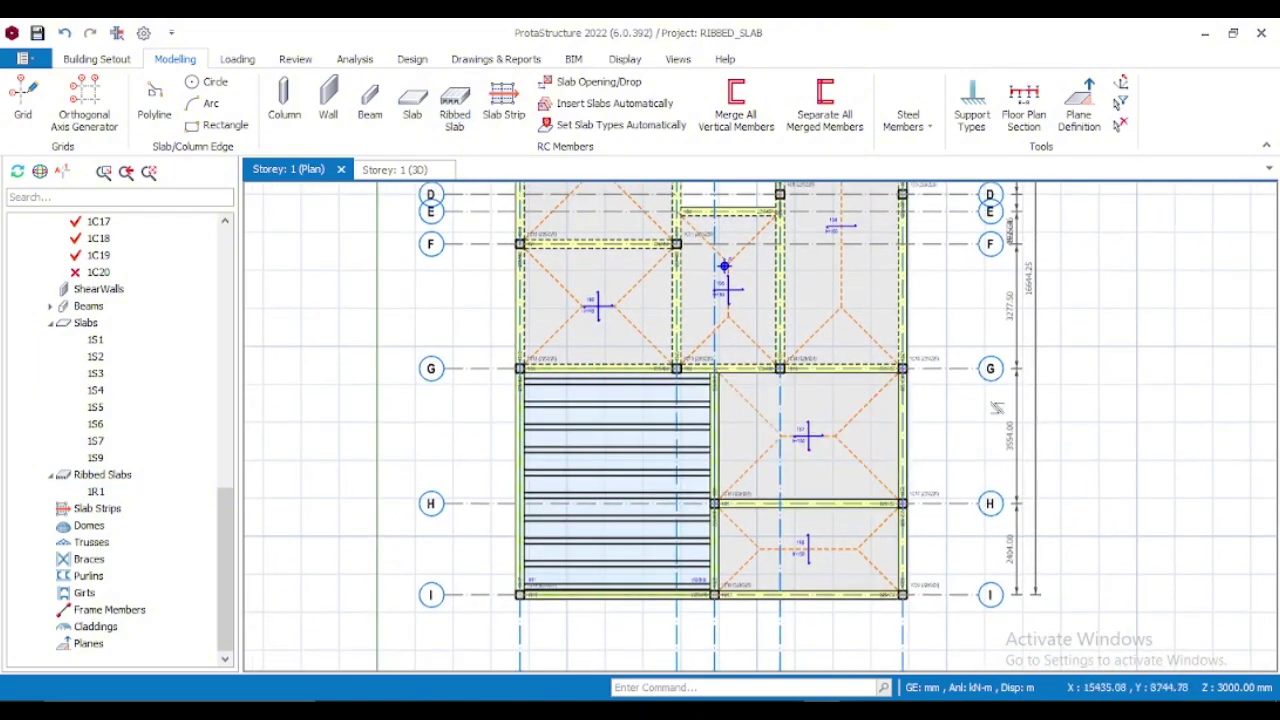
Look over the Analysis ribbon options, then return to the Modelling tools
click(351, 62)
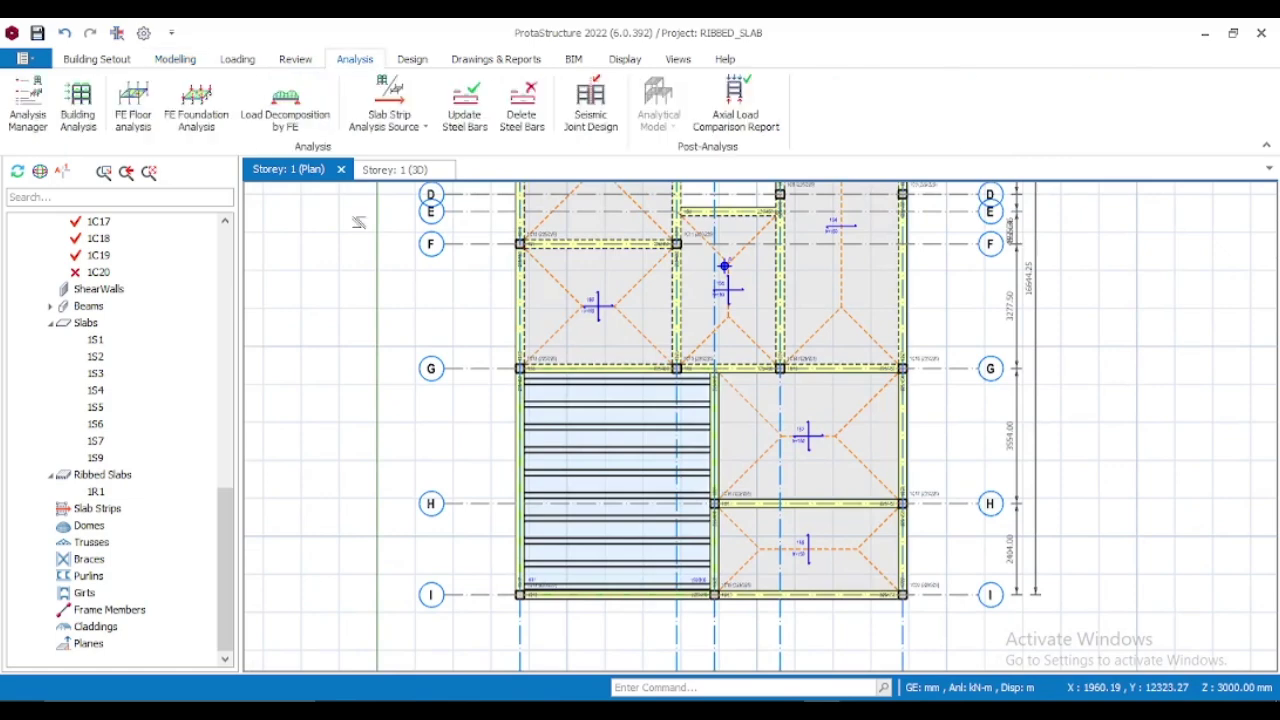
scroll(497, 386, down, 2)
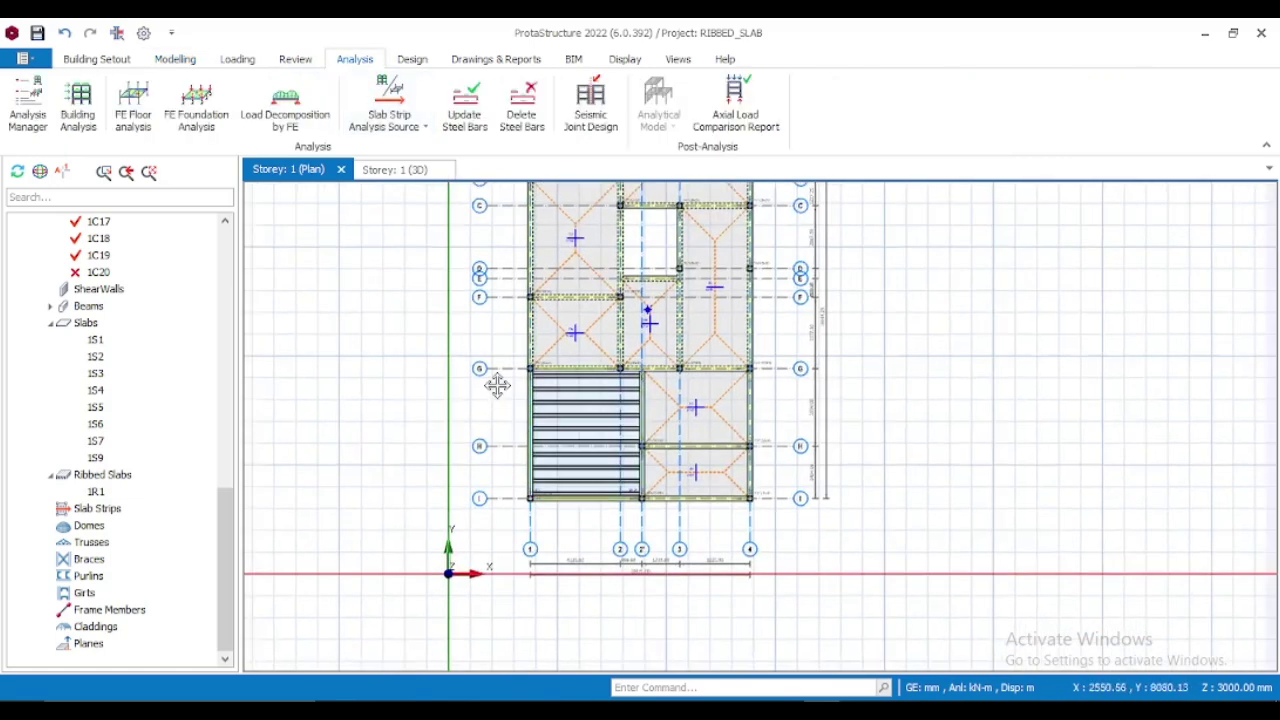
scroll(497, 386, up, 3)
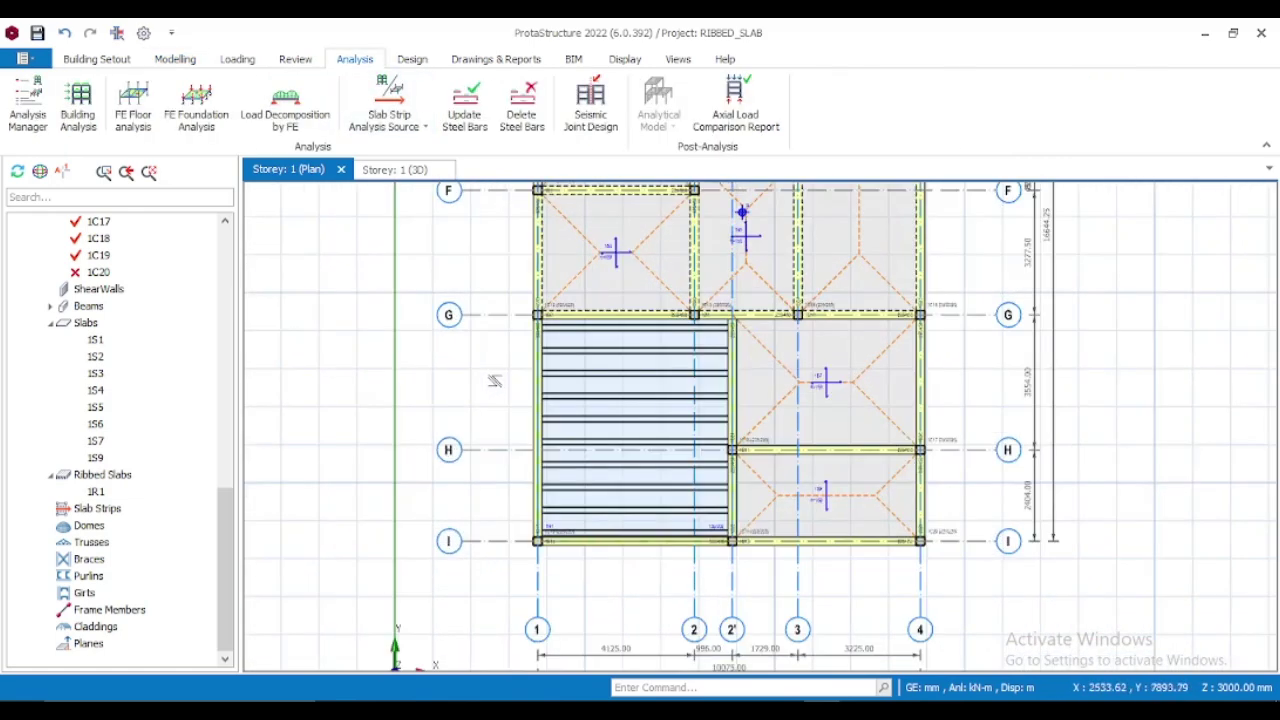
click(174, 60)
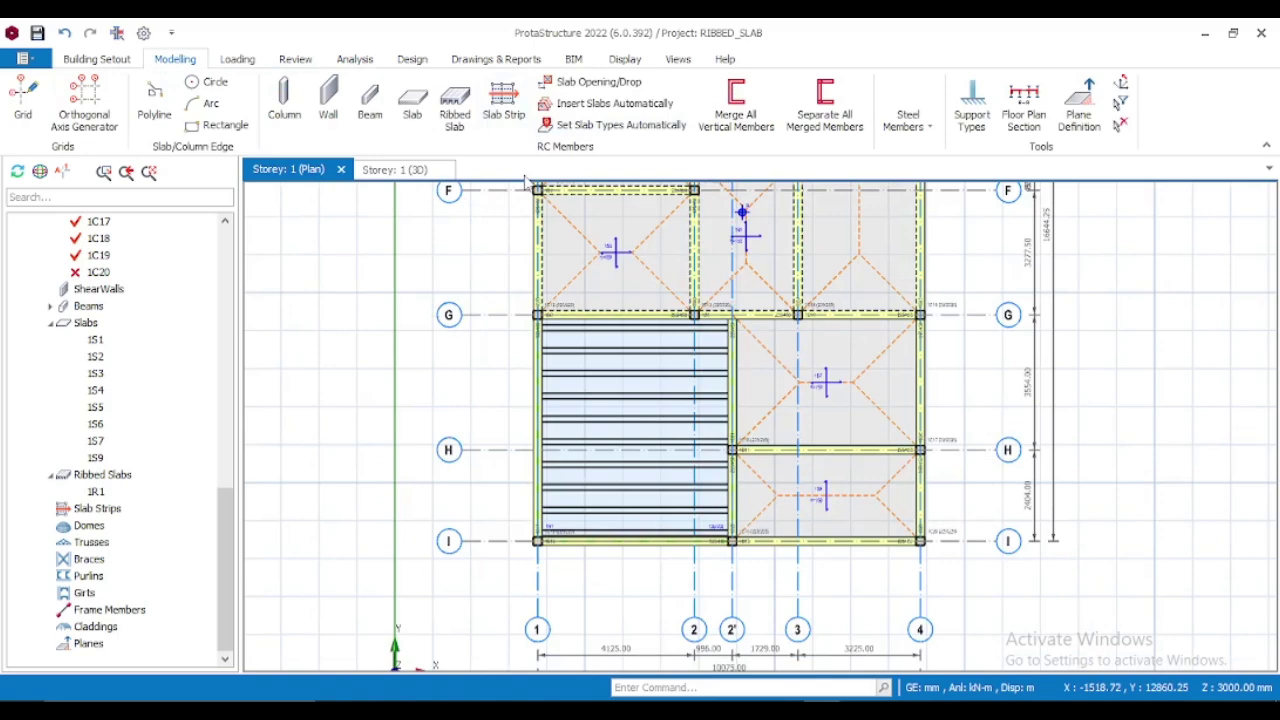
middle_drag(491, 246, 506, 308)
scroll(508, 302, up, 2)
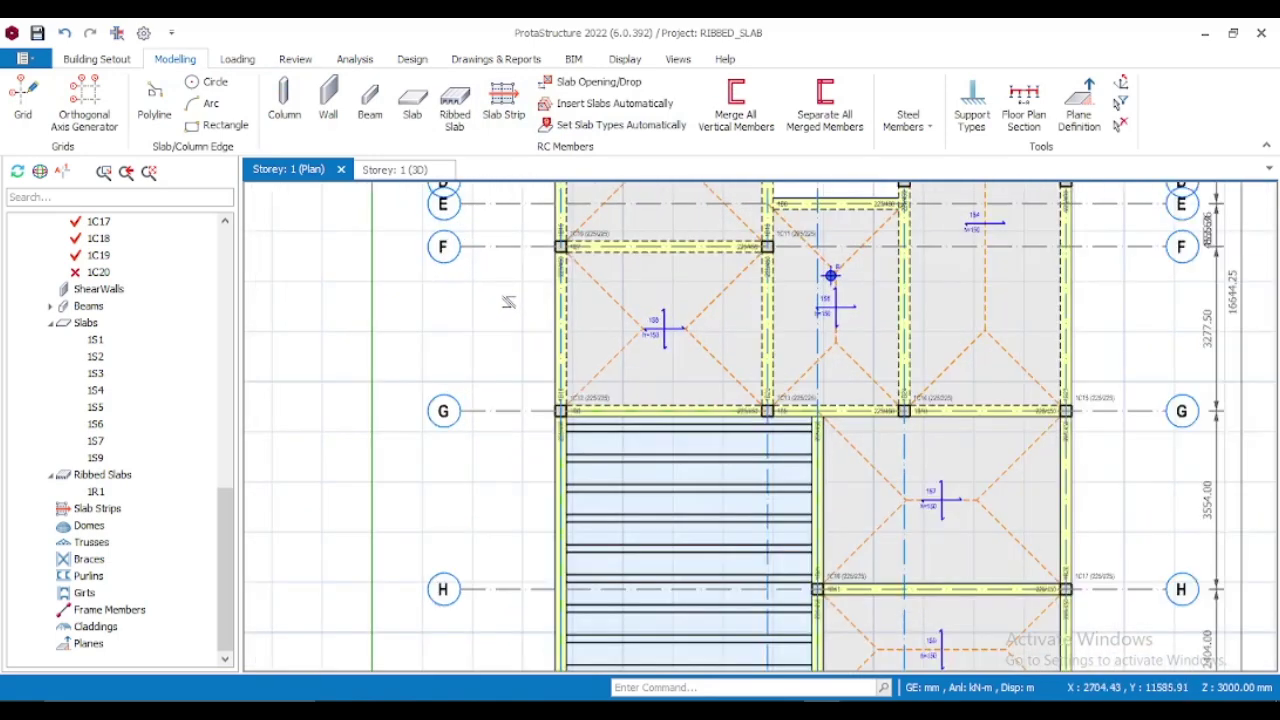
scroll(508, 302, down, 2)
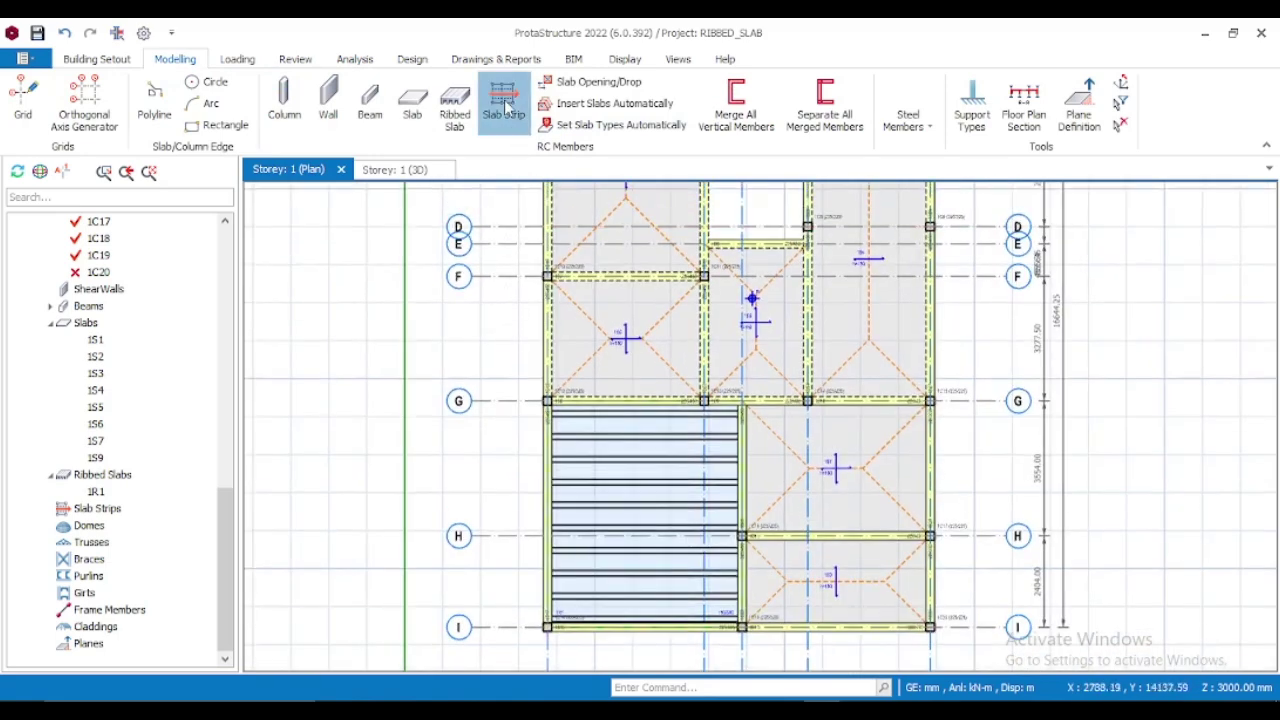
Draw slab strip X1 across the upper slabs
click(506, 107)
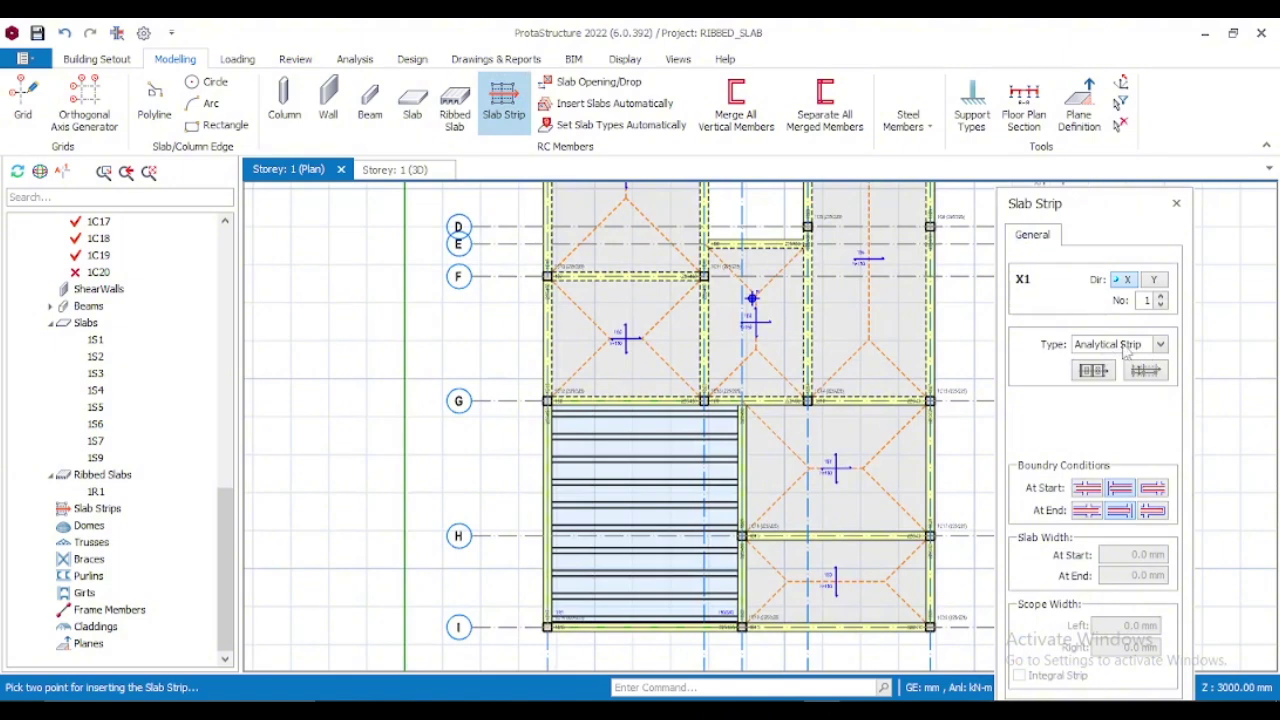
drag(1110, 207, 1152, 100)
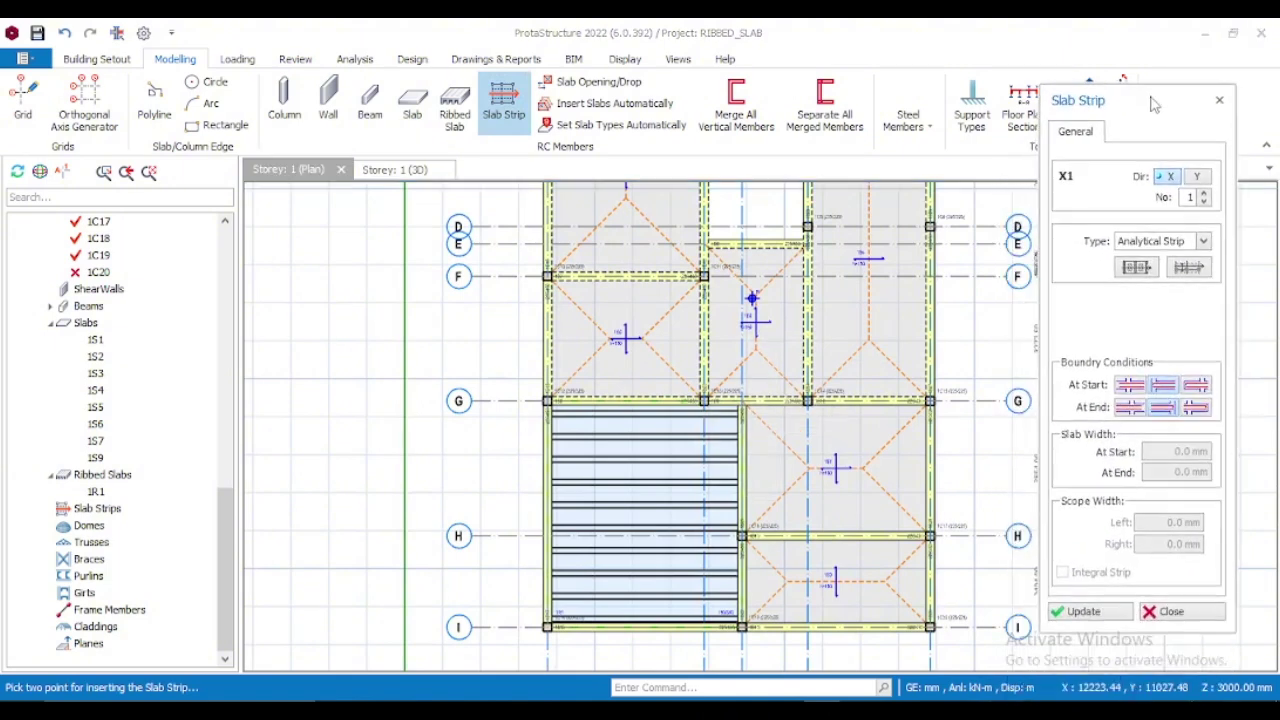
middle_drag(770, 335, 735, 355)
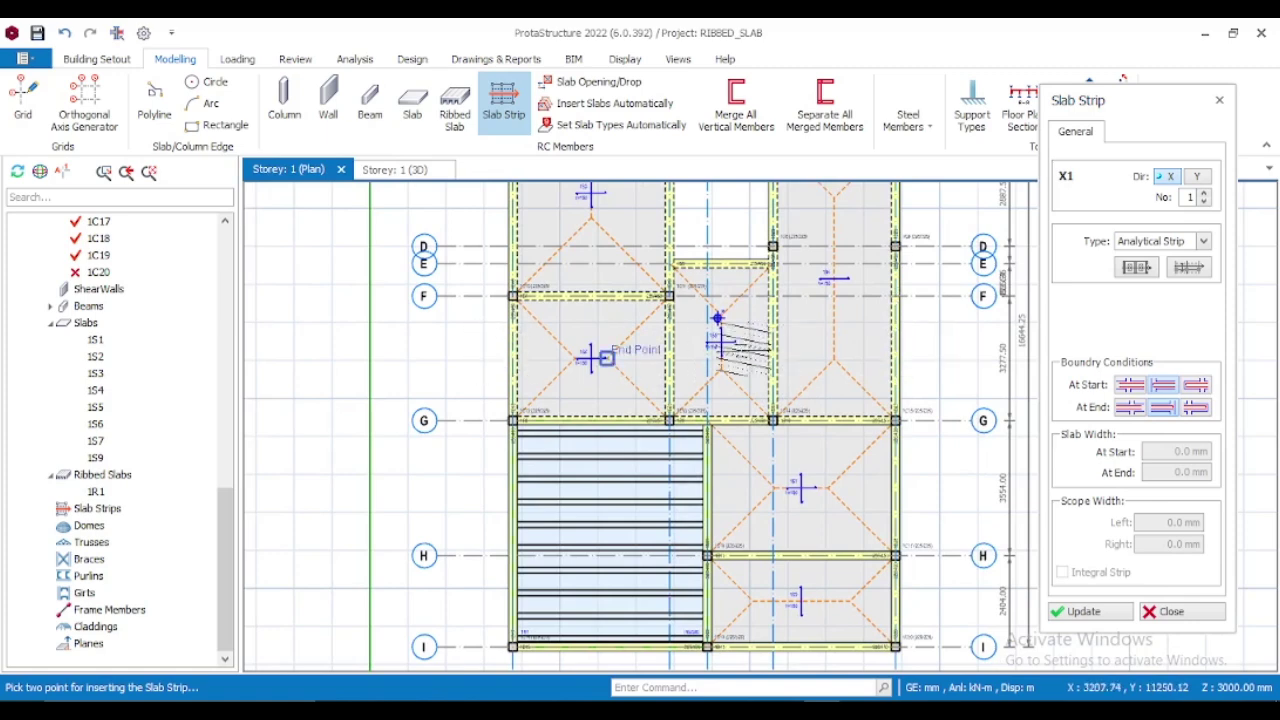
click(470, 346)
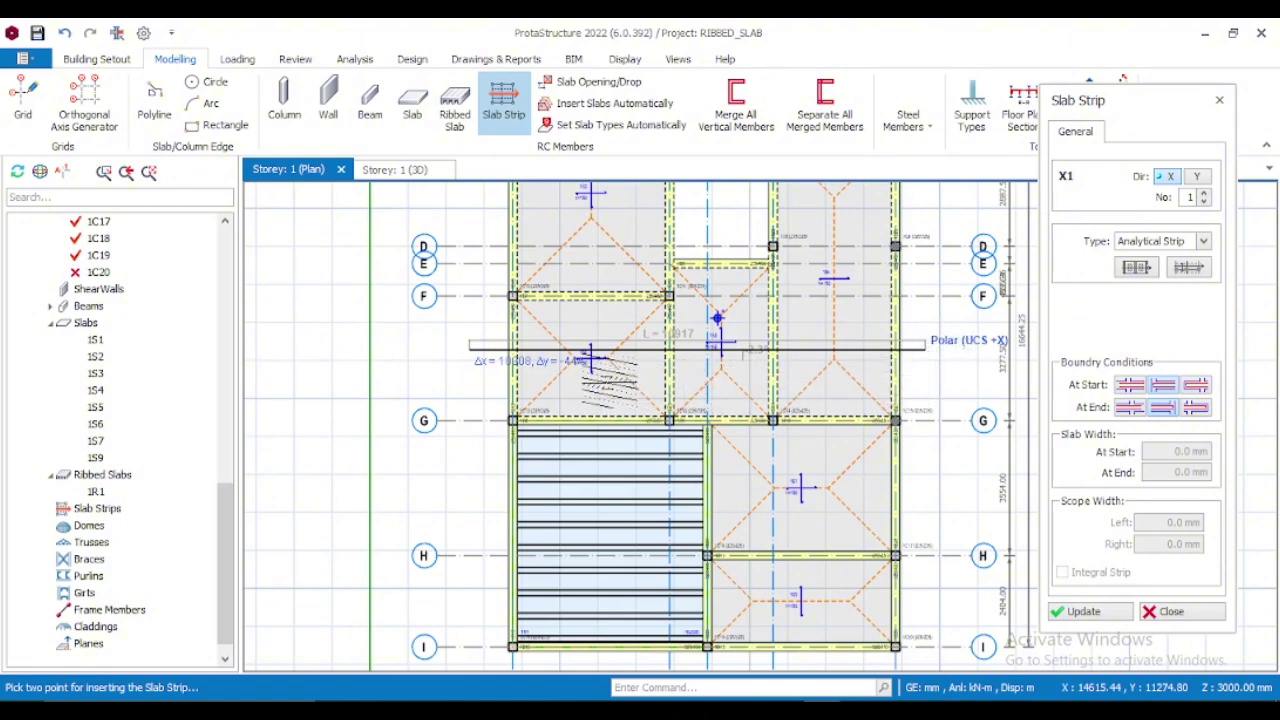
click(637, 374)
scroll(541, 346, up, 3)
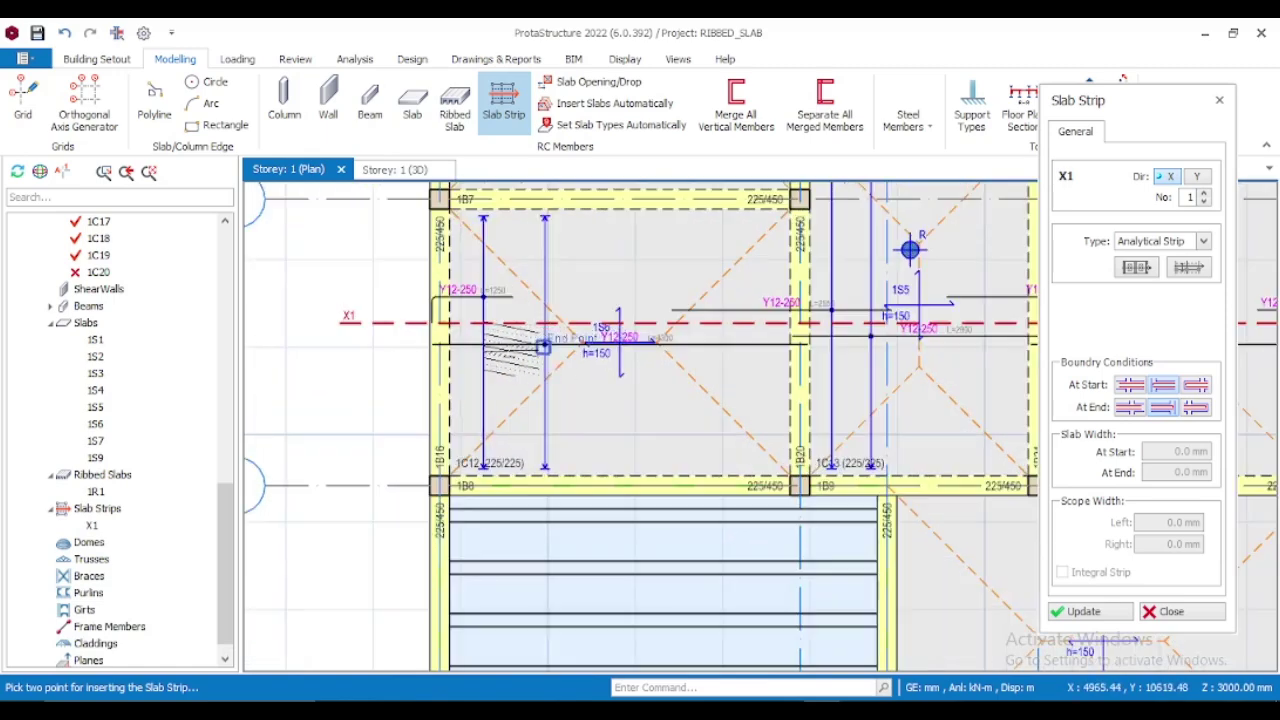
scroll(488, 318, up, 3)
scroll(488, 318, down, 3)
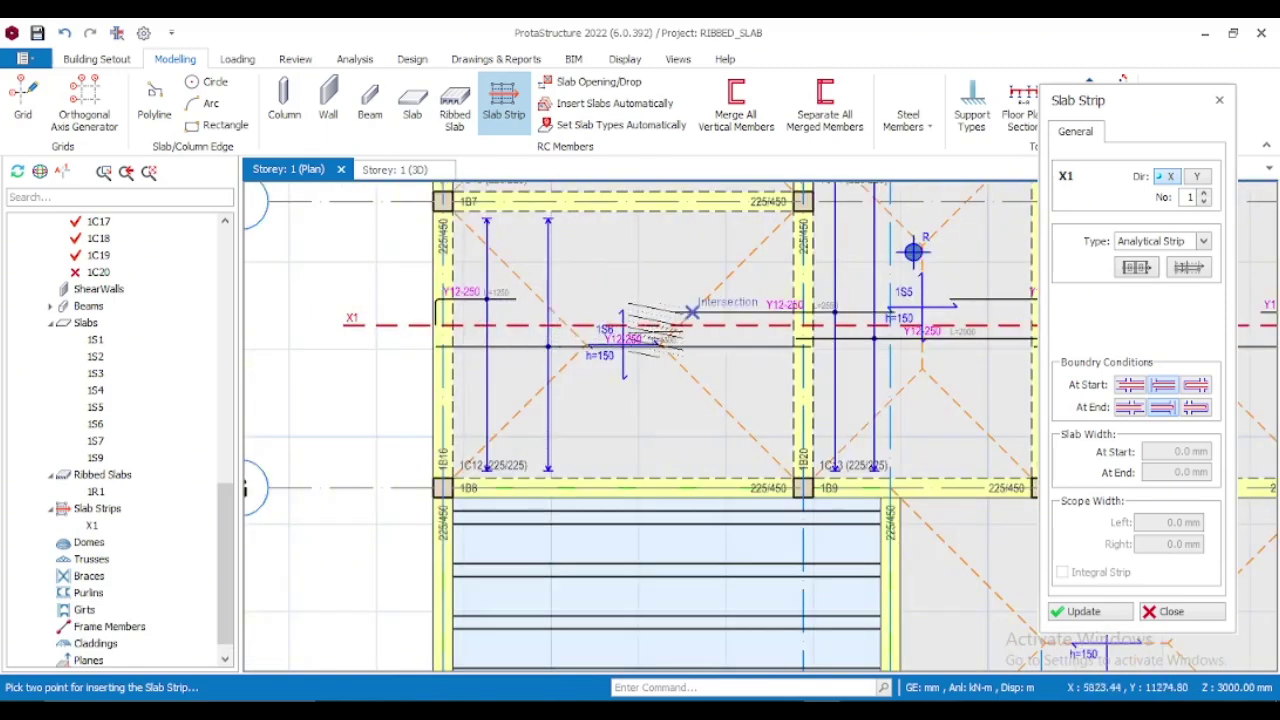
scroll(690, 313, down, 2)
scroll(750, 362, down, 2)
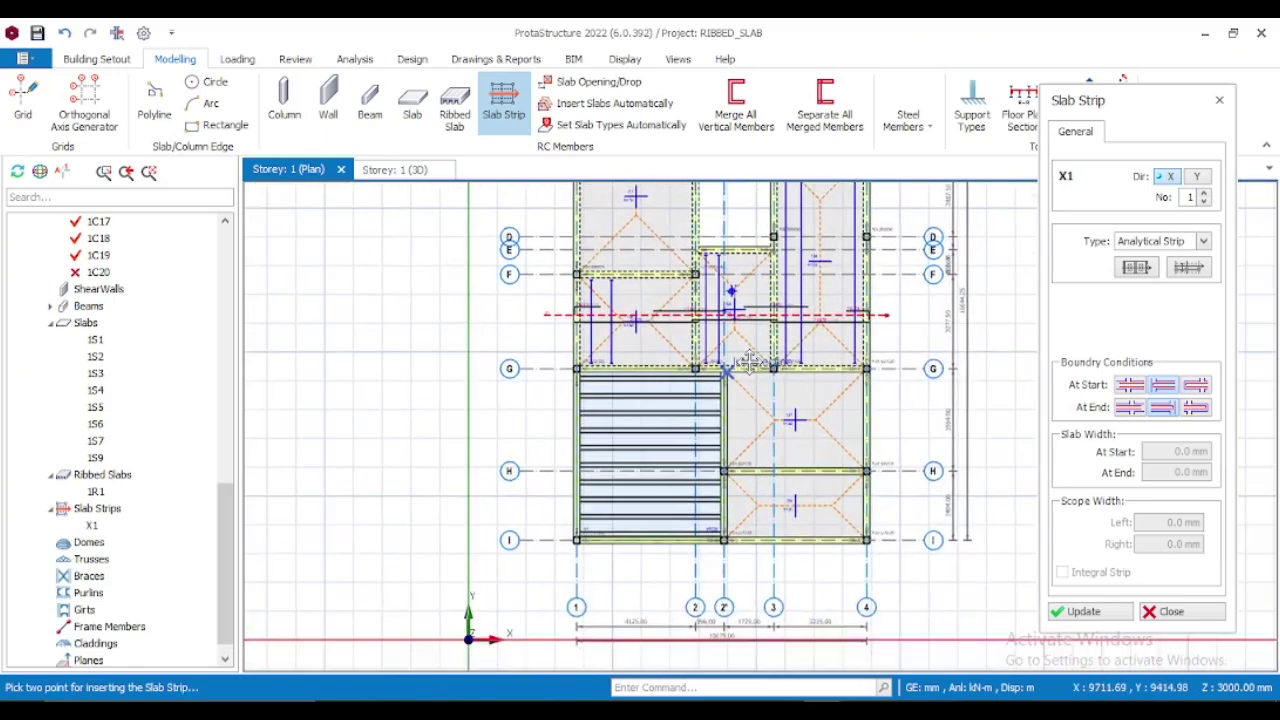
scroll(750, 362, up, 2)
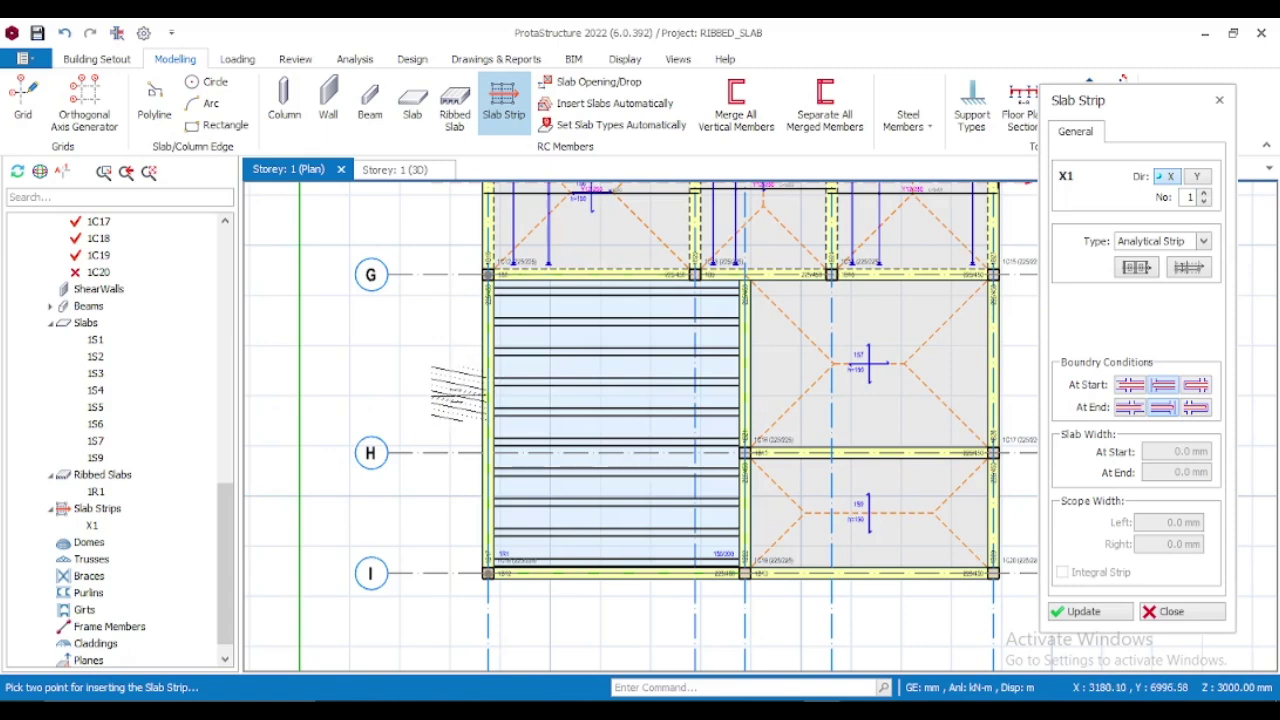
Draw FE strip X2, 7000 long, across the ribbed slab and update its end boundary condition
click(437, 386)
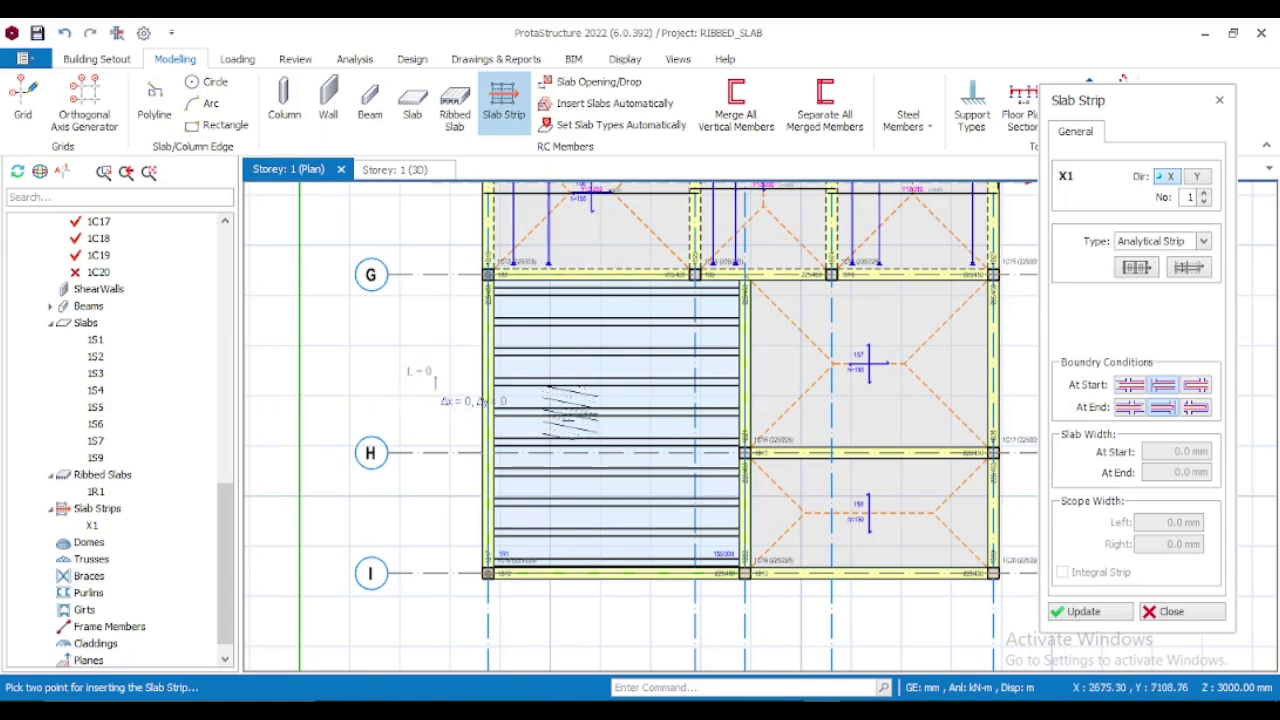
click(748, 387)
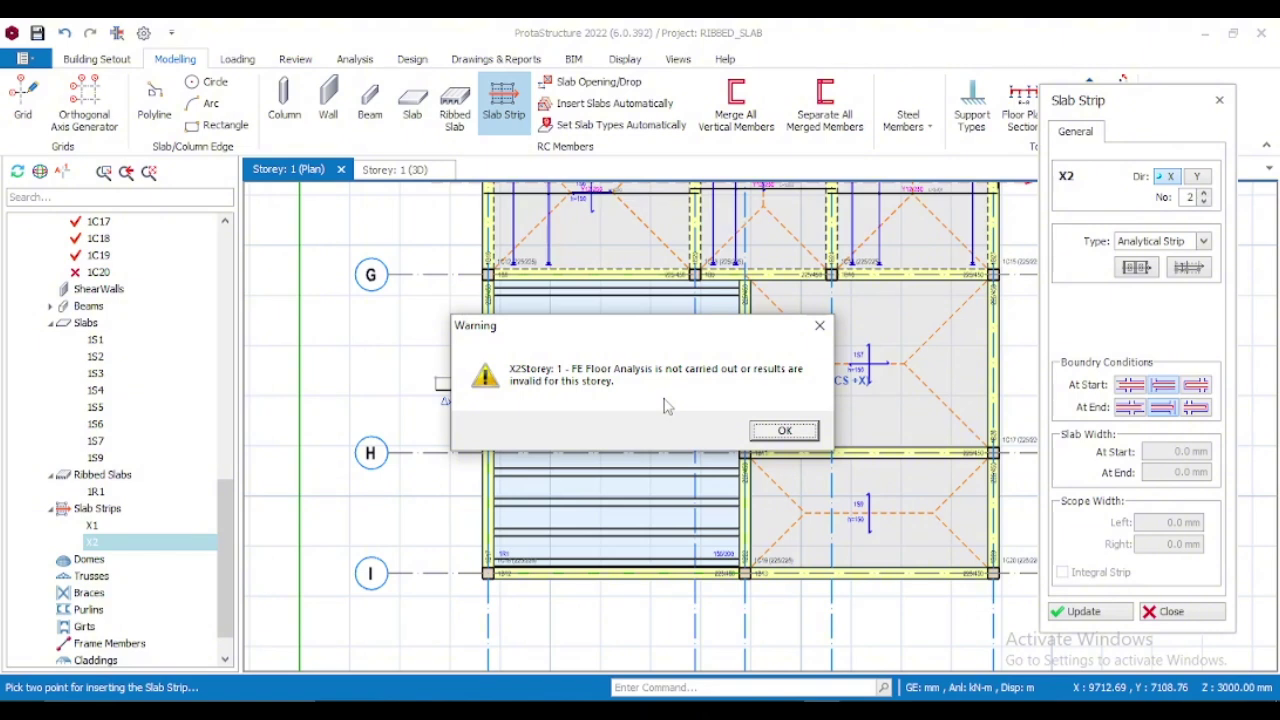
click(785, 431)
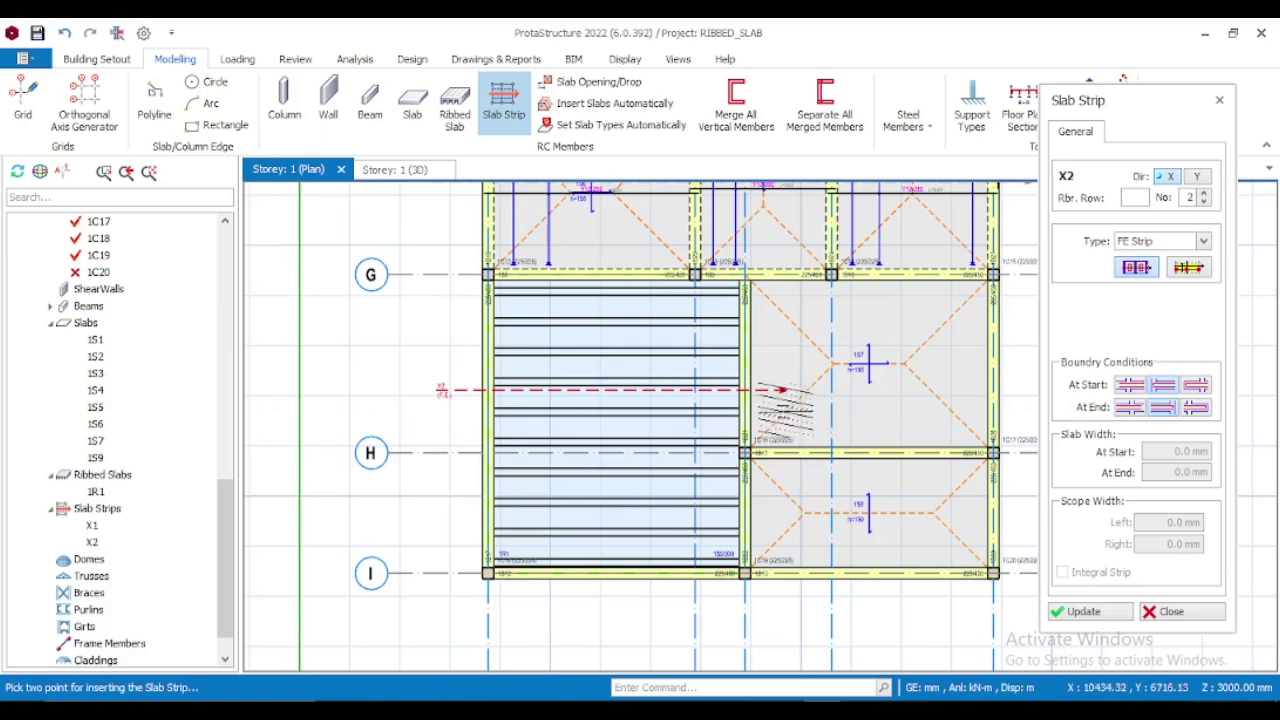
click(1127, 410)
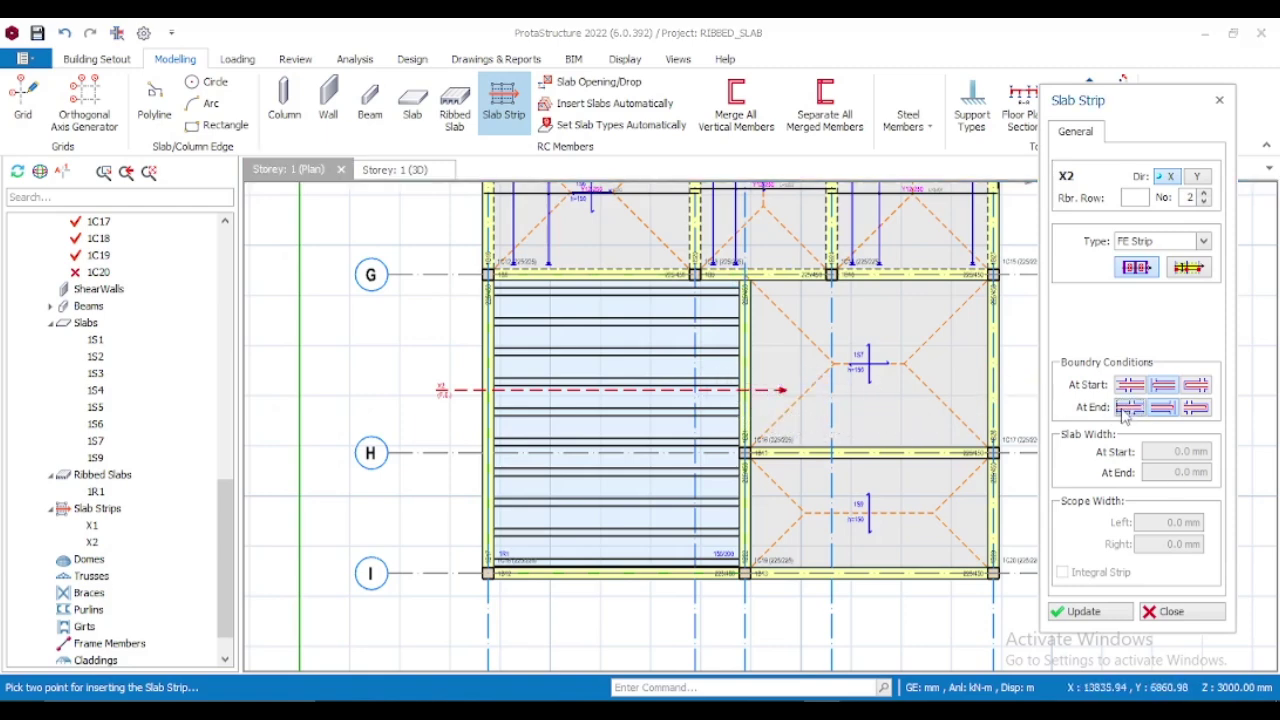
click(1090, 611)
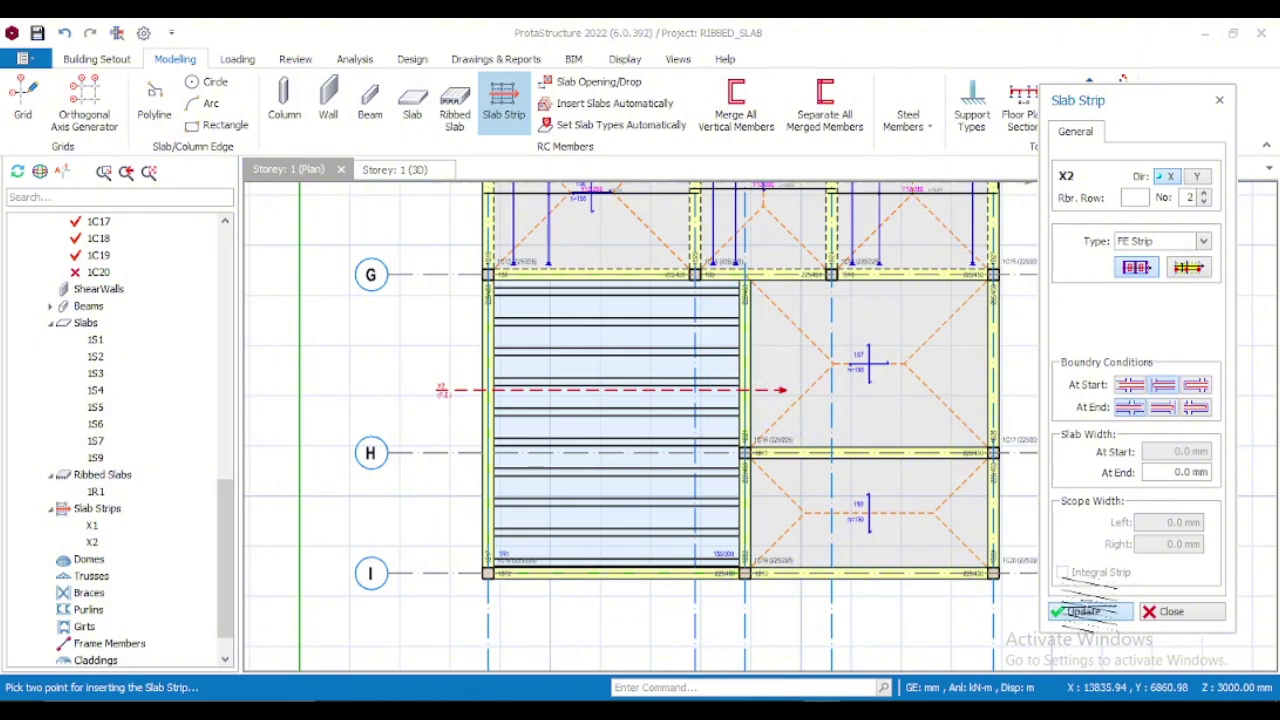
click(777, 429)
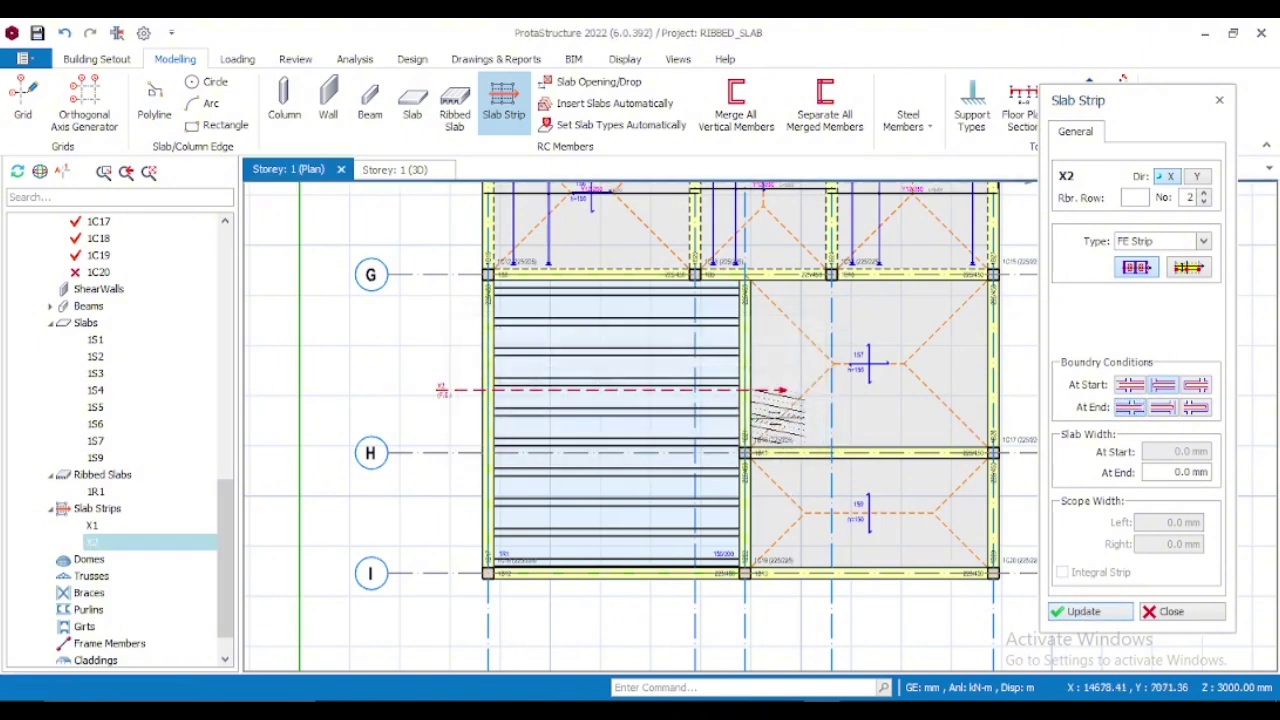
Add Y-direction FE strip Y2, 8000 long, down through the ribbed slab and finish strip placement
click(1197, 176)
middle_drag(741, 568, 715, 548)
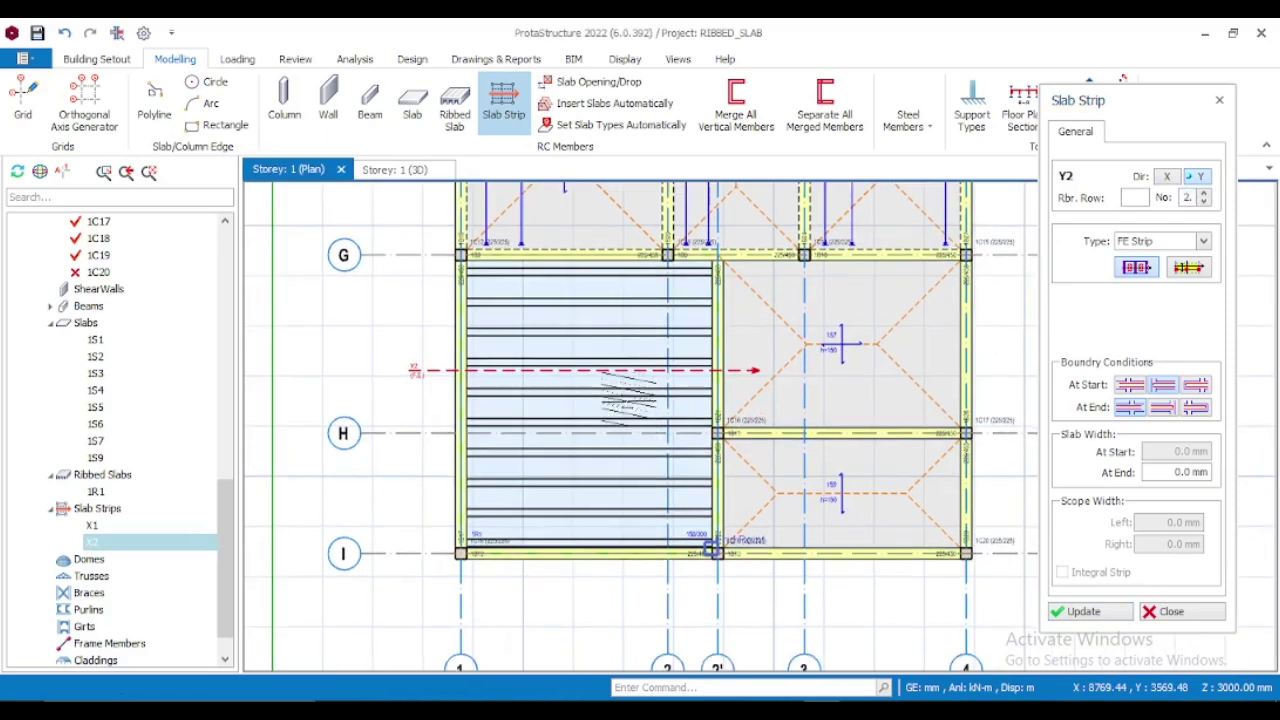
click(580, 215)
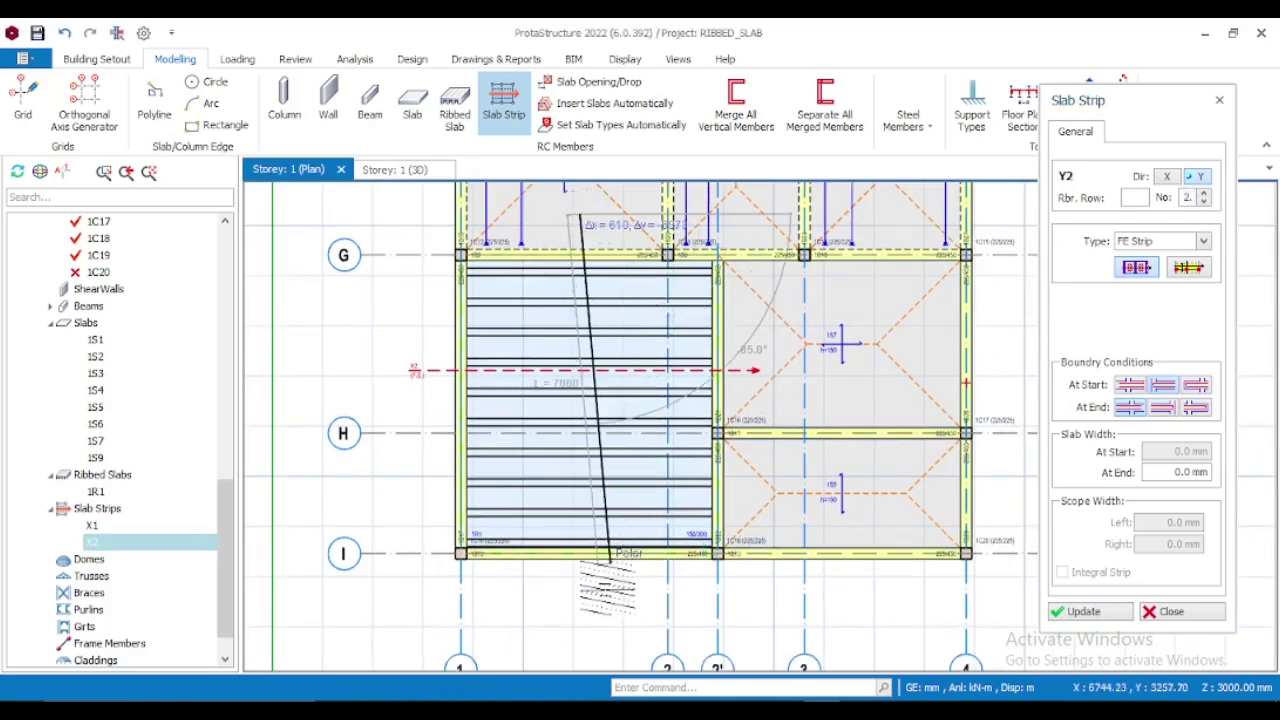
click(590, 618)
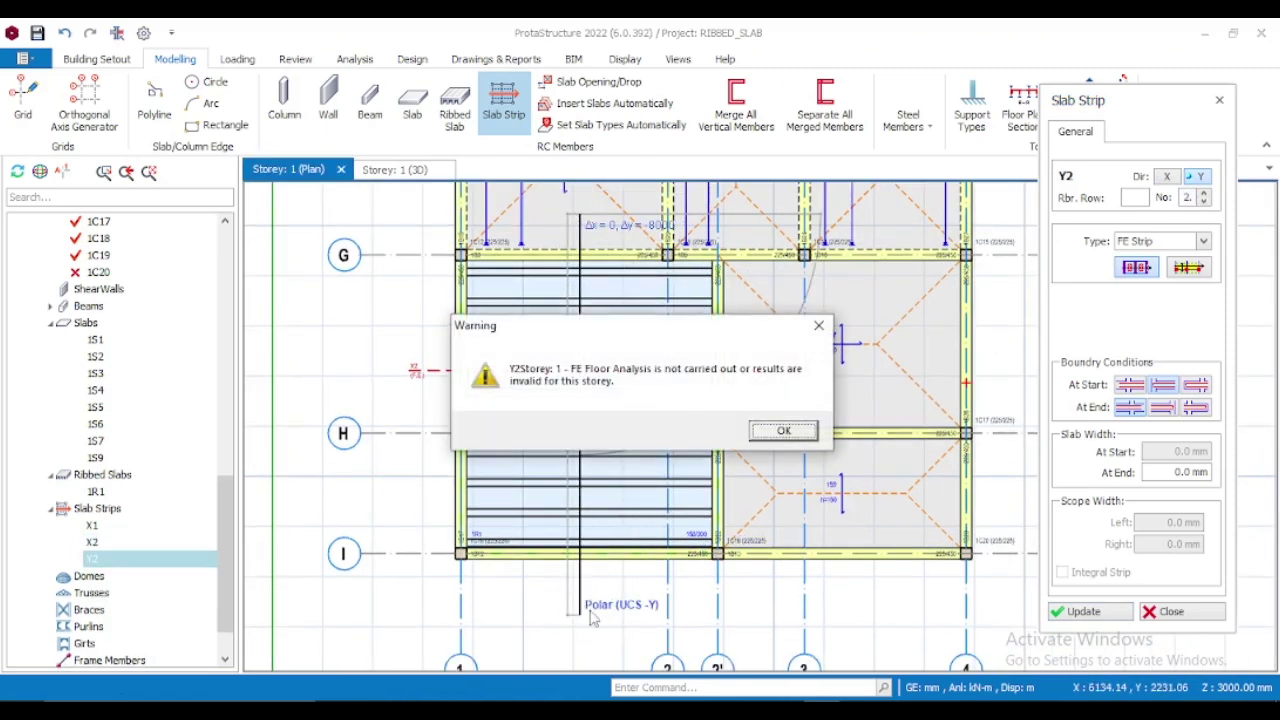
click(784, 431)
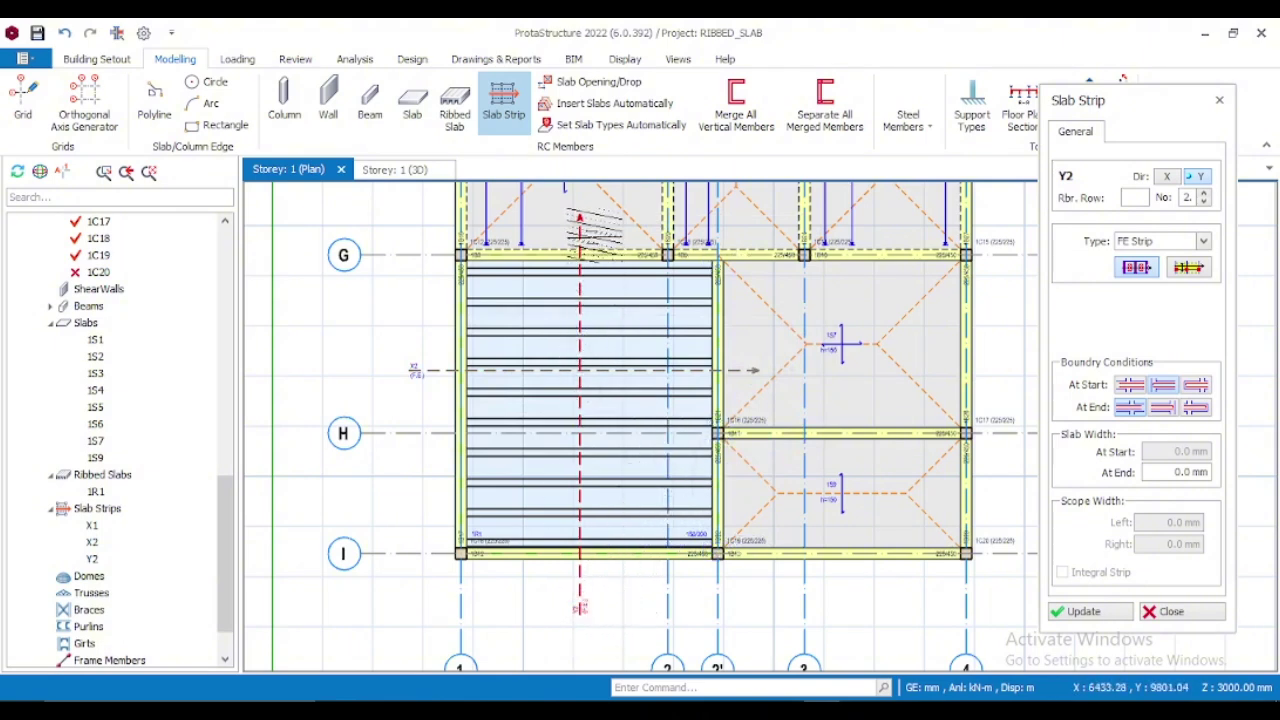
scroll(575, 228, up, 1)
scroll(585, 490, down, 2)
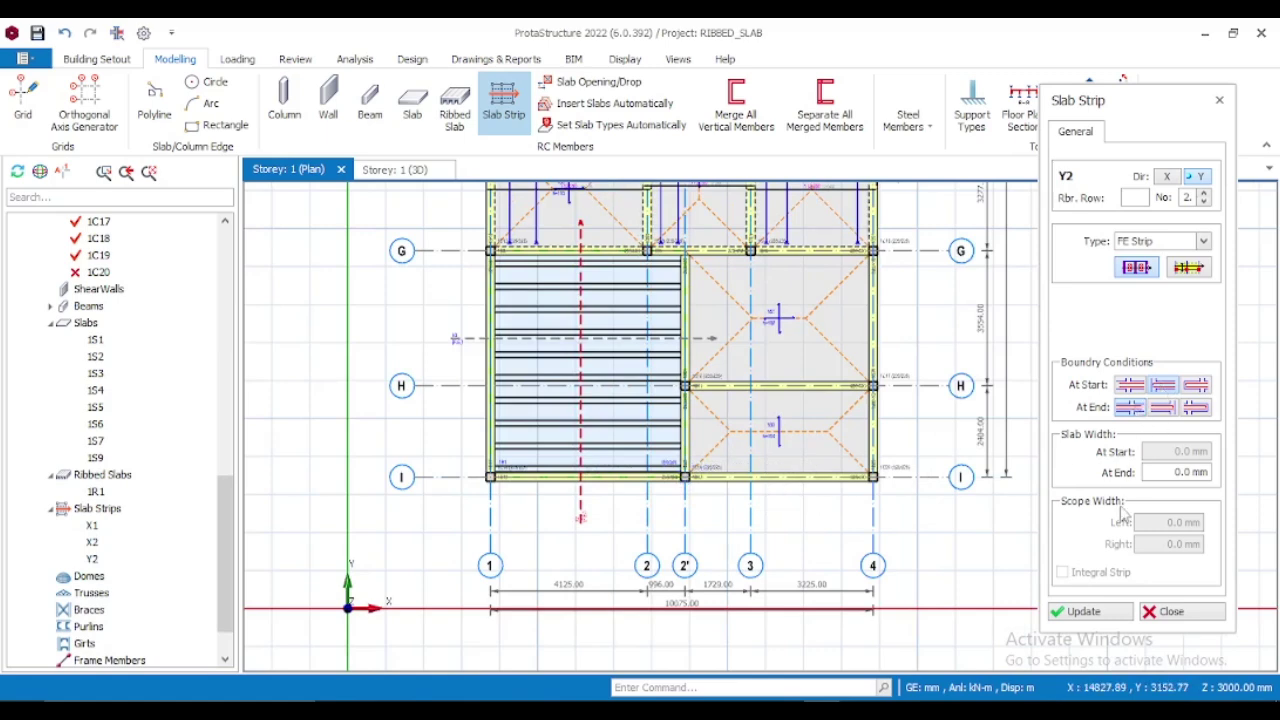
click(1203, 619)
Open the Building Analysis window from the Analysis ribbon to view its Pre-Analysis material list
scroll(580, 365, down, 1)
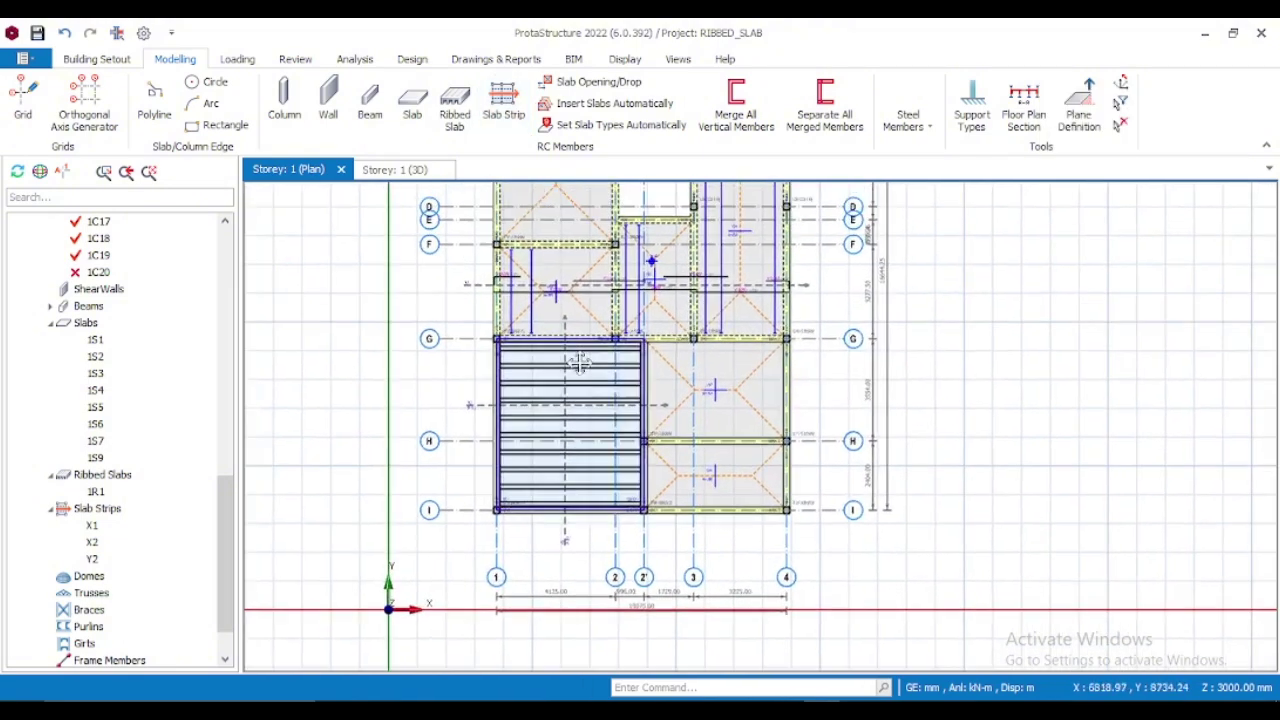
scroll(580, 365, up, 1)
scroll(580, 365, up, 3)
scroll(580, 365, down, 3)
scroll(580, 365, up, 1)
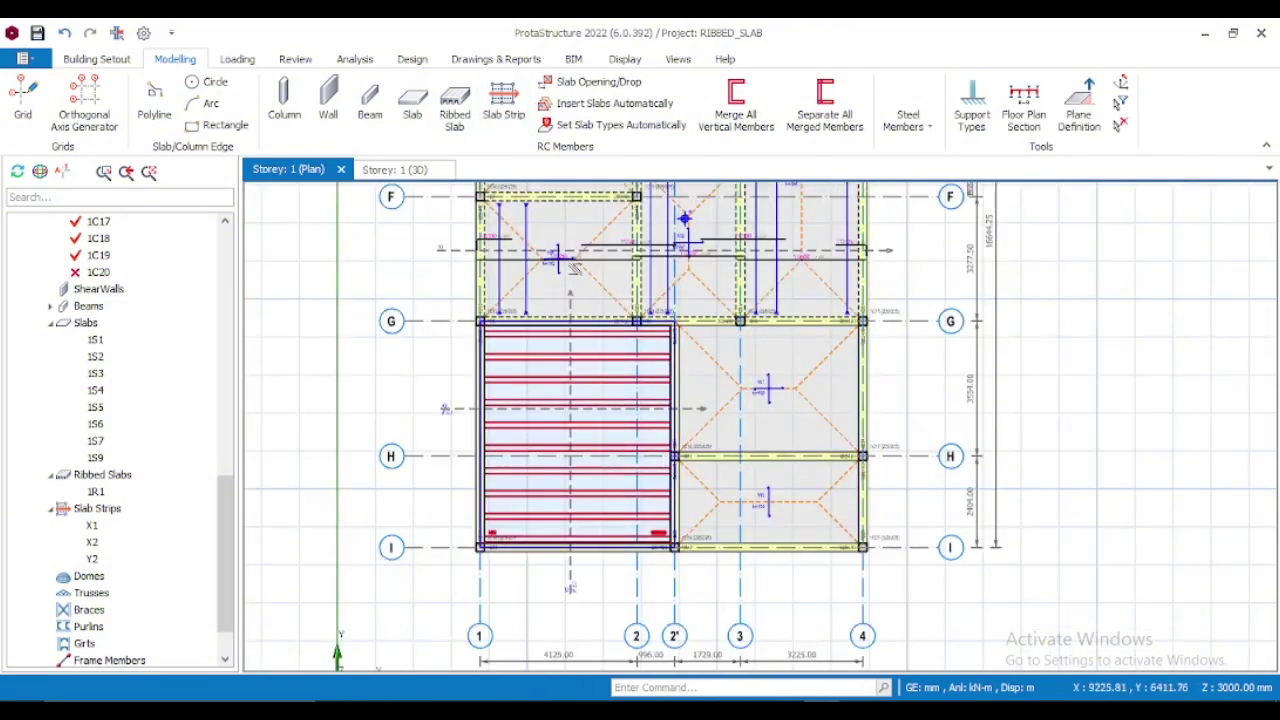
click(355, 59)
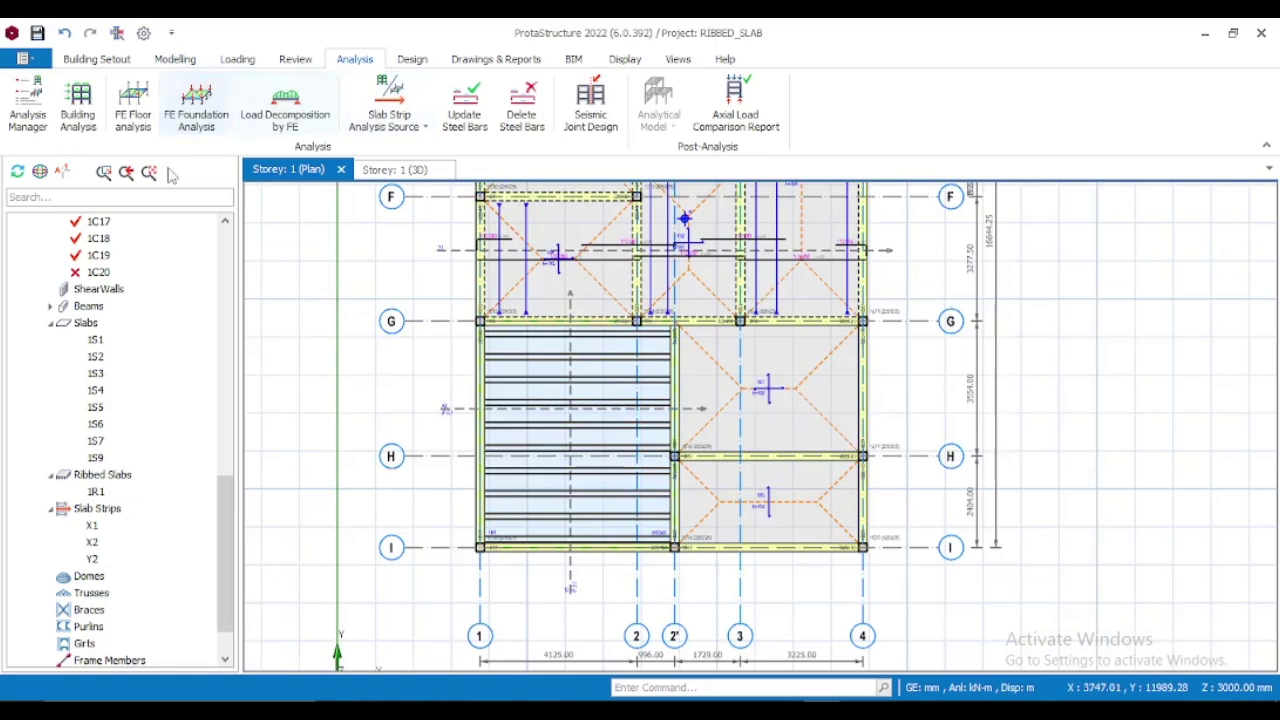
click(74, 128)
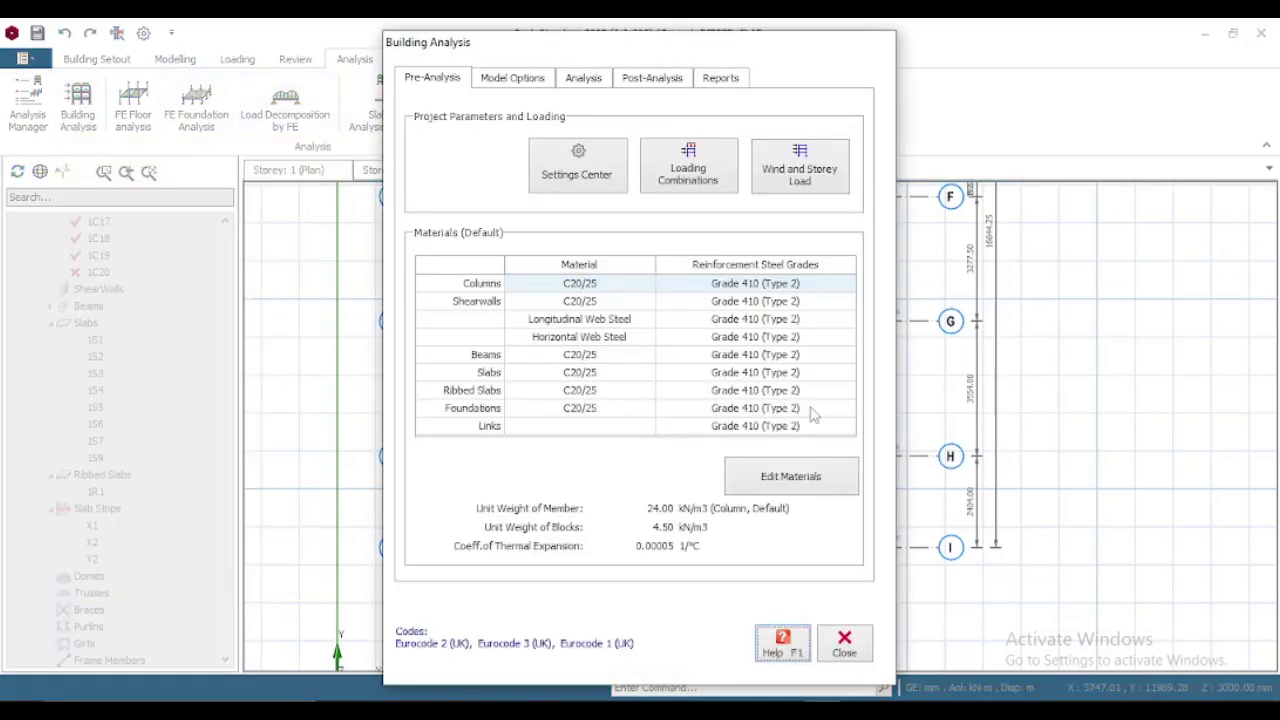
Open Edit Materials from the Pre-Analysis tab
click(800, 487)
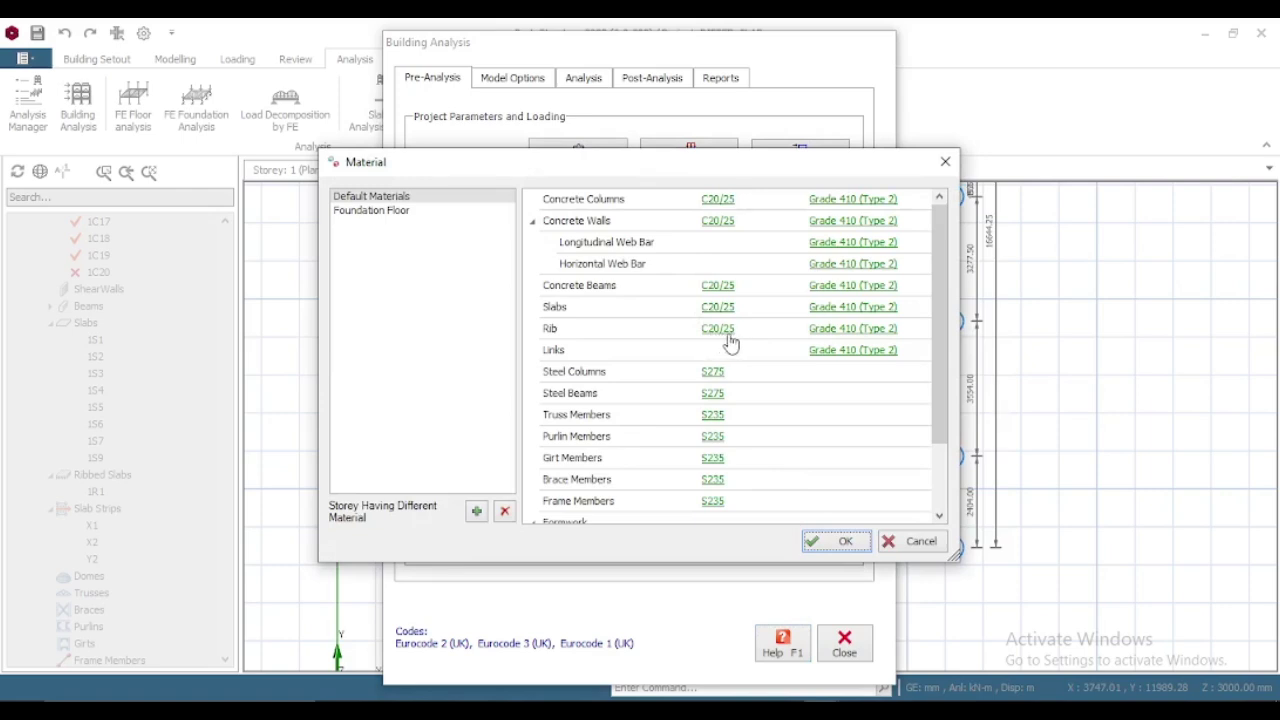
Open the Rib row's Grade 410 (Type 2) rebar grade and edit its rebar diameters
click(845, 330)
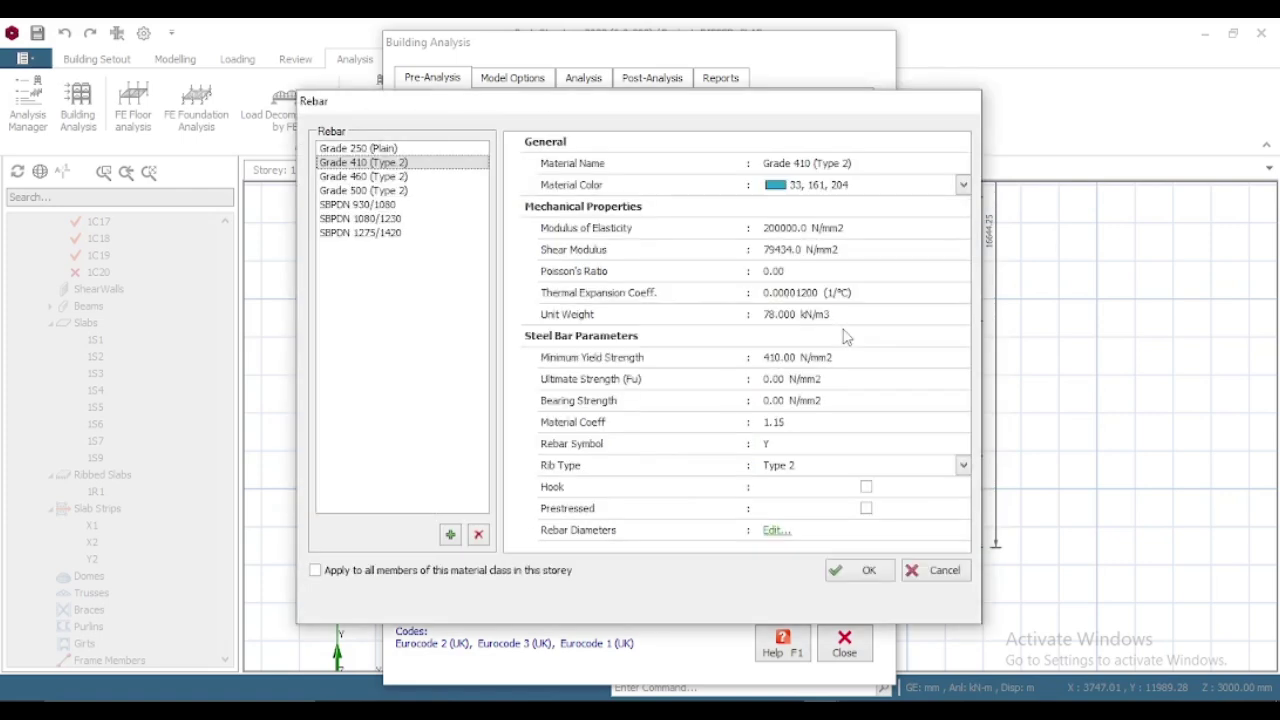
click(778, 532)
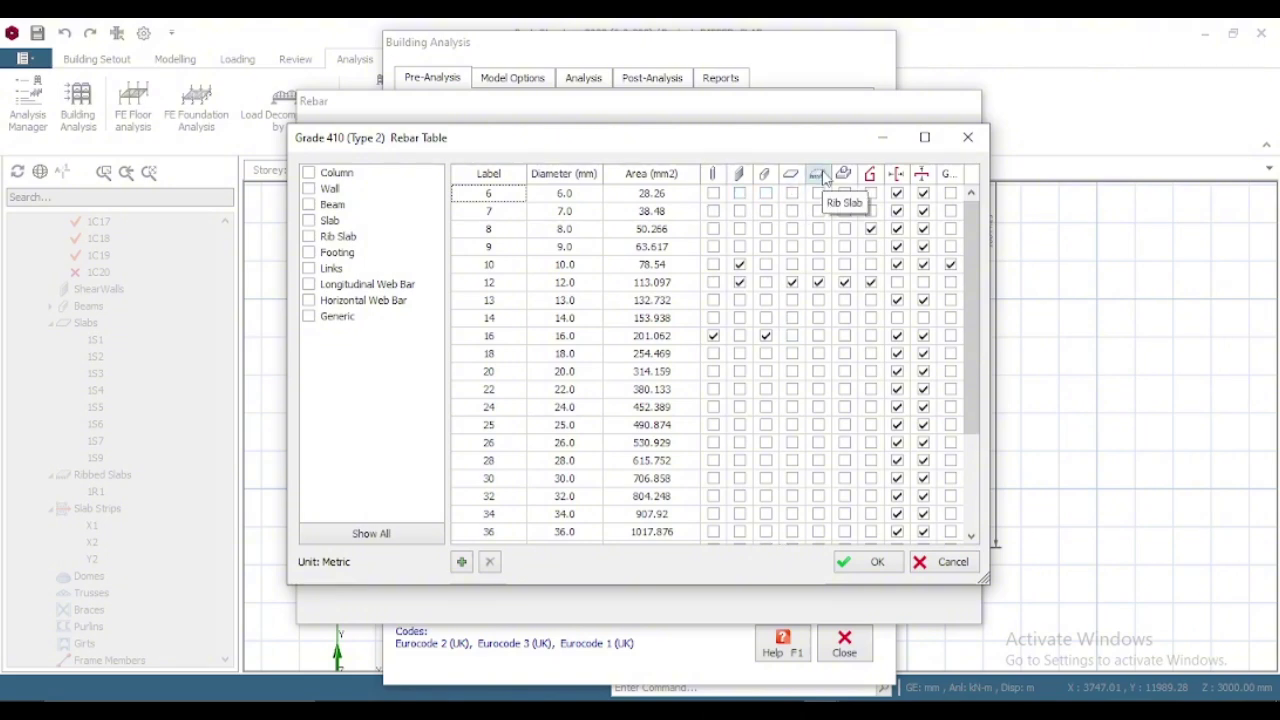
Allow 10 mm instead of 12 mm bars for rib slabs and confirm the C20/25, Grade 410 materials
click(819, 283)
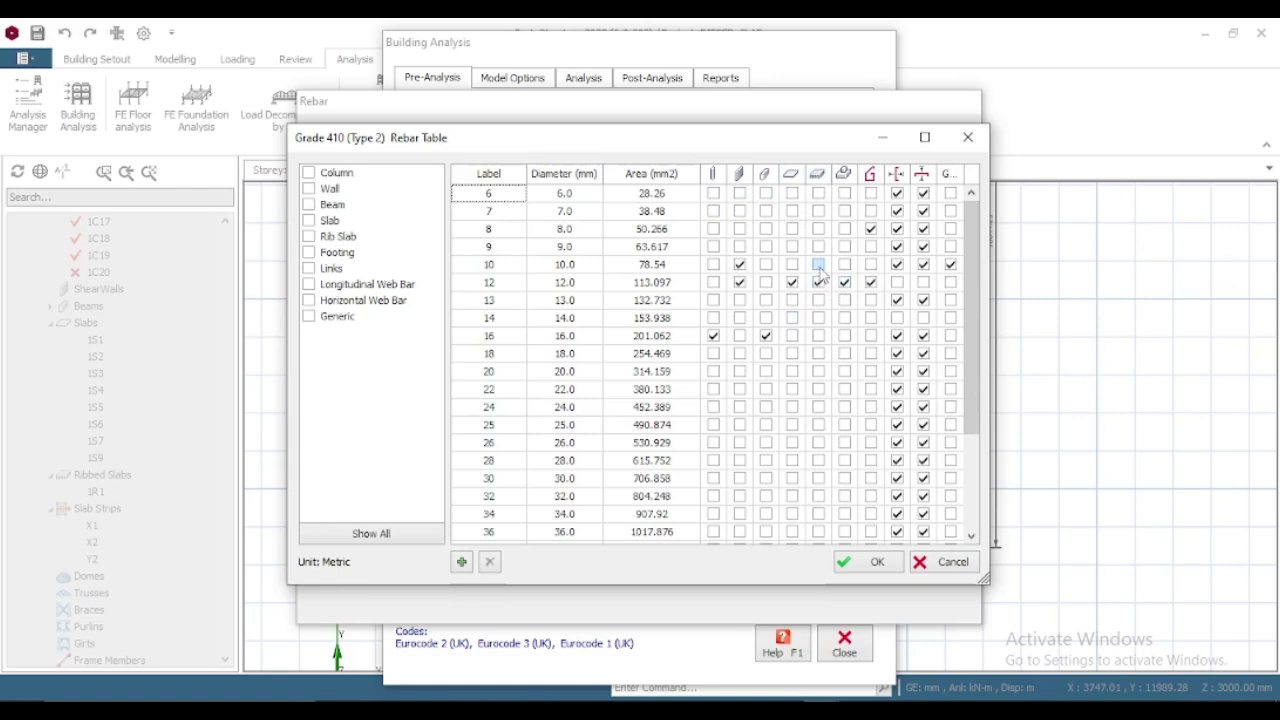
click(818, 266)
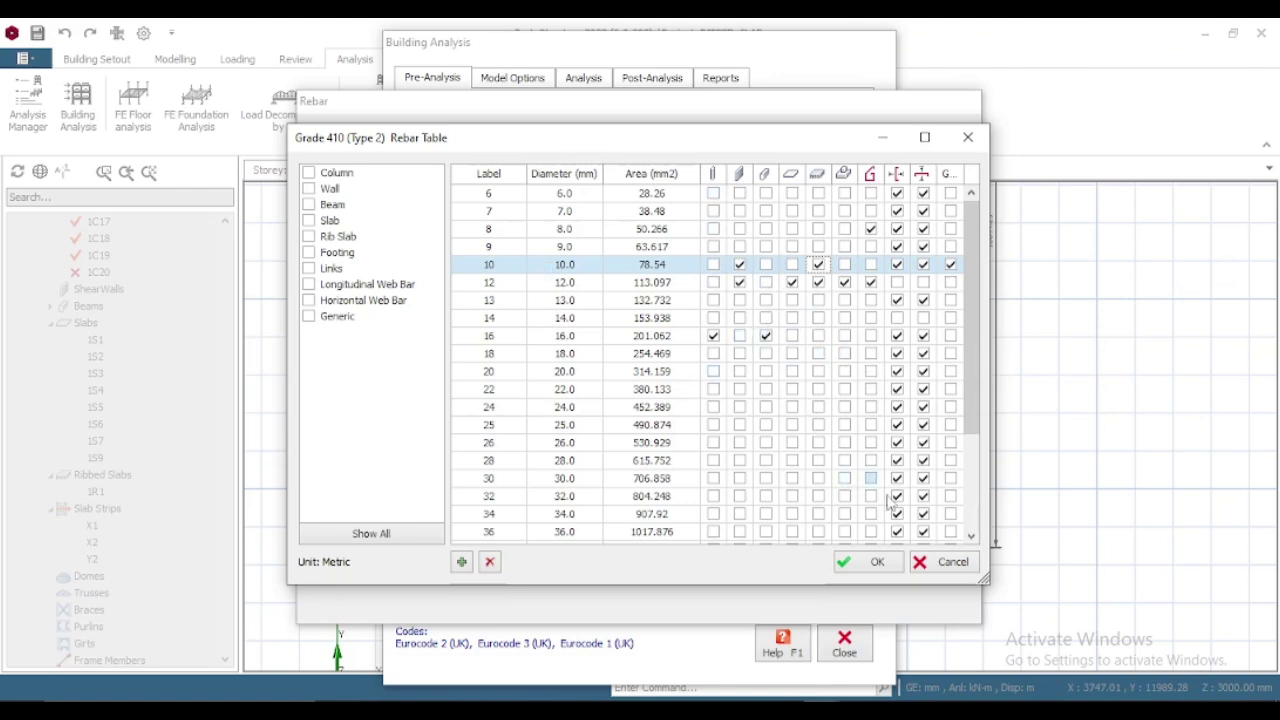
click(860, 570)
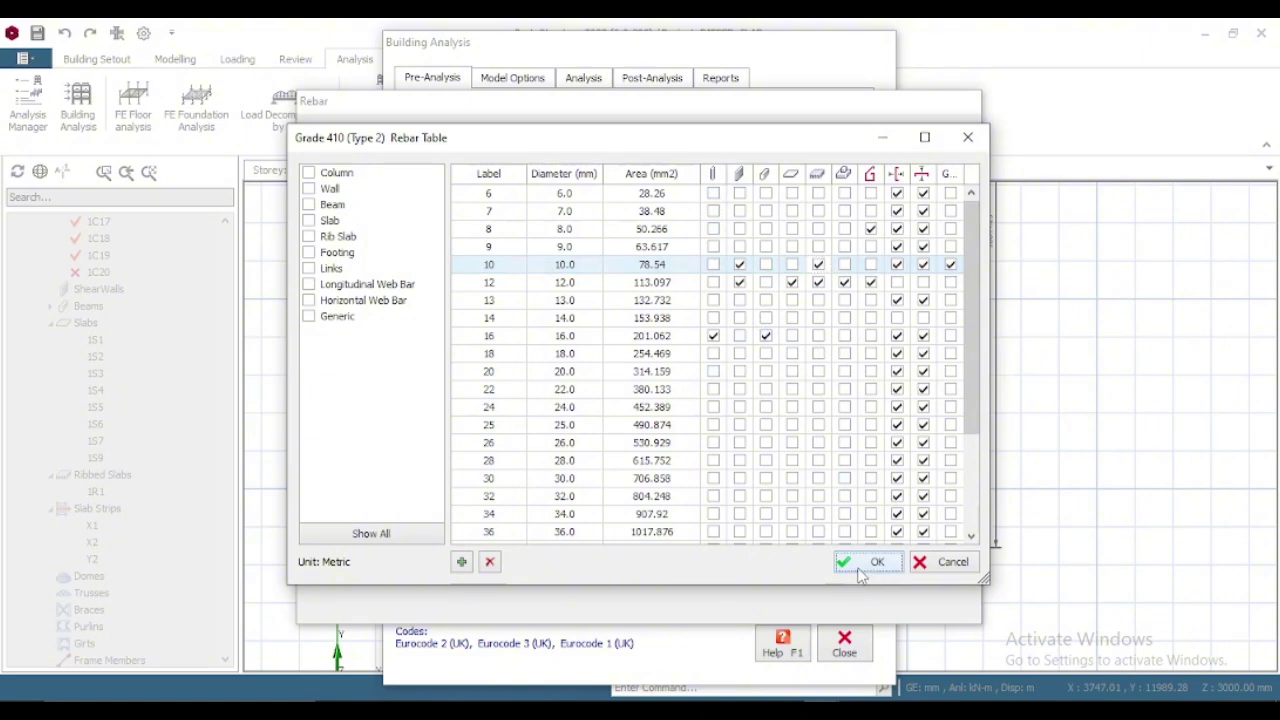
click(862, 575)
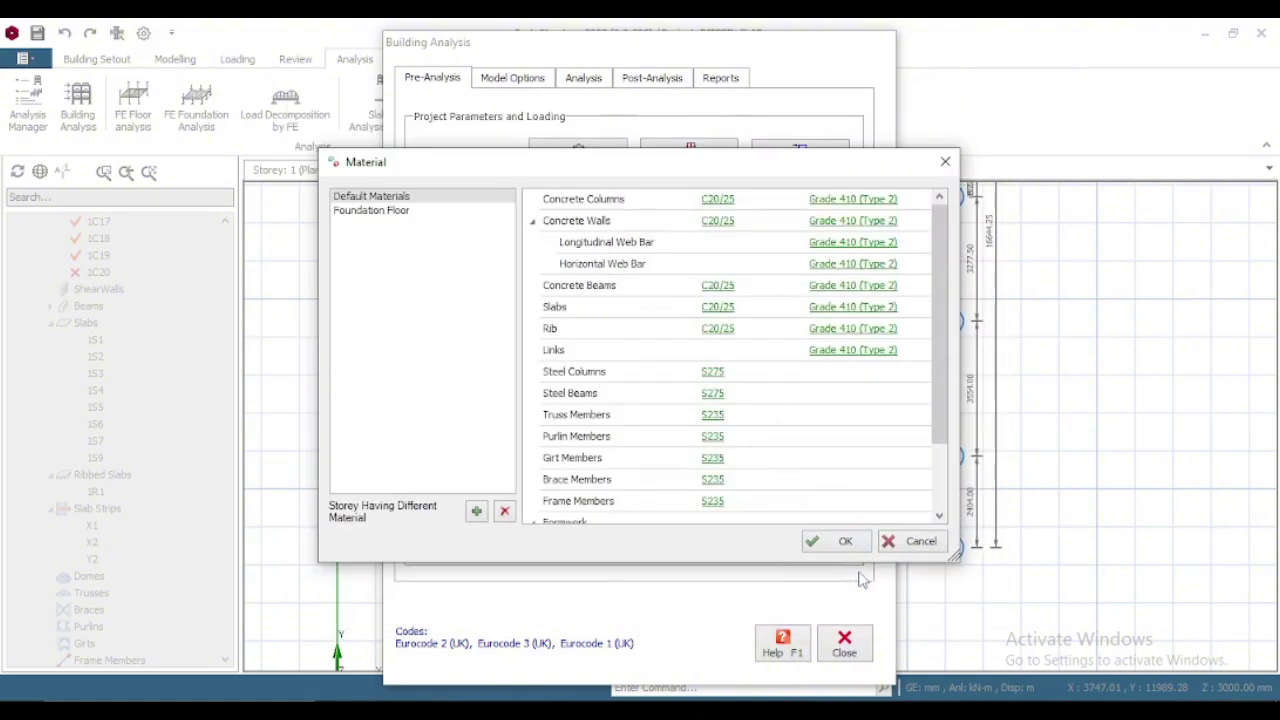
click(845, 541)
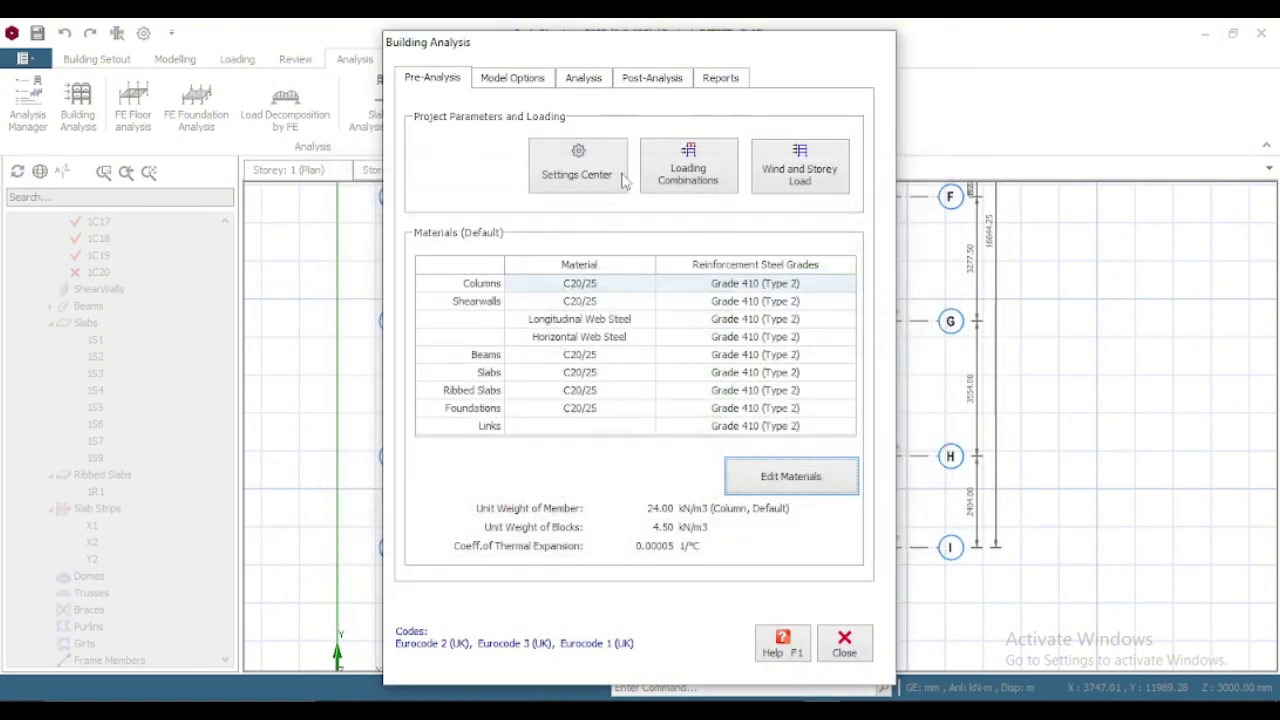
Attempt the building analysis, then abandon it after the storey 1 out-of-date FE load decomposition warning
click(583, 80)
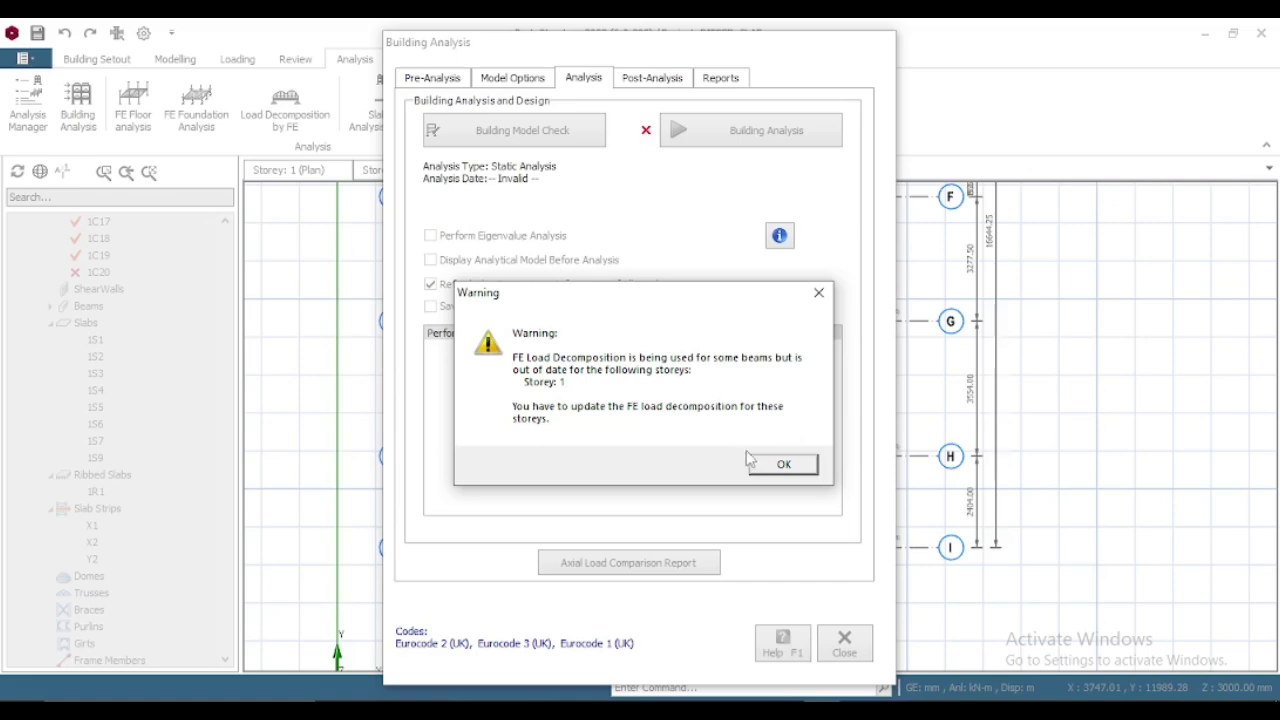
click(772, 466)
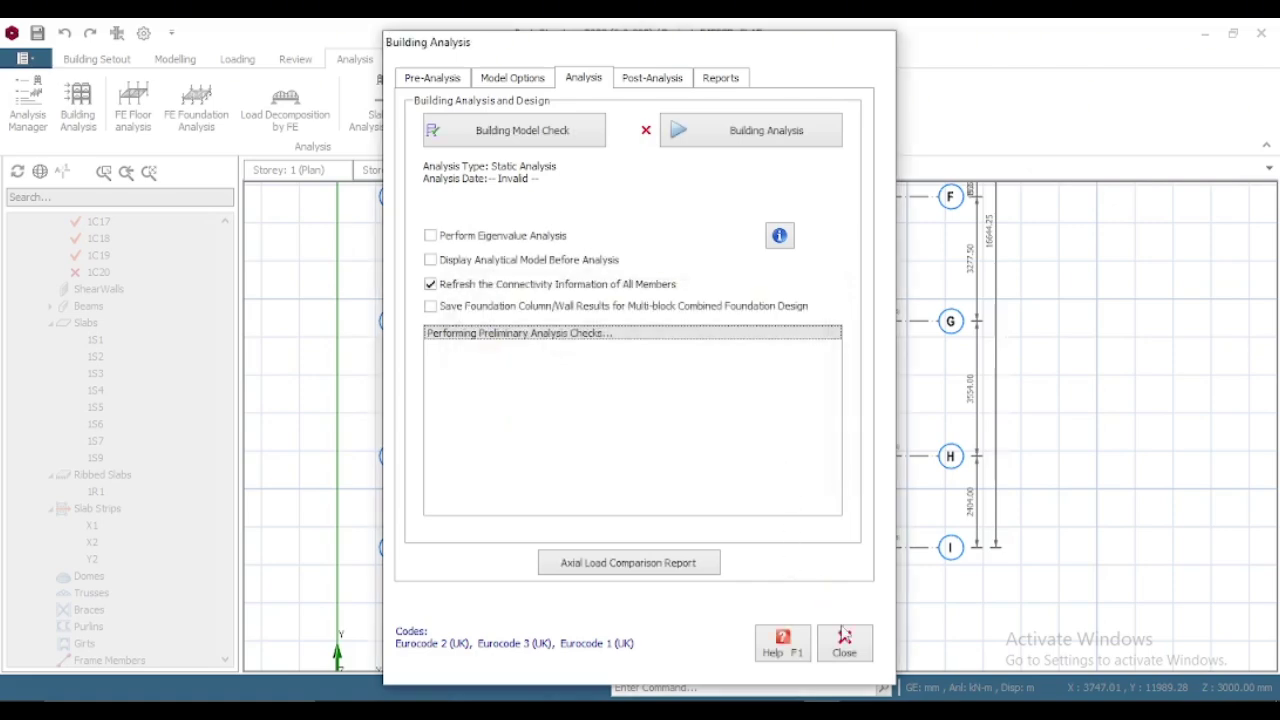
click(843, 638)
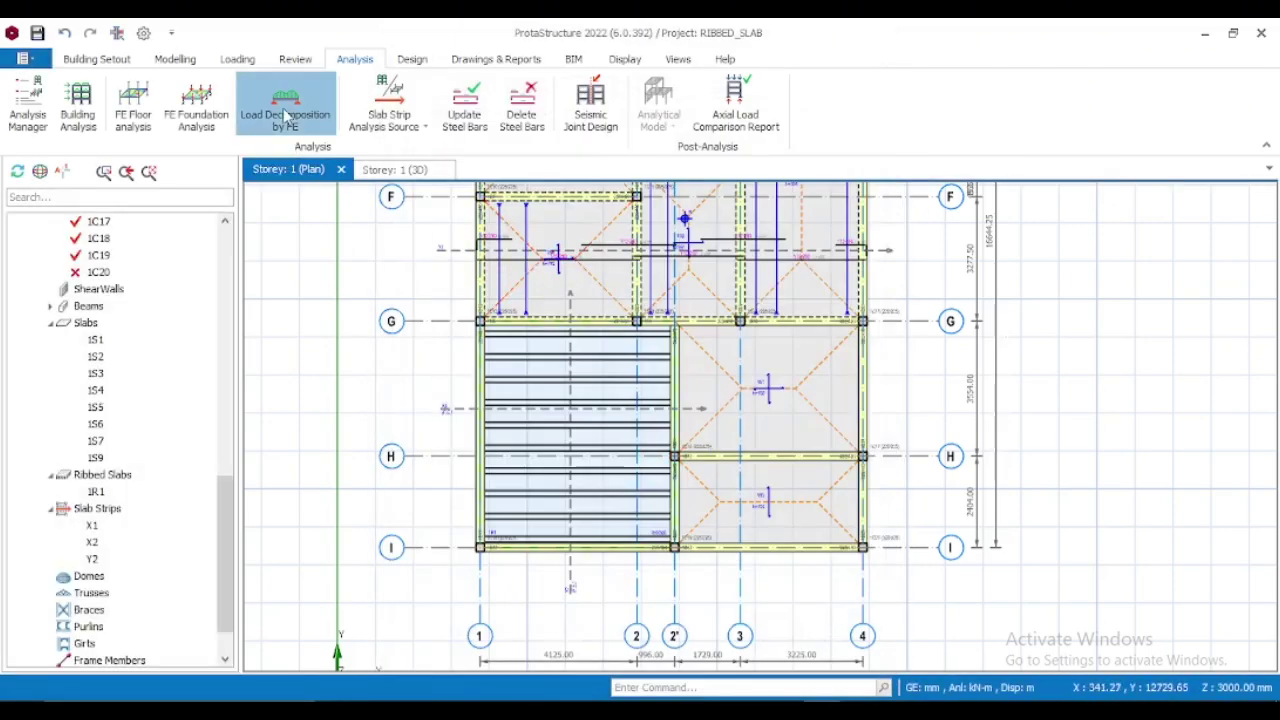
Recalculate storey 1 slab loads by FE load decomposition, accepting the 3D model preview
click(287, 115)
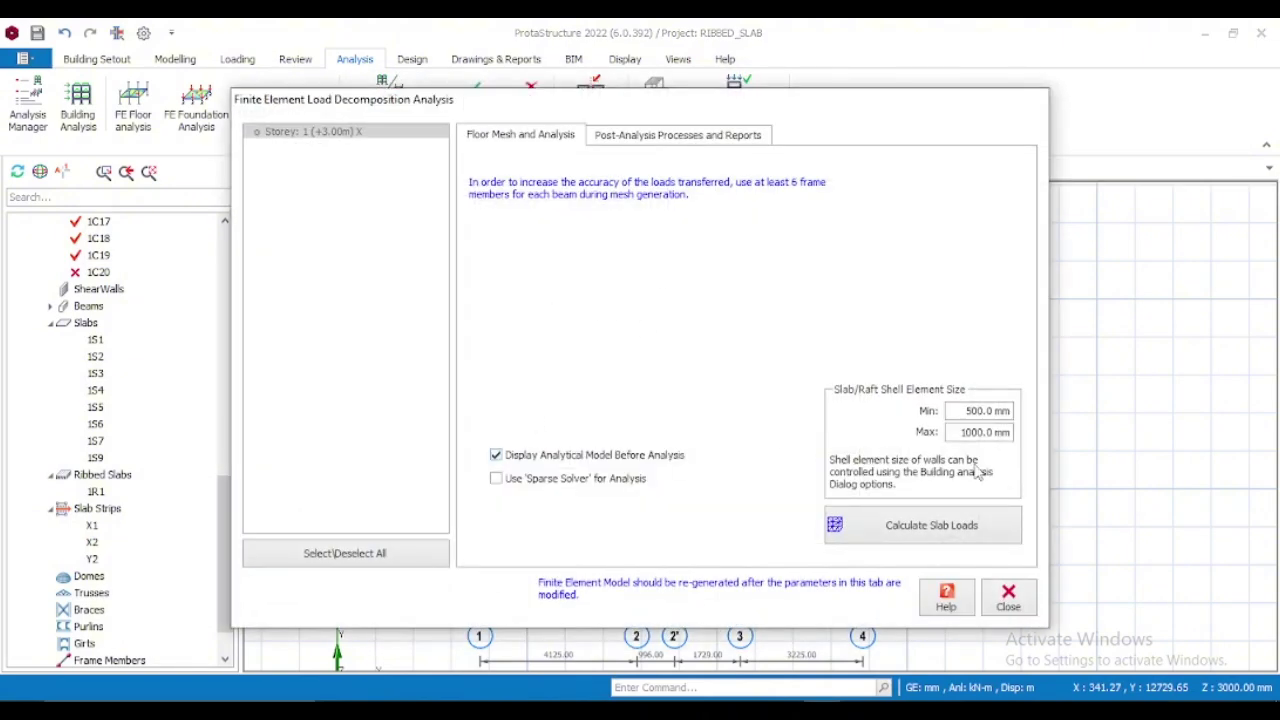
click(985, 528)
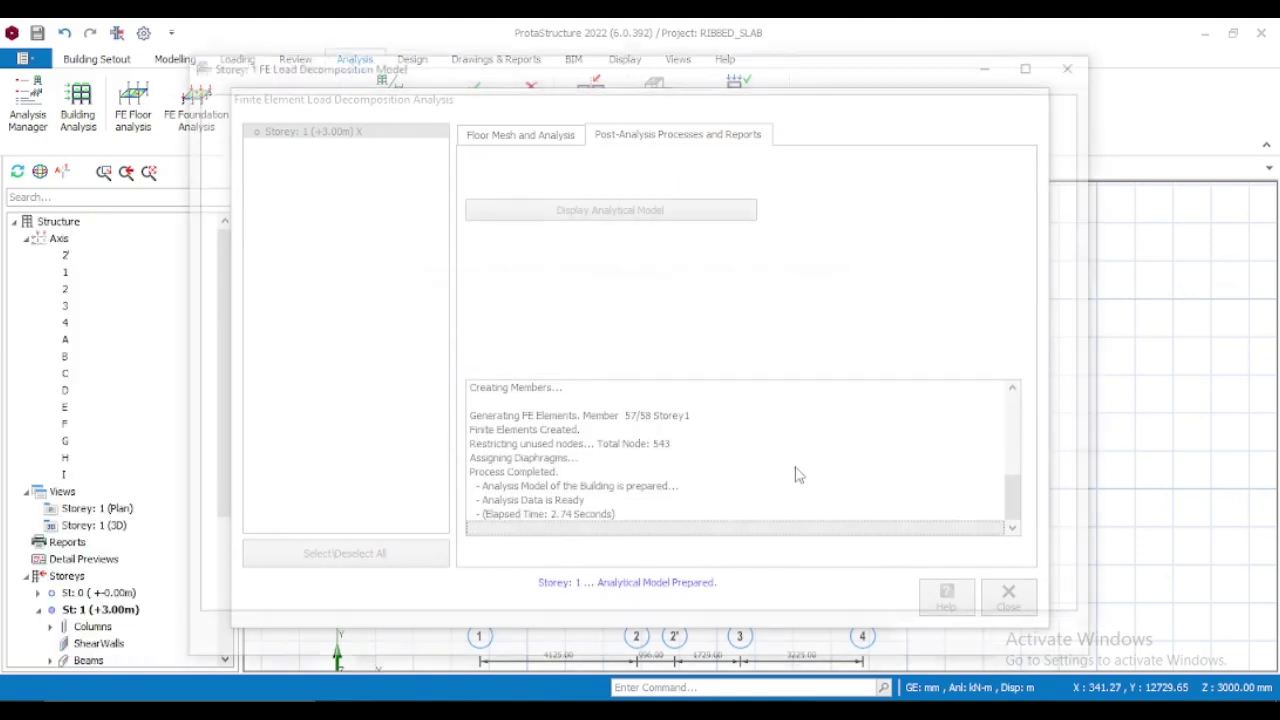
click(945, 638)
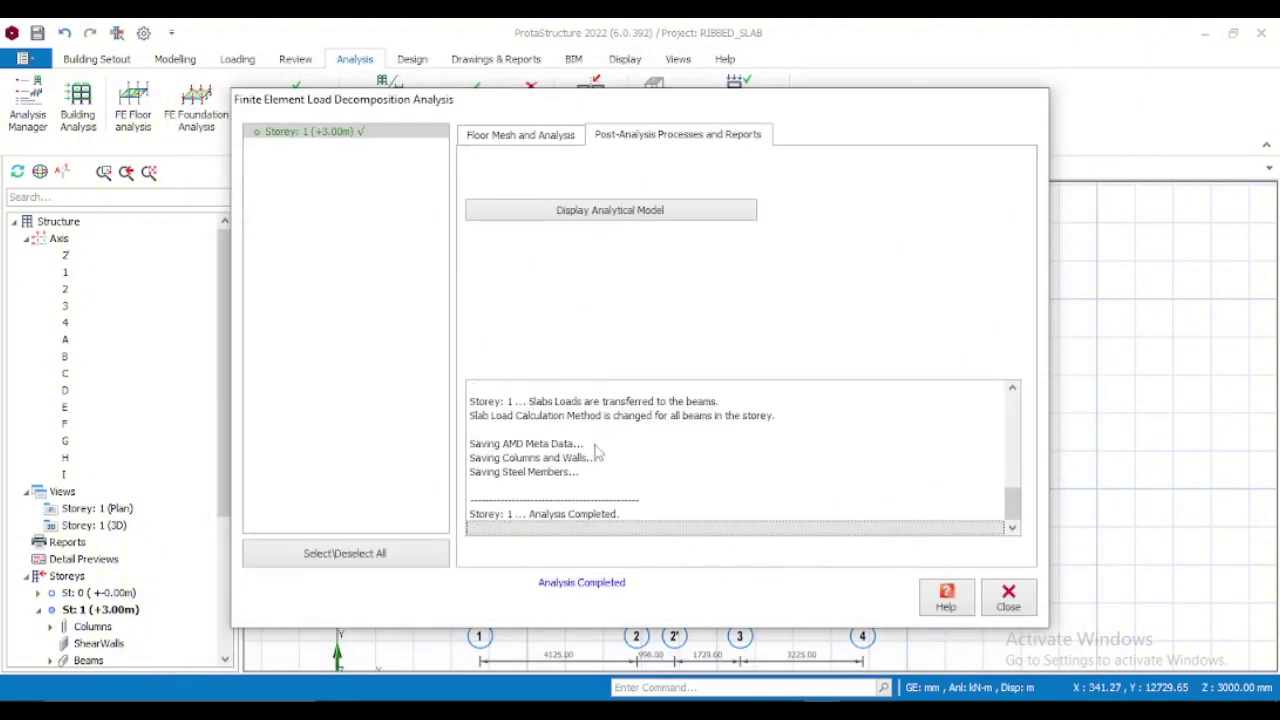
click(1018, 596)
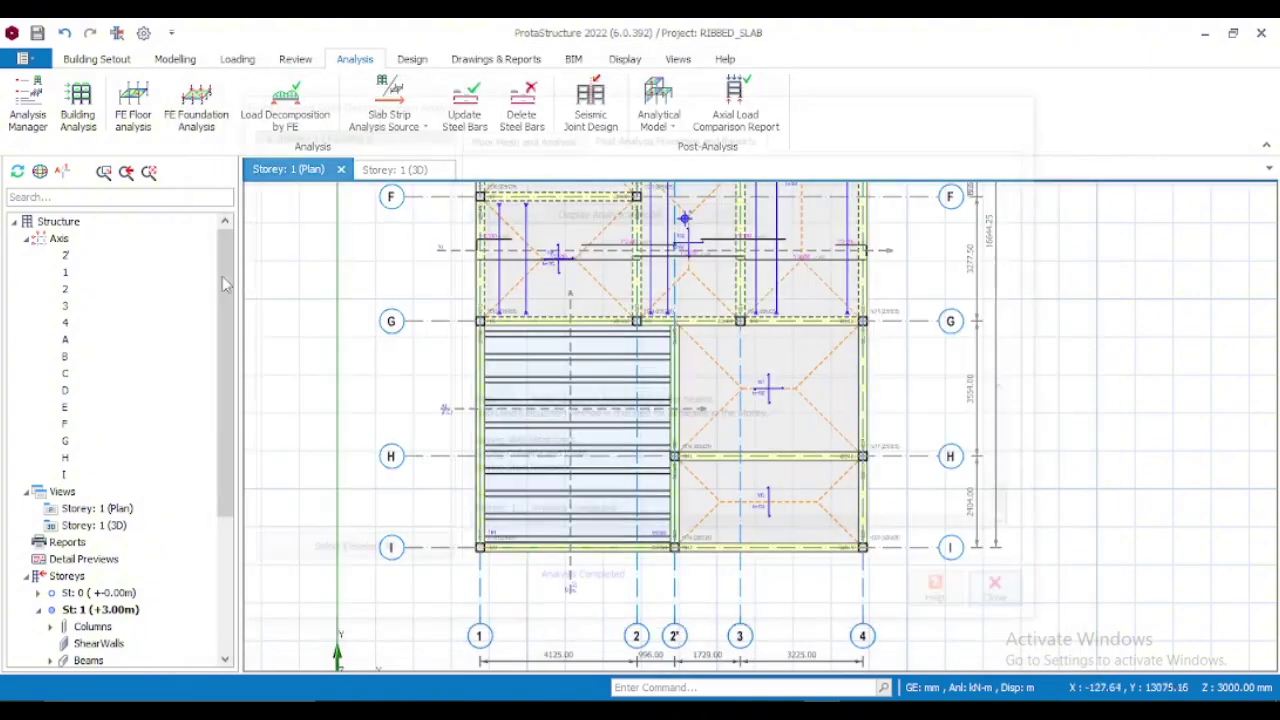
Launch Building Analysis from the Analysis tab to reach the Batch Design Options window
click(78, 105)
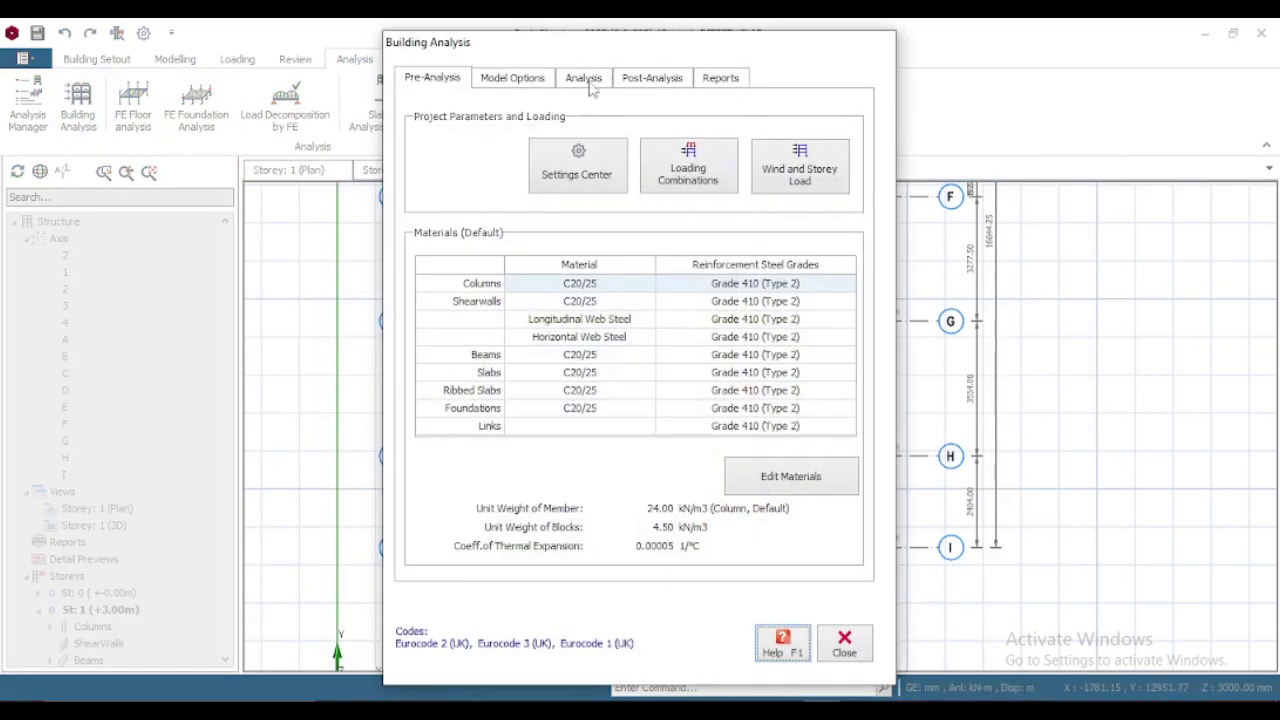
click(584, 78)
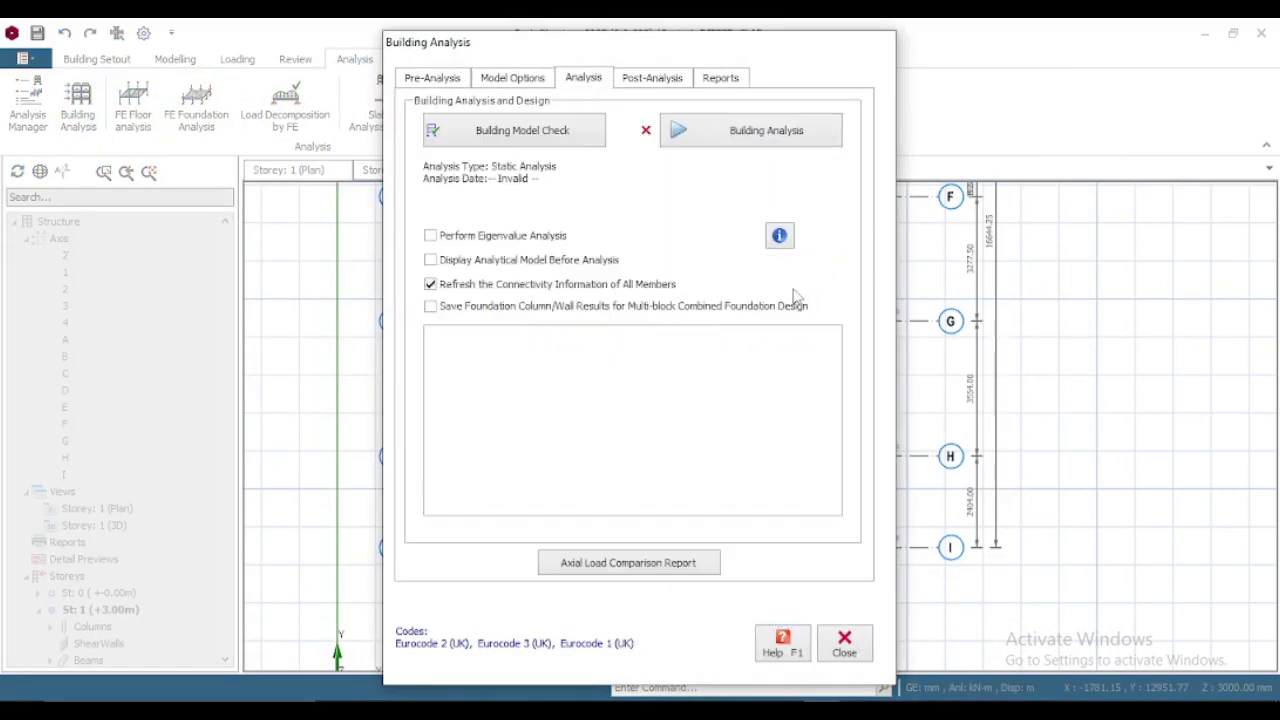
click(766, 131)
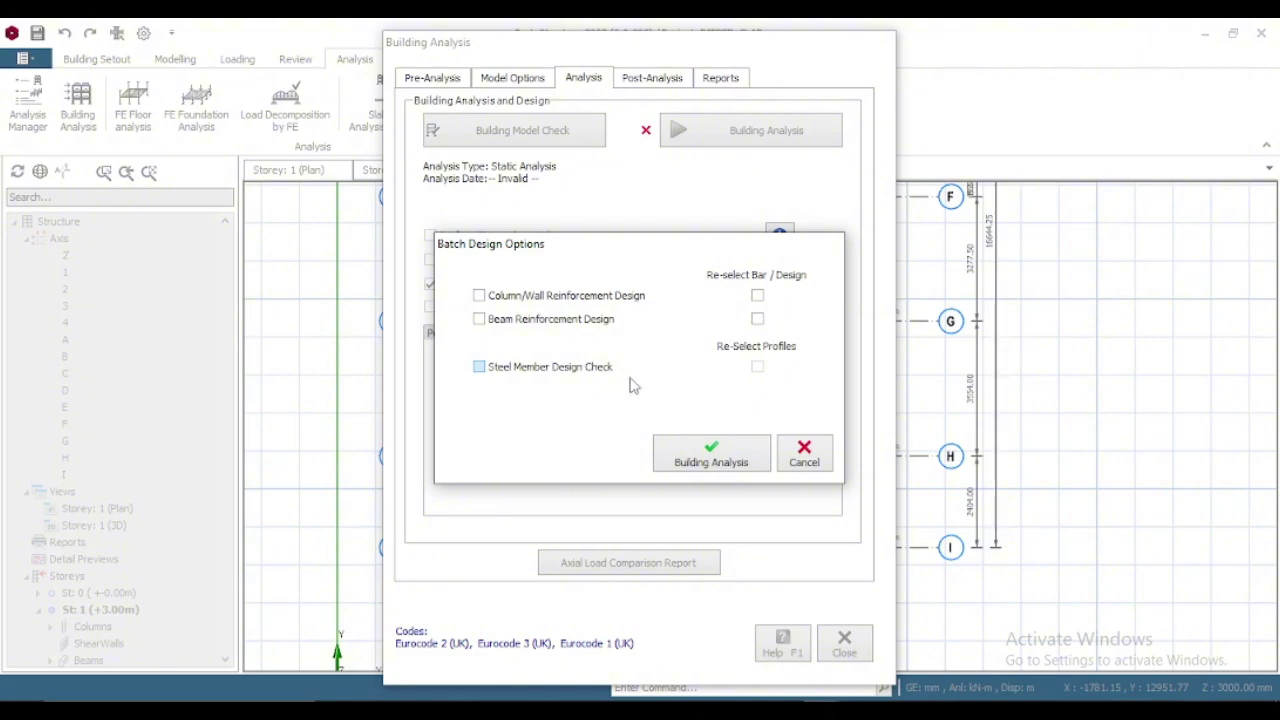
Run the analysis with all batch design options unticked, accept the storey drift check, and close
click(729, 456)
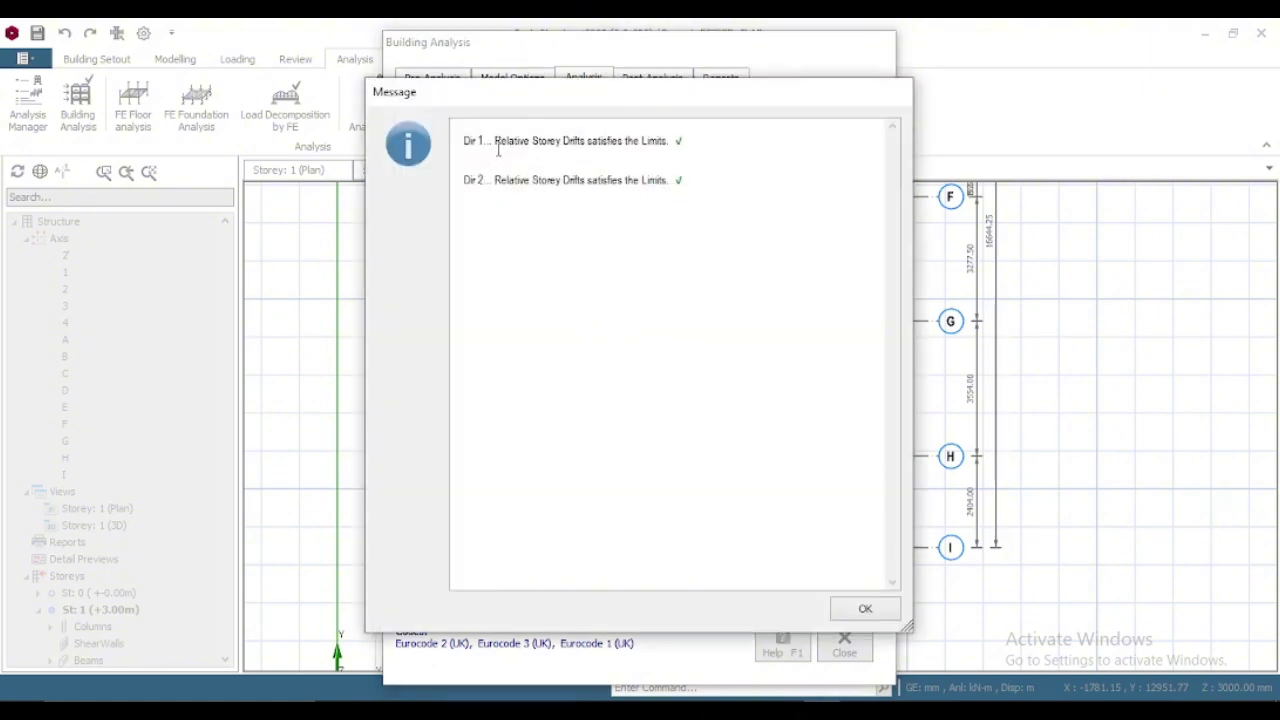
click(865, 609)
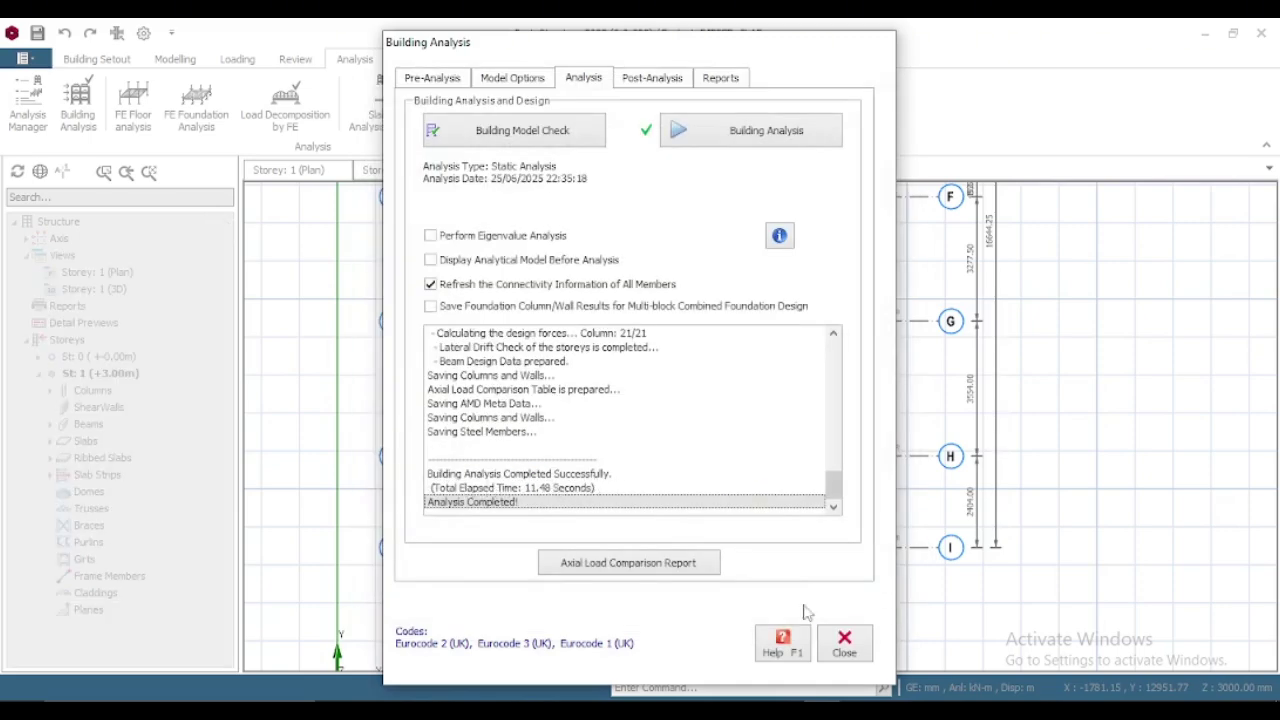
click(840, 646)
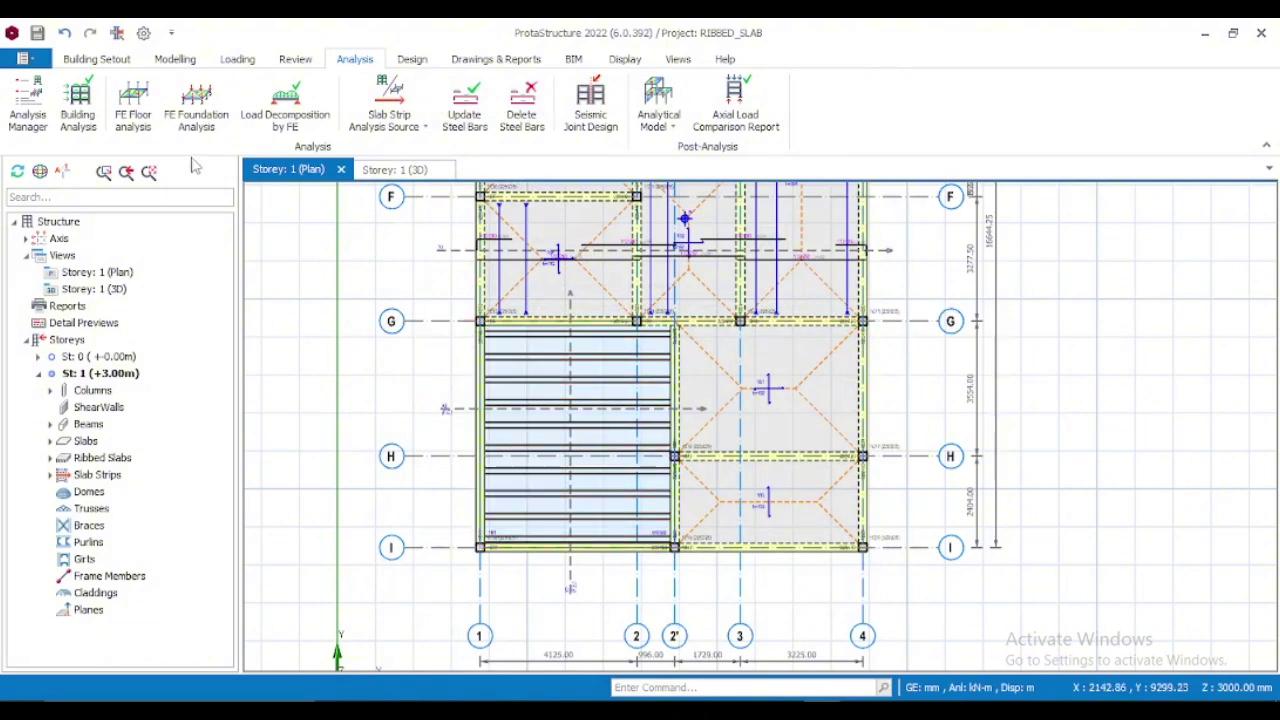
Mesh and analyse the storey 1 floor by FE, accepting the slab stiffness warning
click(135, 110)
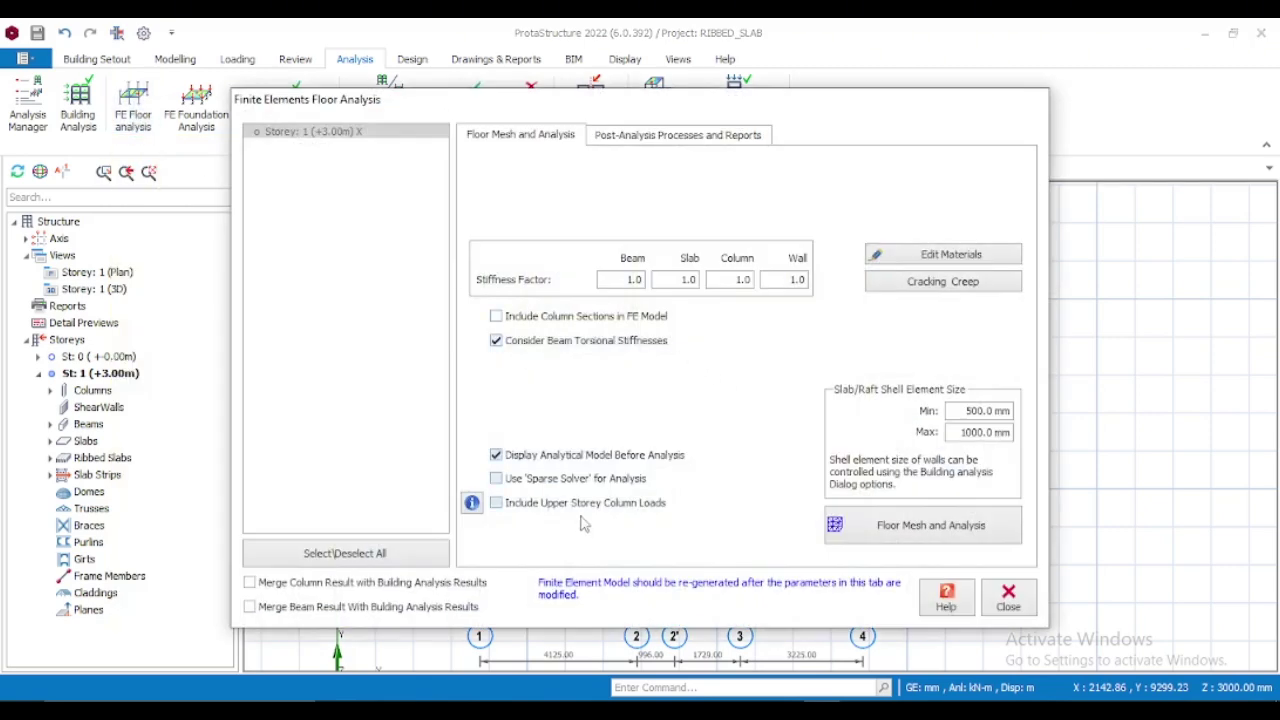
click(864, 533)
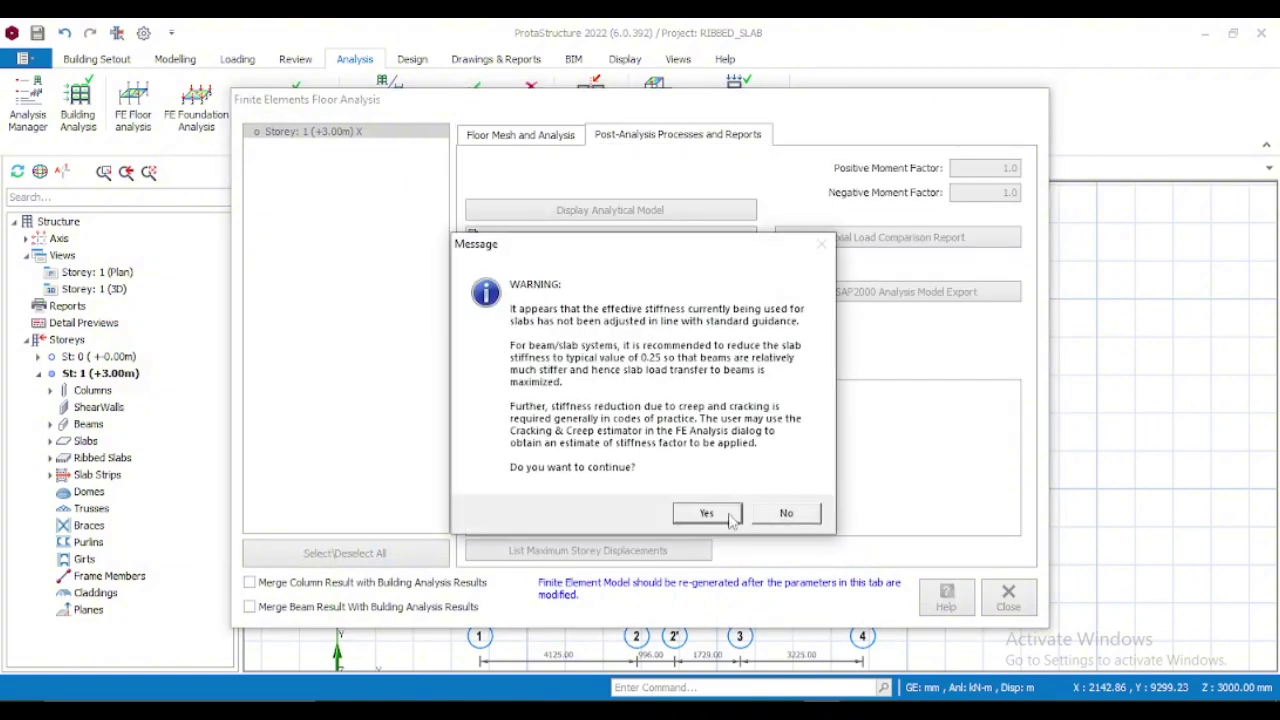
click(727, 516)
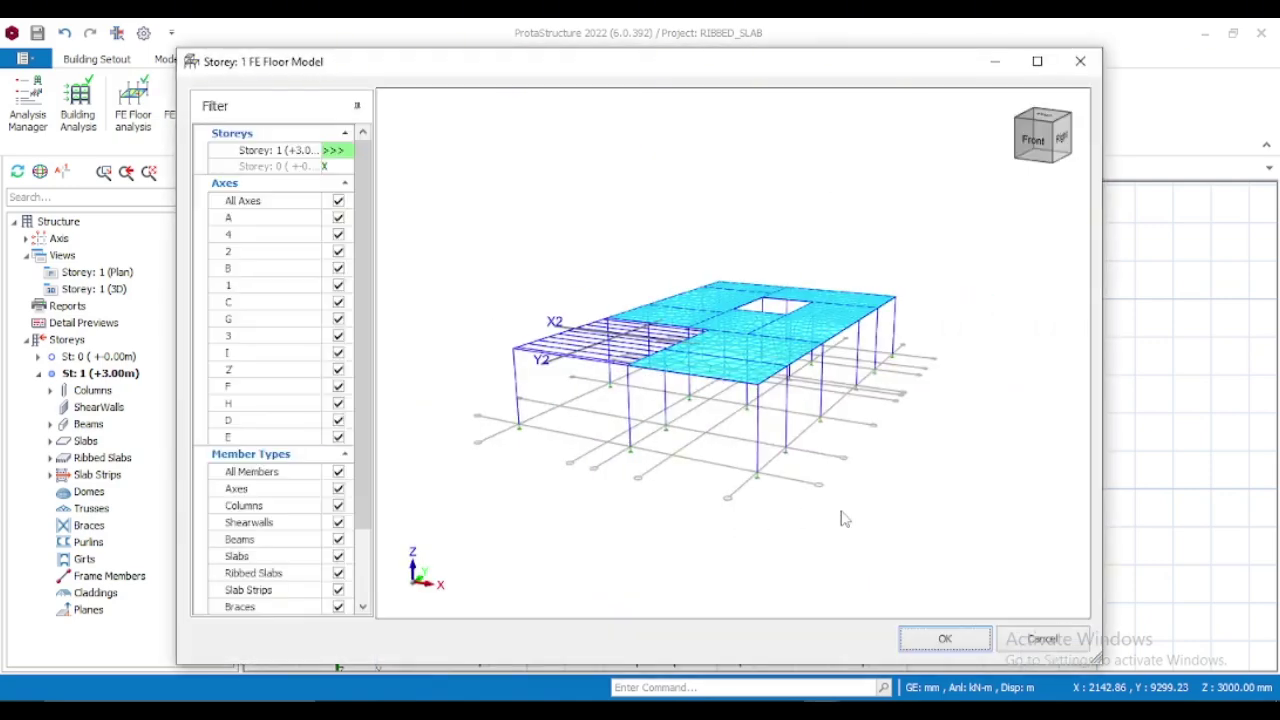
Accept the storey 1 FE floor model and close the Finite Elements Floor Analysis window
click(968, 640)
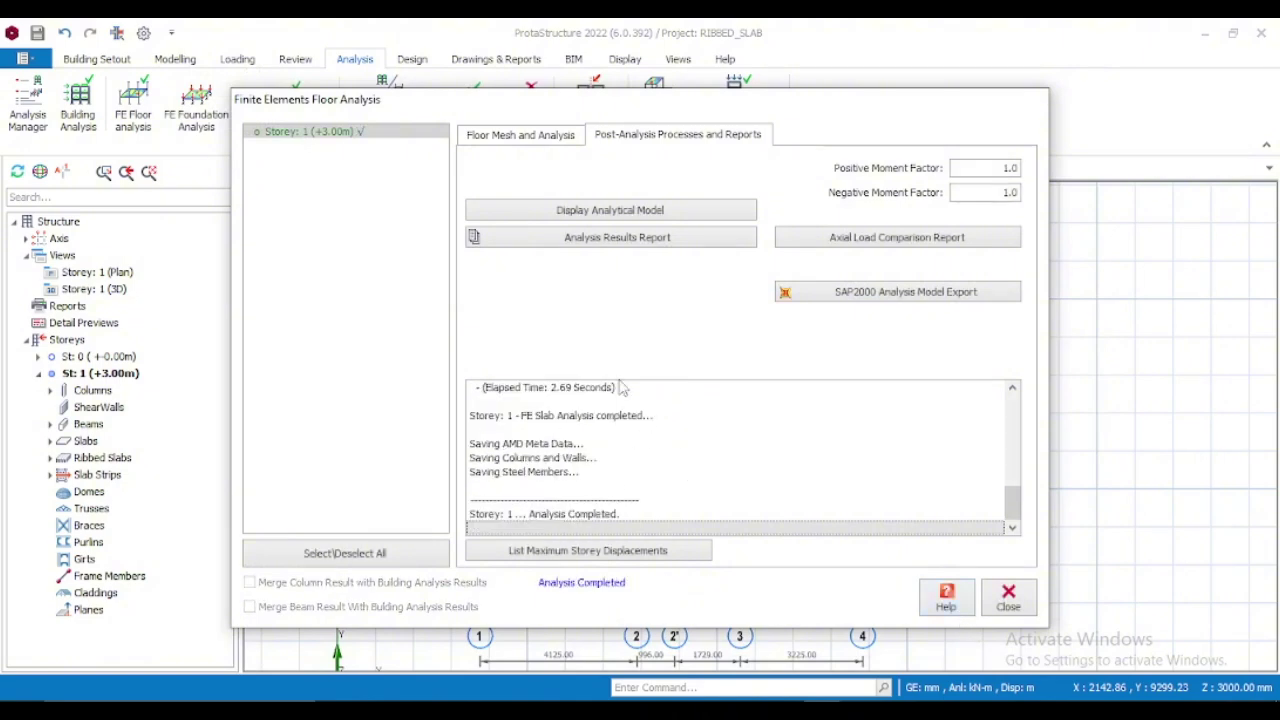
click(1008, 598)
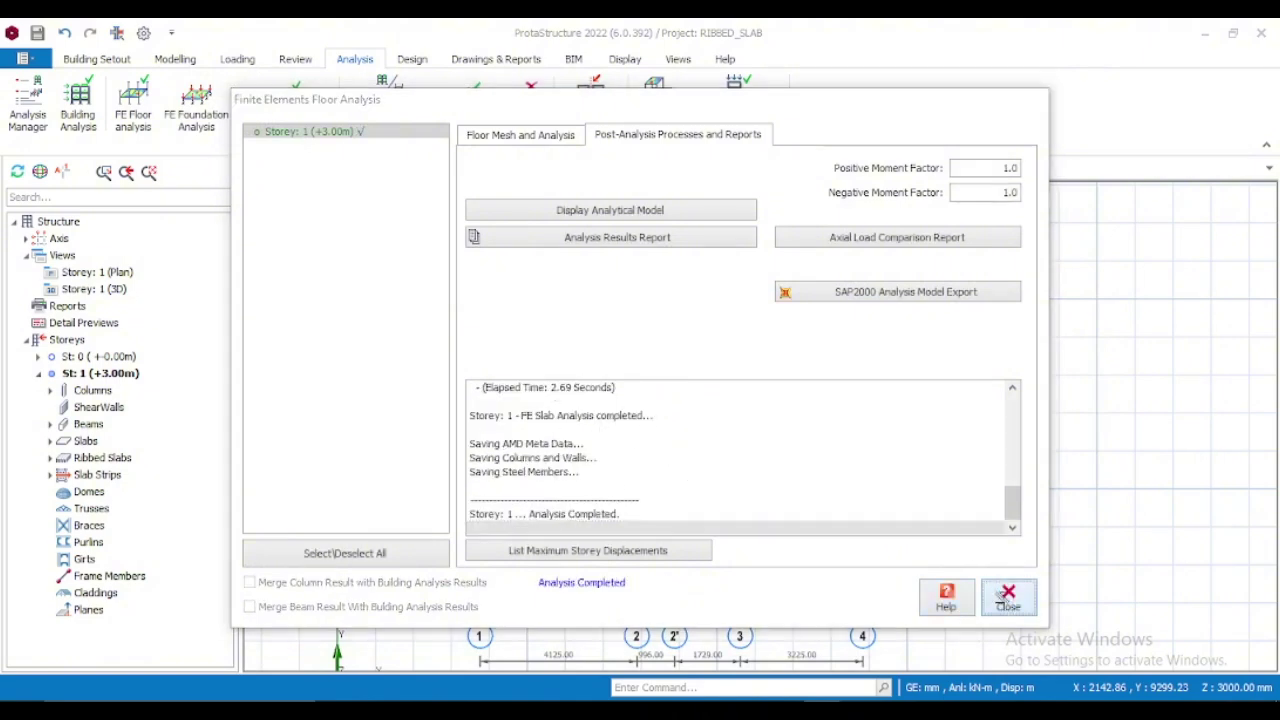
scroll(633, 462, up, 2)
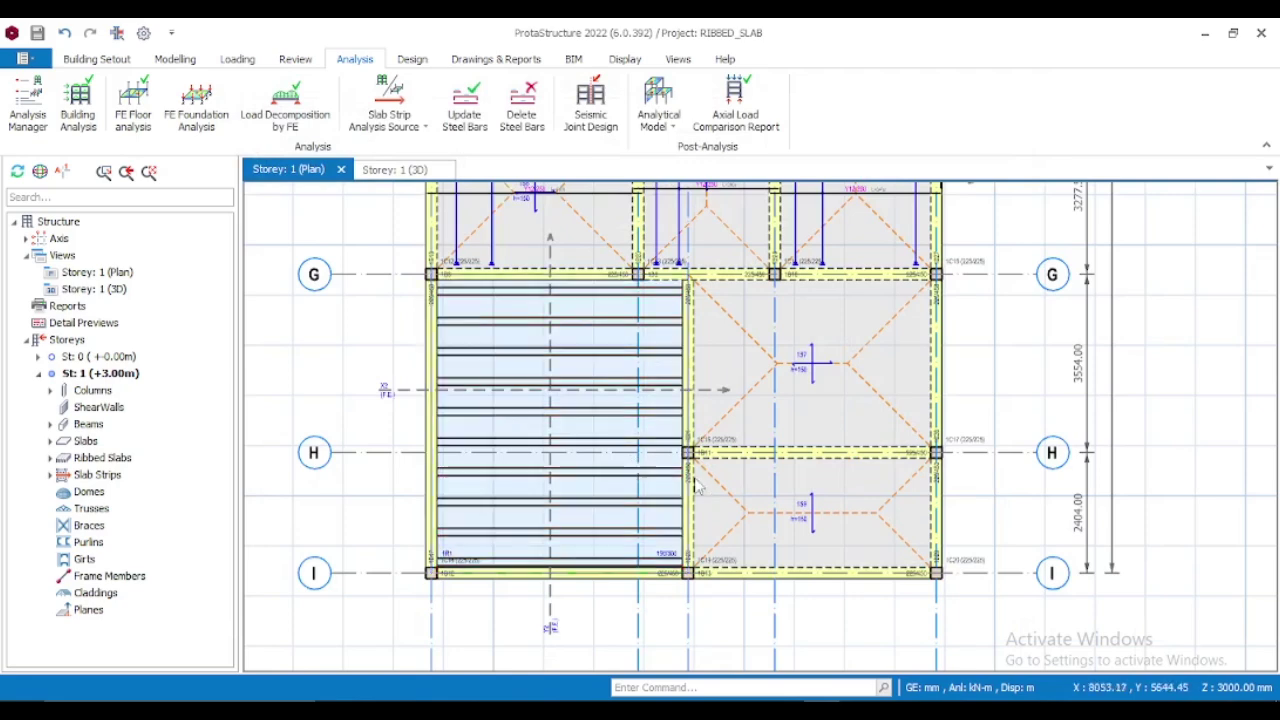
scroll(335, 385, down, 2)
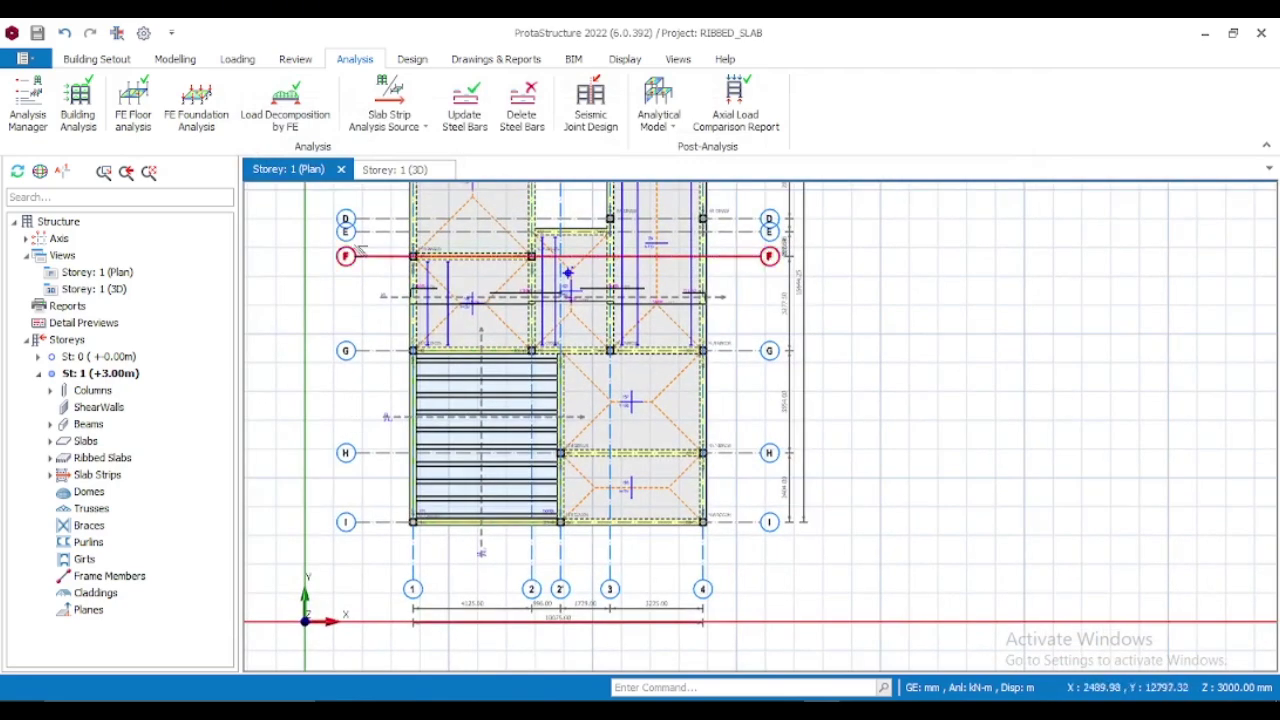
Switch to the Design ribbon commands
click(416, 61)
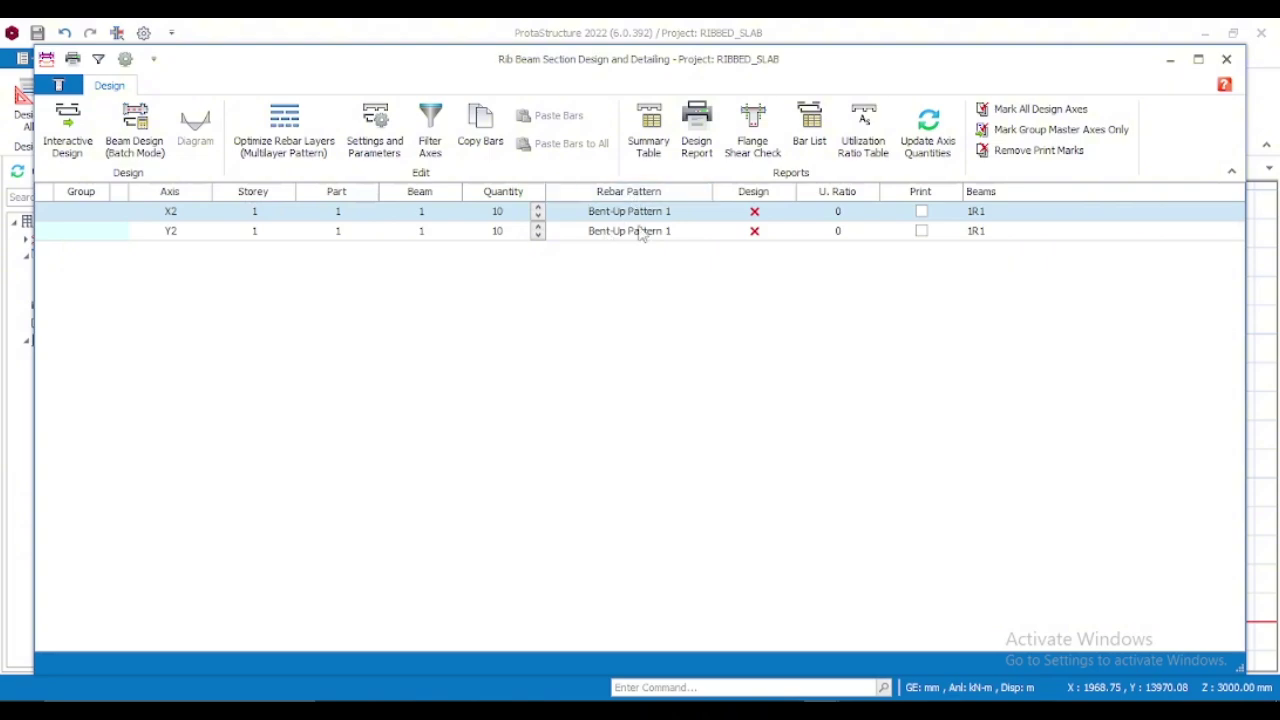
Make Standard Pattern 2 the default rebar pattern for Ribbed Beams in the beam design settings
click(375, 132)
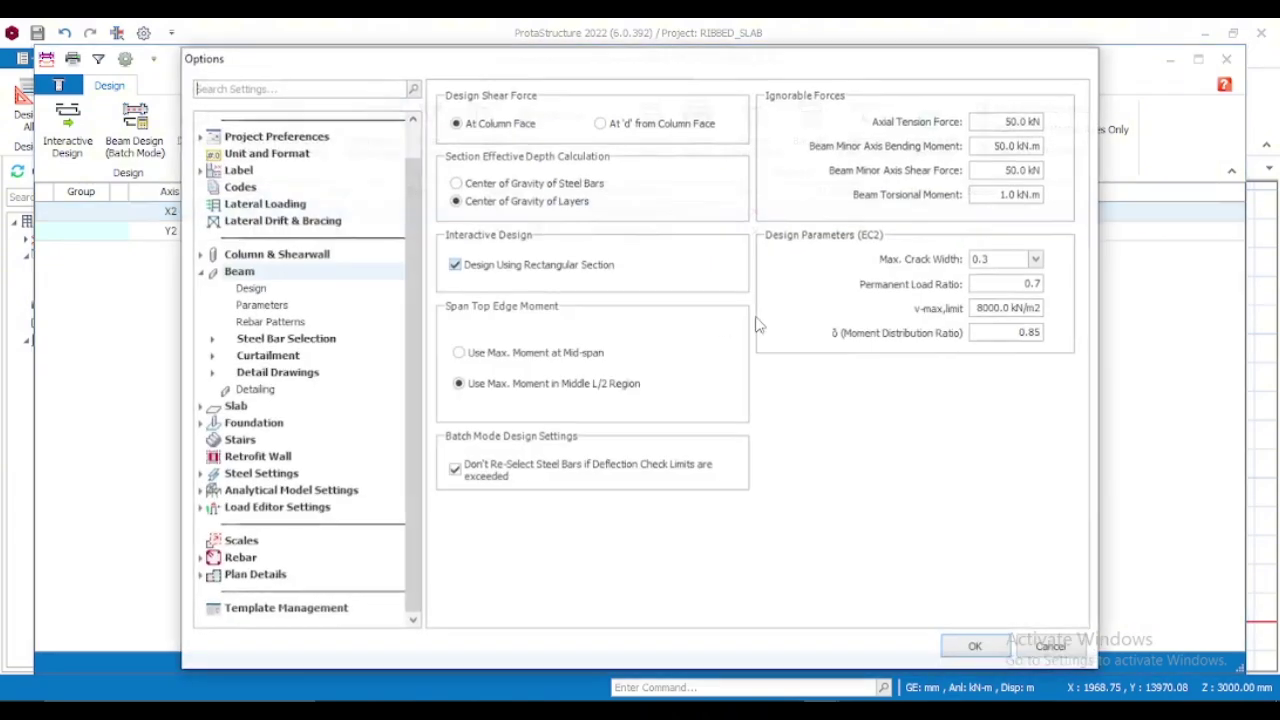
click(275, 321)
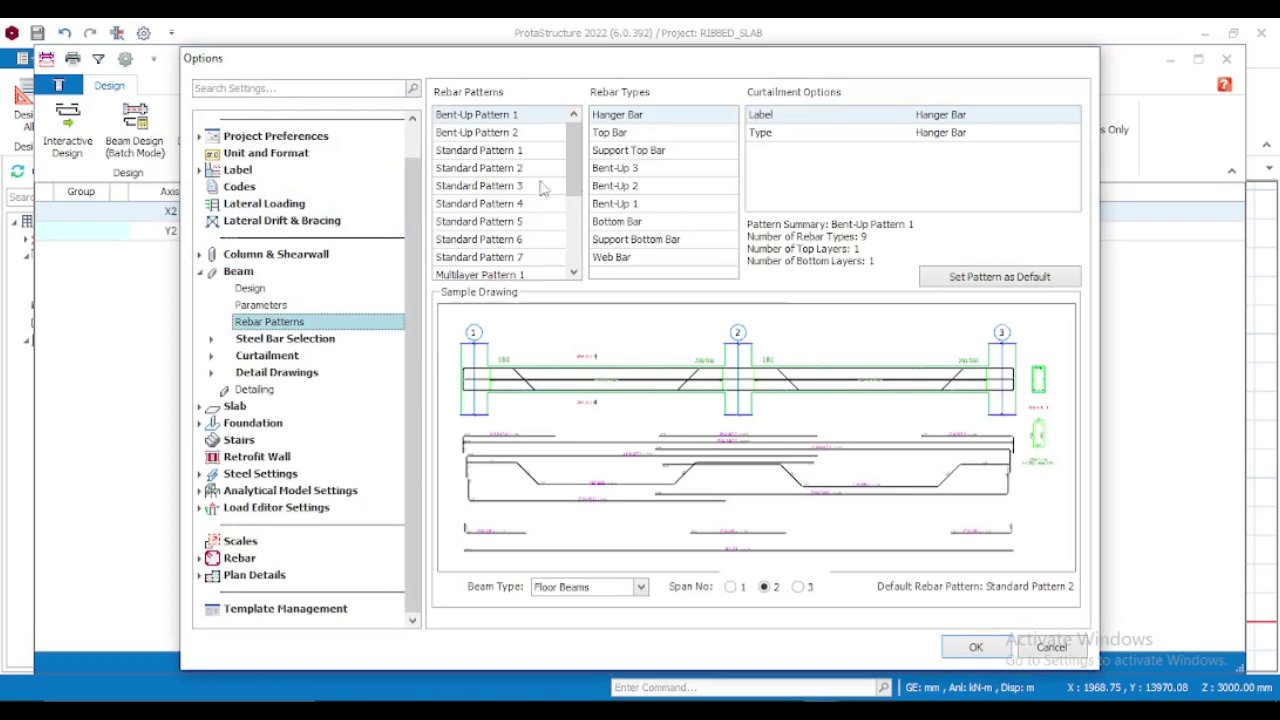
click(480, 168)
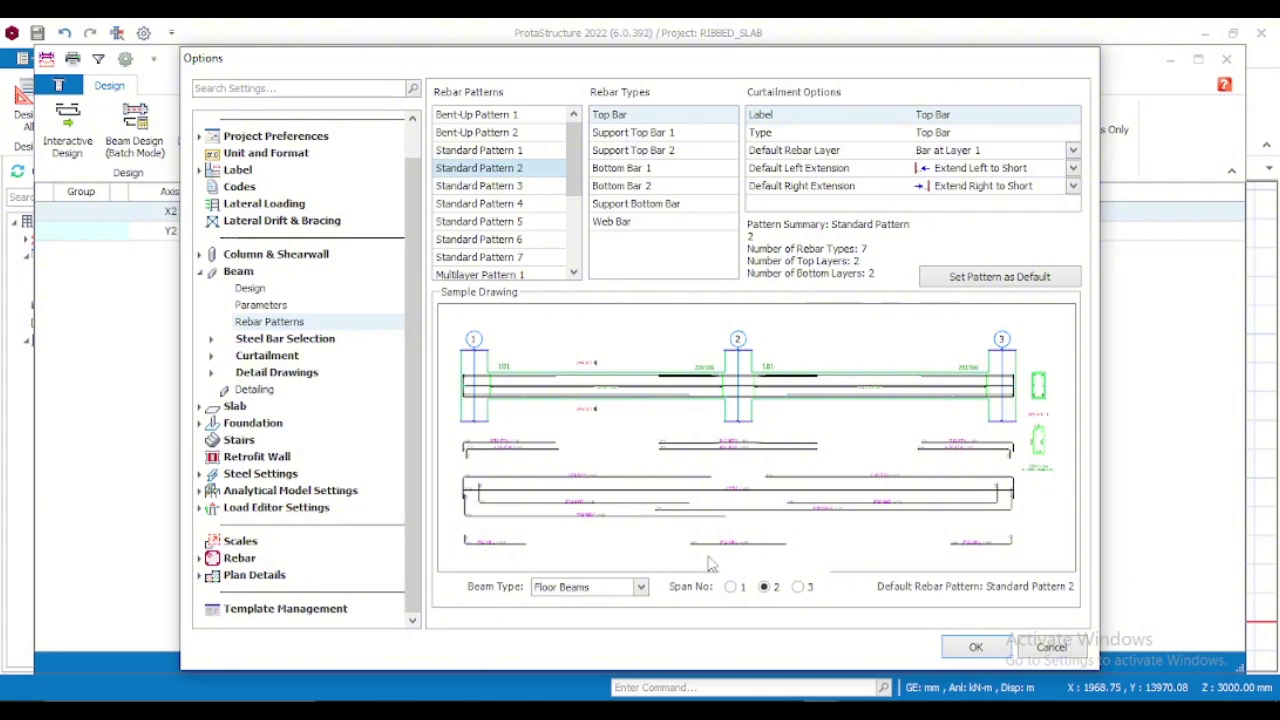
click(641, 587)
click(605, 617)
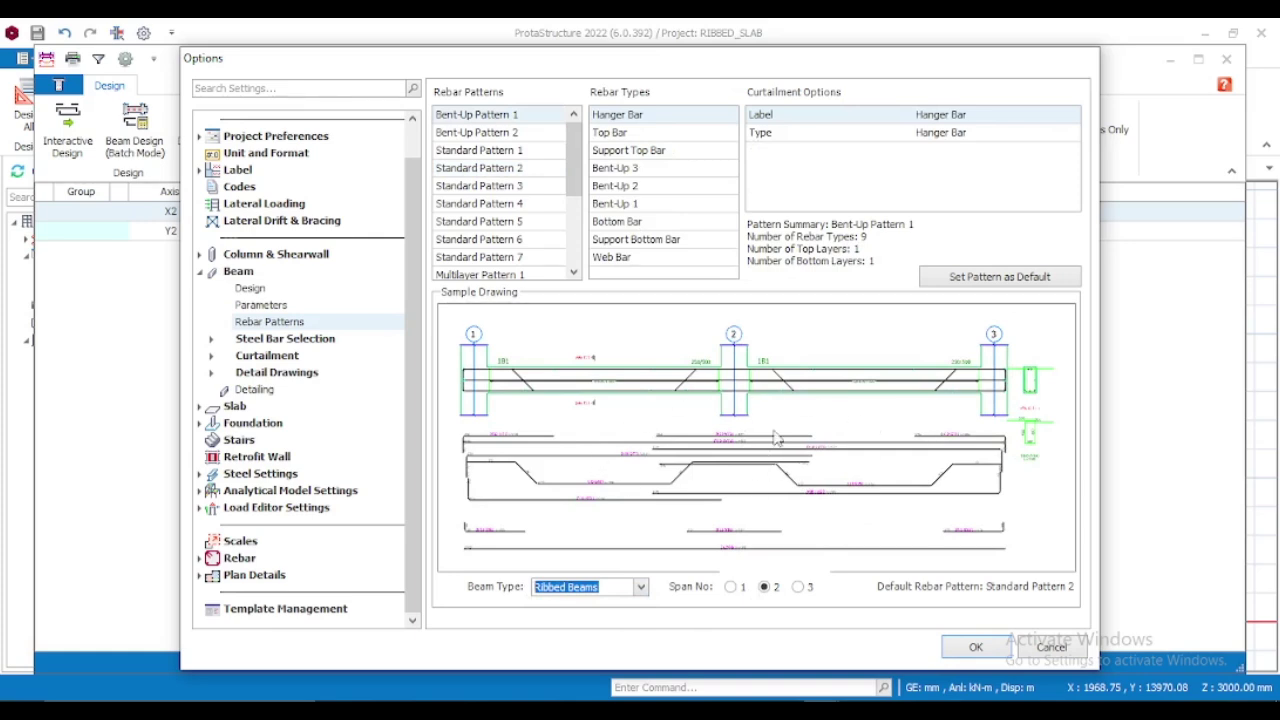
click(508, 170)
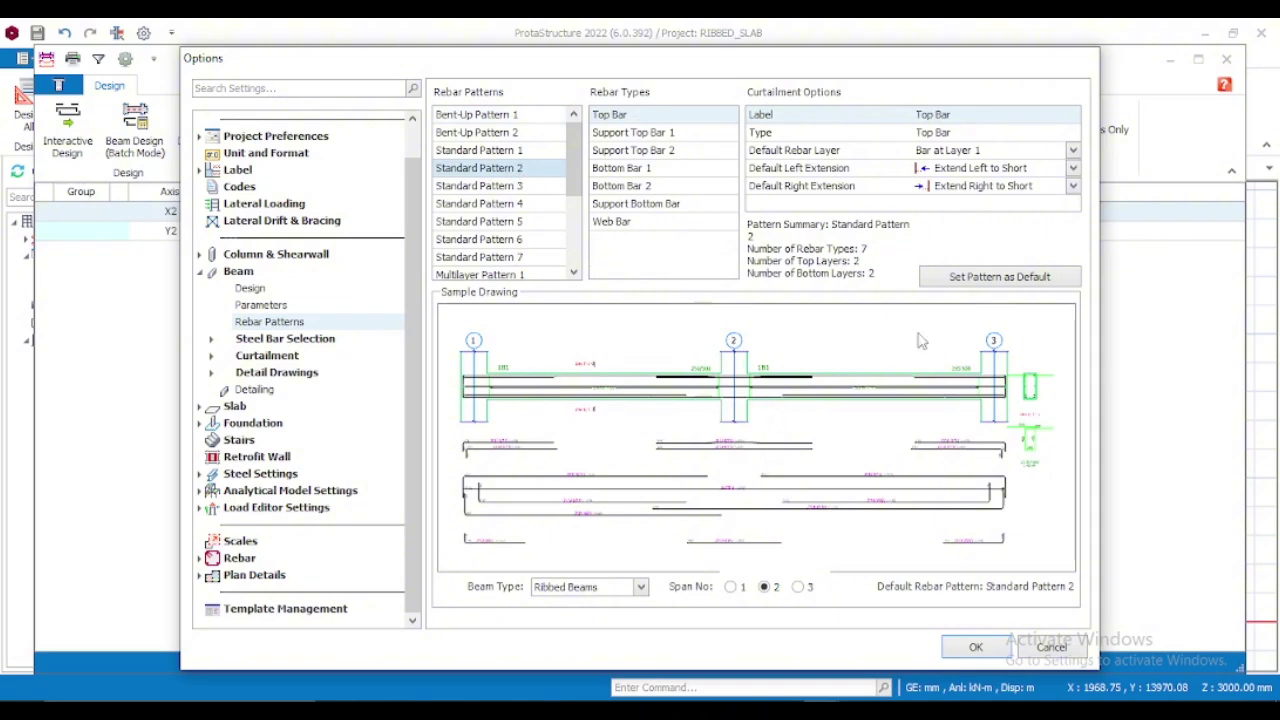
click(980, 282)
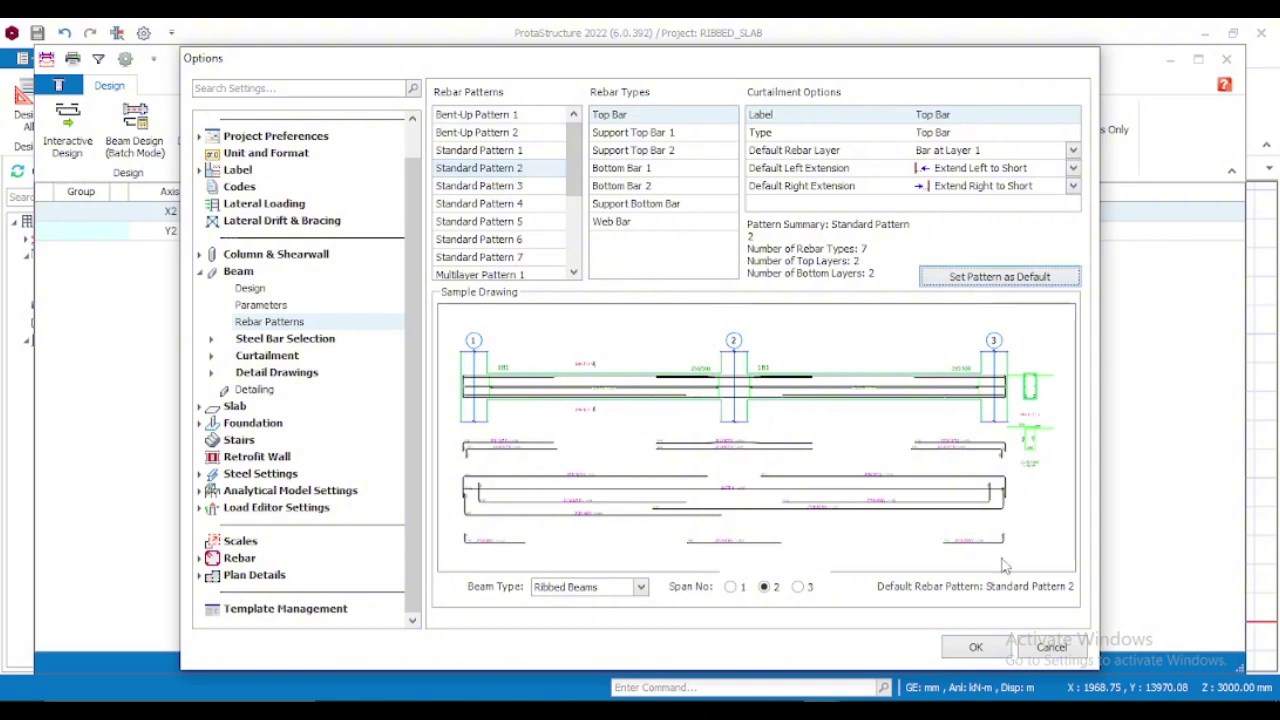
click(975, 647)
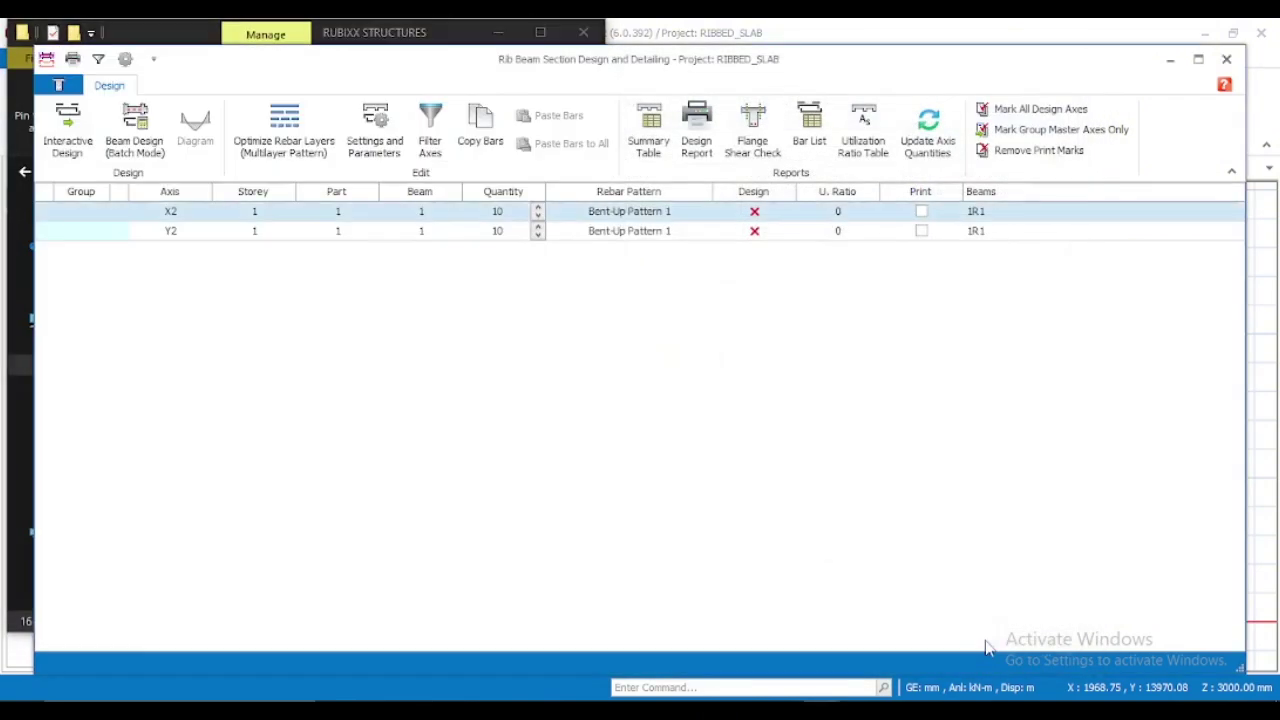
Batch-design the X2 and Y2 rib beams with all bars reselected, keeping existing rebar patterns
click(138, 130)
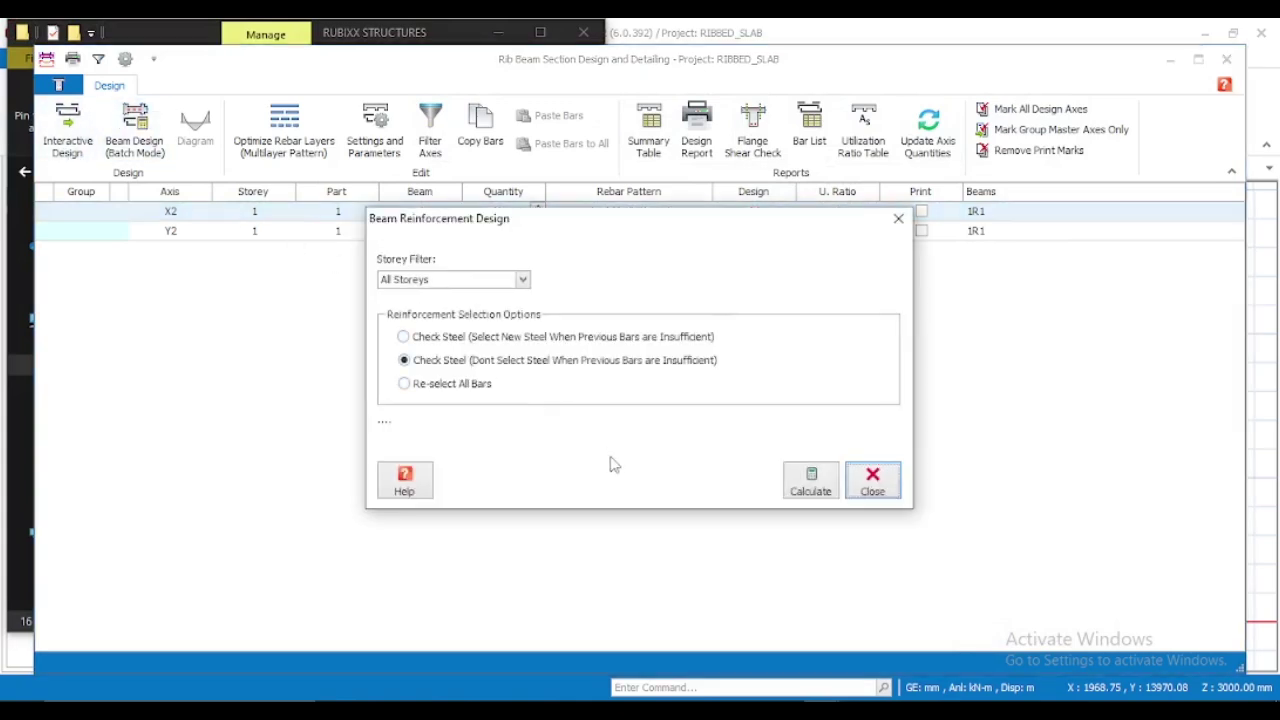
click(451, 391)
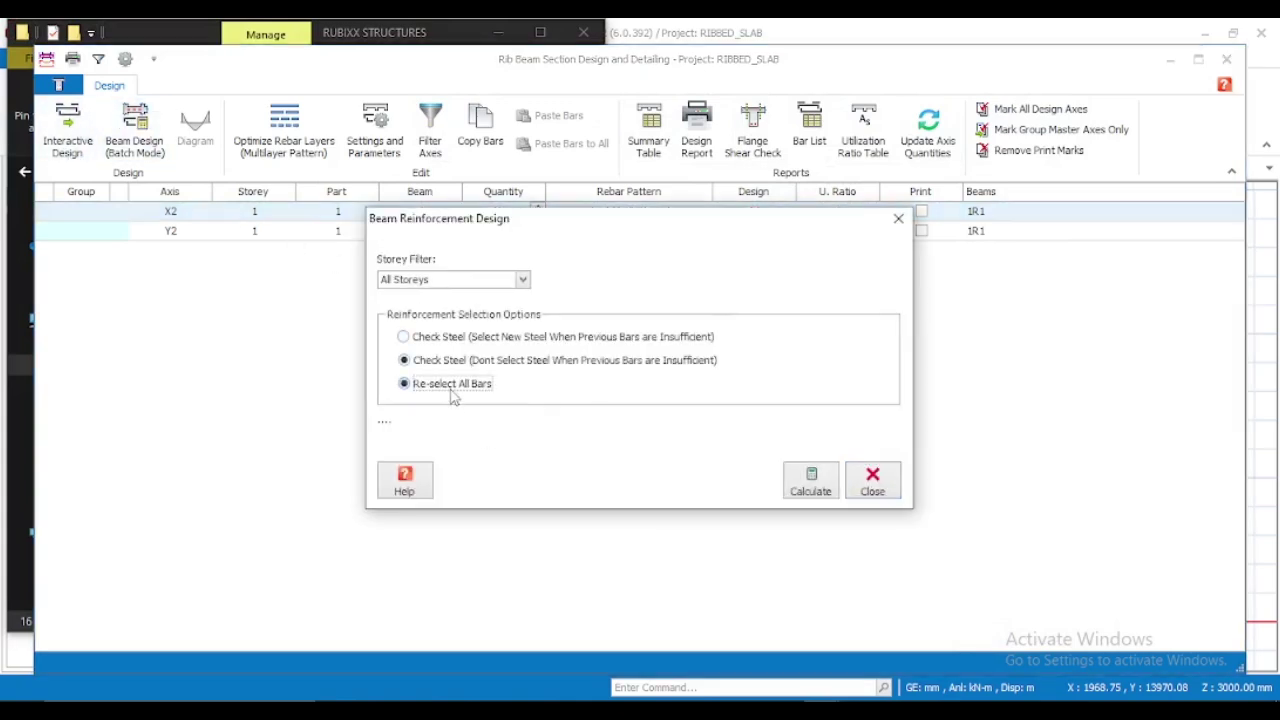
click(798, 483)
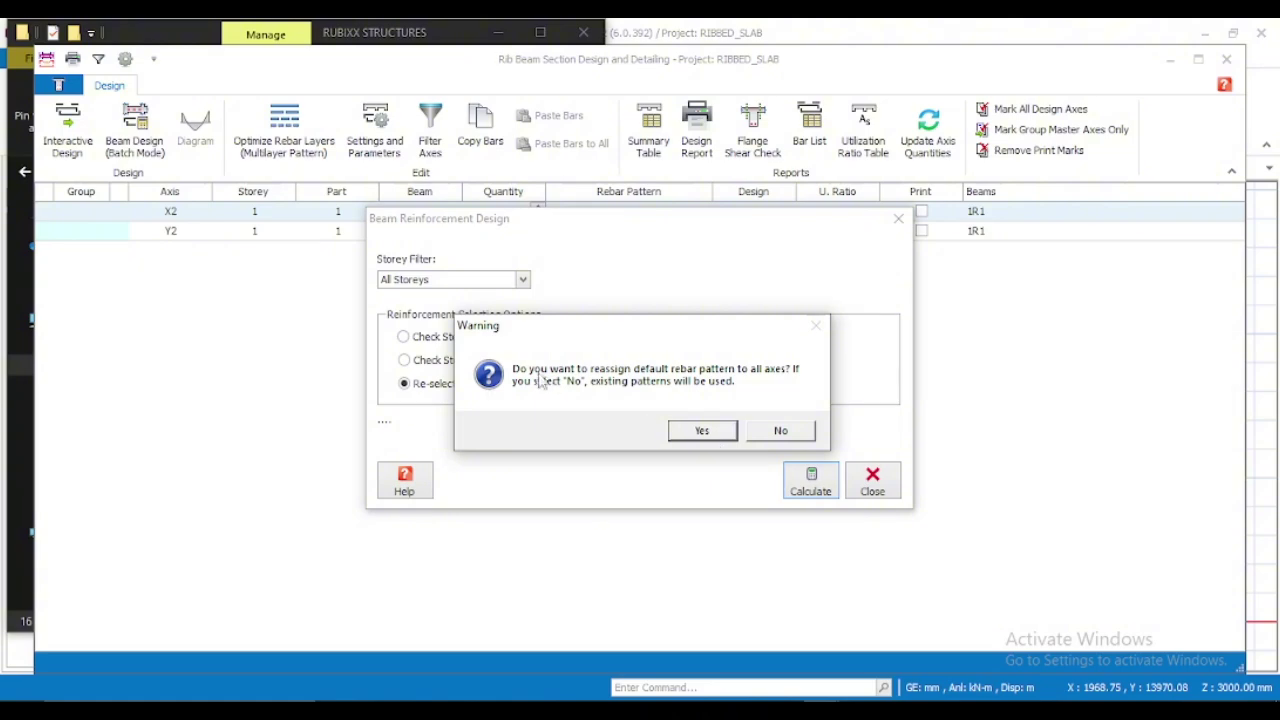
click(784, 440)
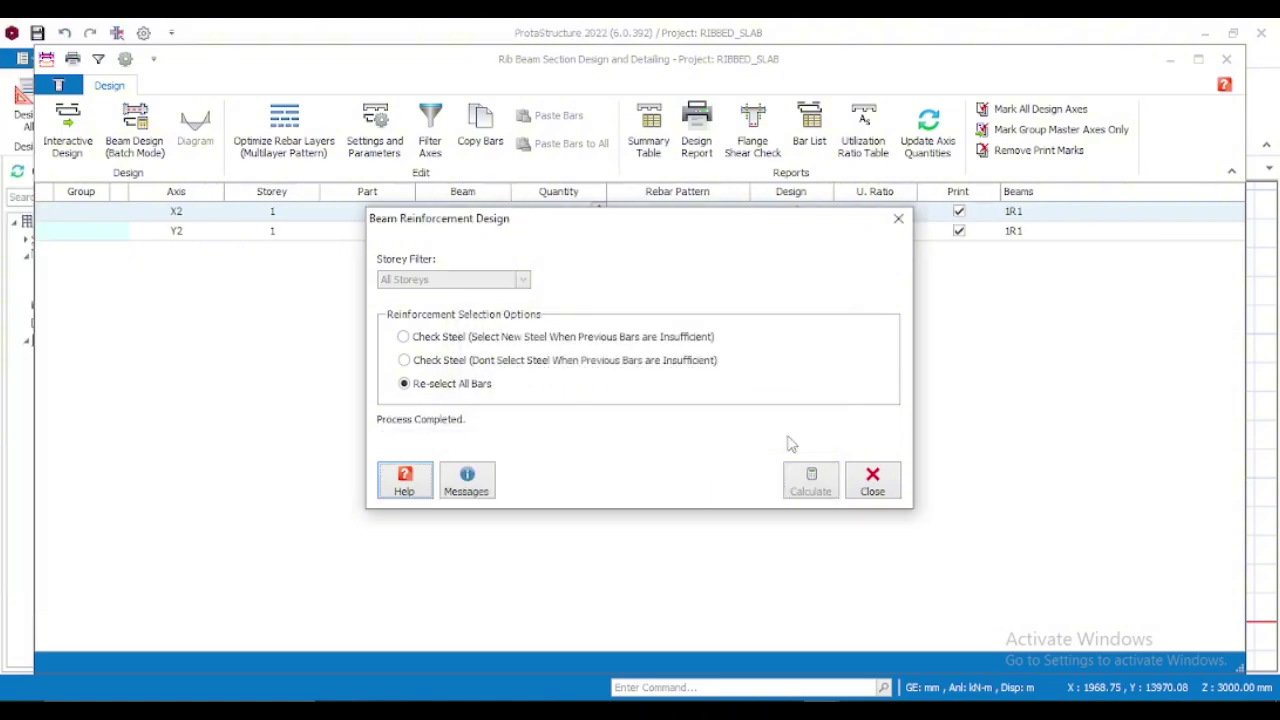
click(866, 488)
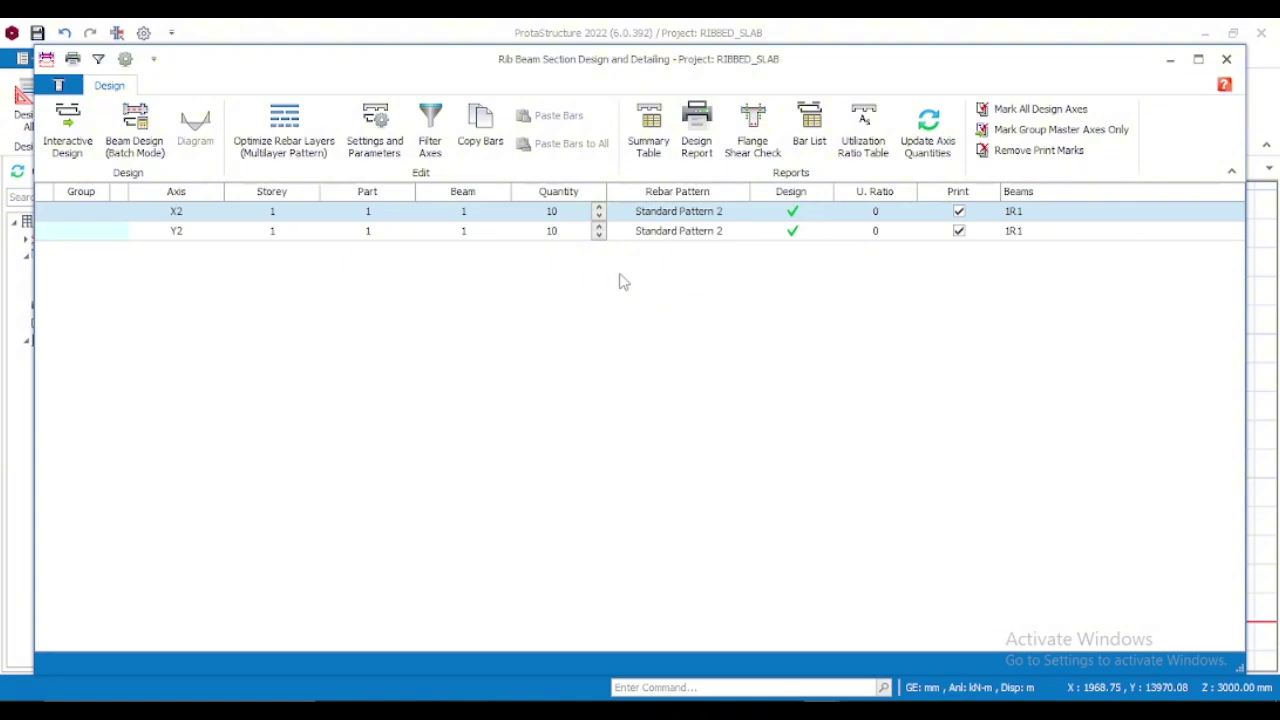
Check the X2 rib reinforcement, trying 2Y10 then keeping 1Y10 top and bottom bars
double_click(200, 220)
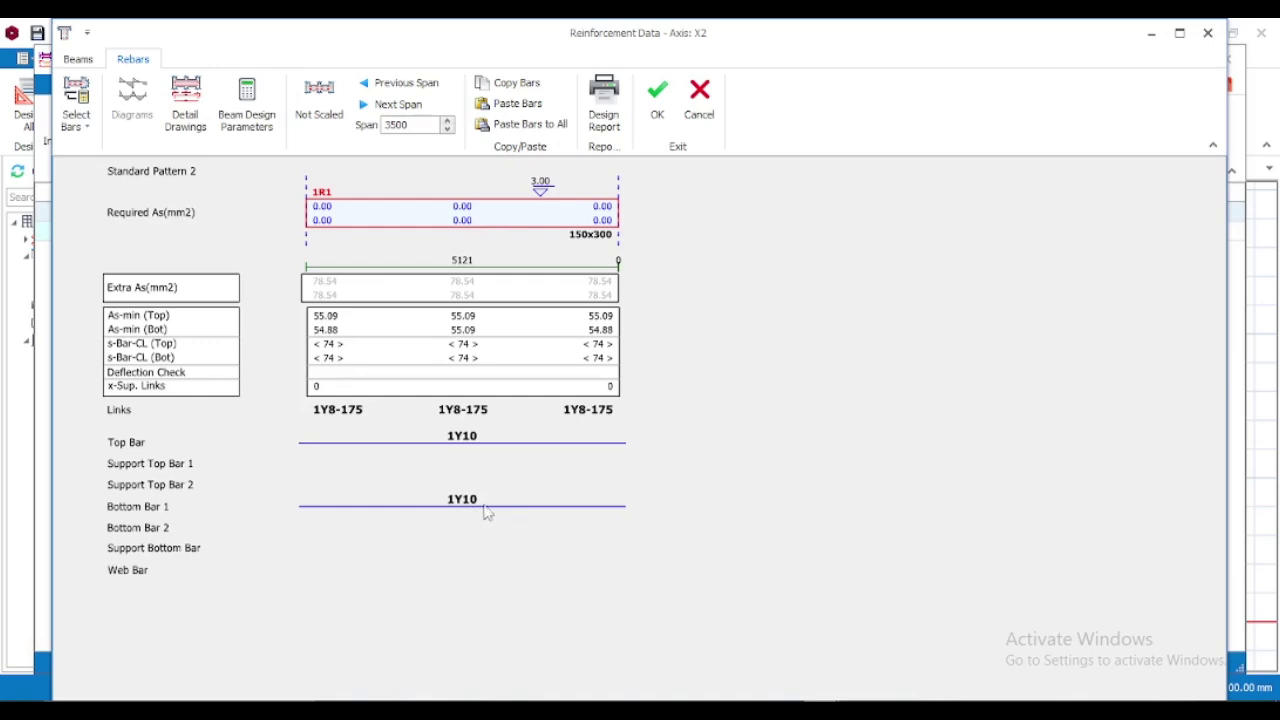
click(468, 448)
click(436, 438)
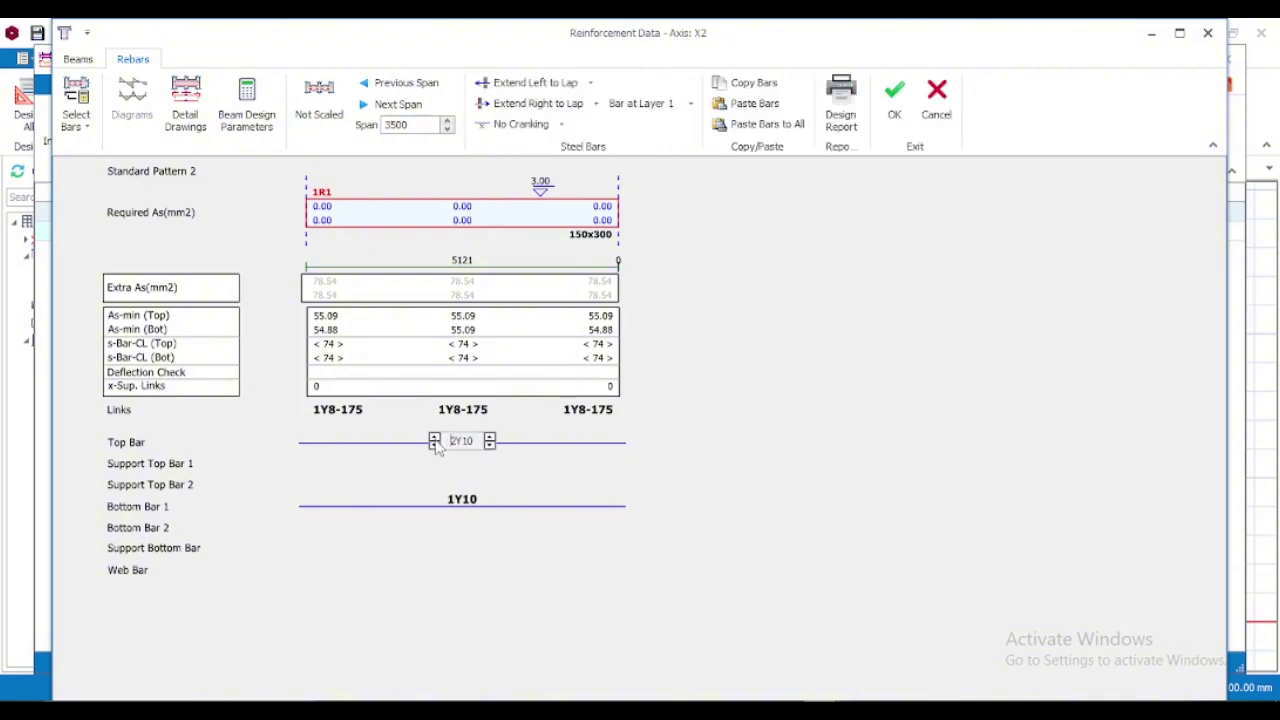
click(465, 503)
click(435, 500)
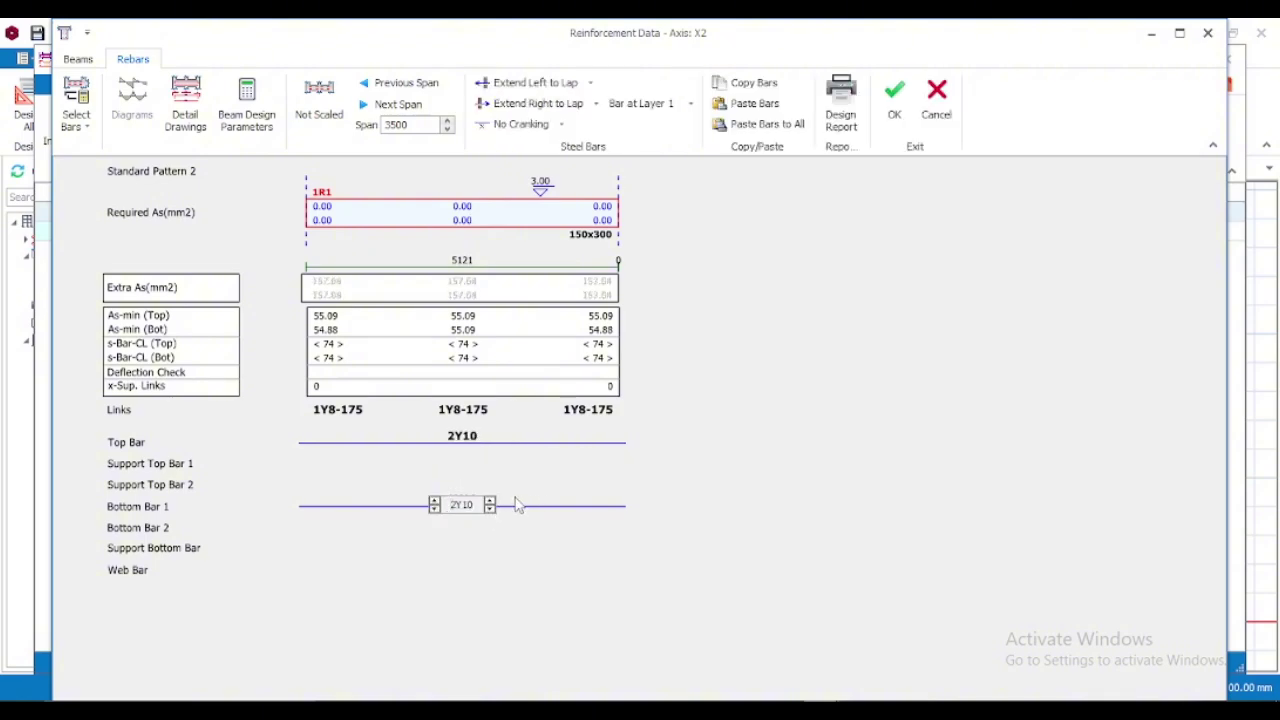
click(458, 446)
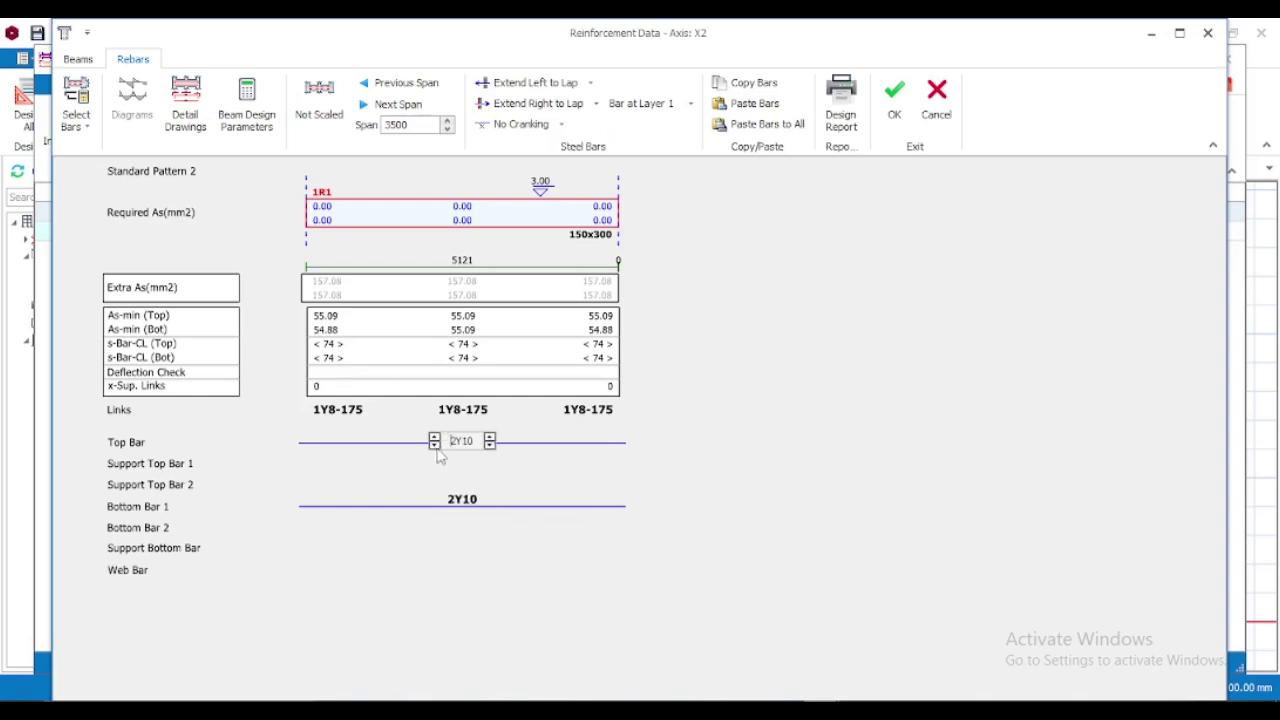
click(434, 447)
click(476, 504)
click(434, 509)
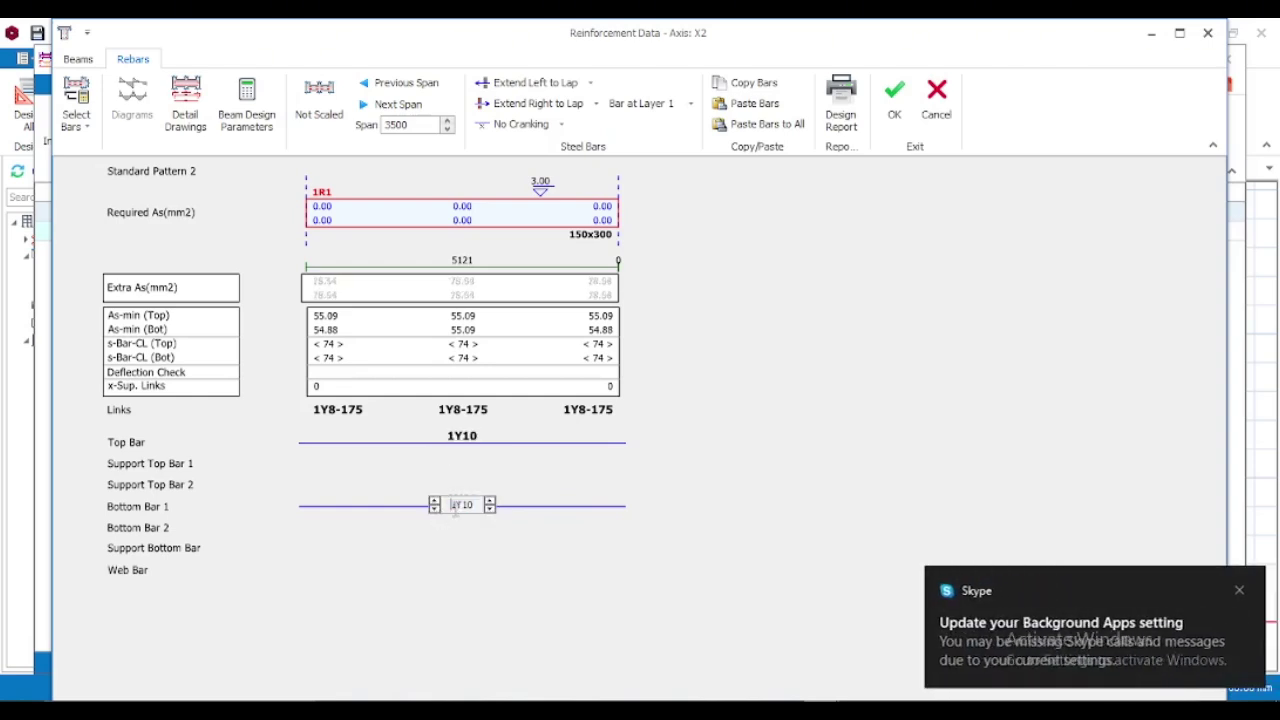
click(1239, 590)
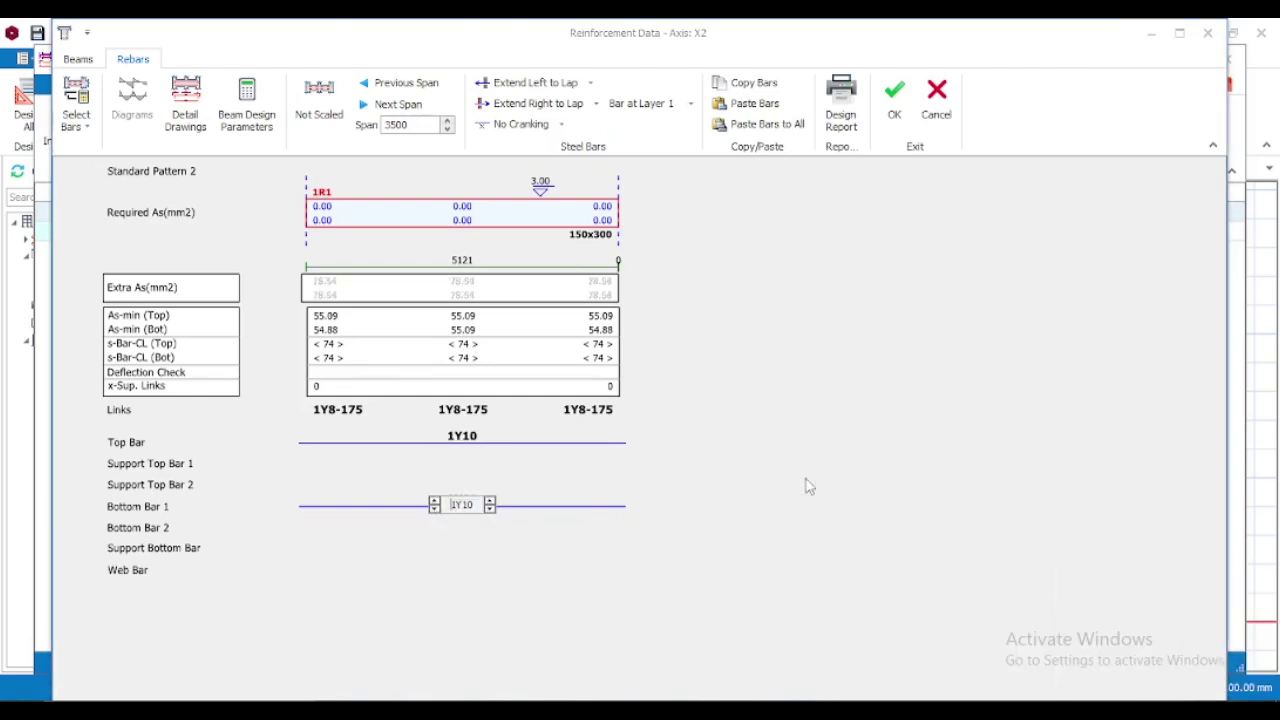
click(767, 478)
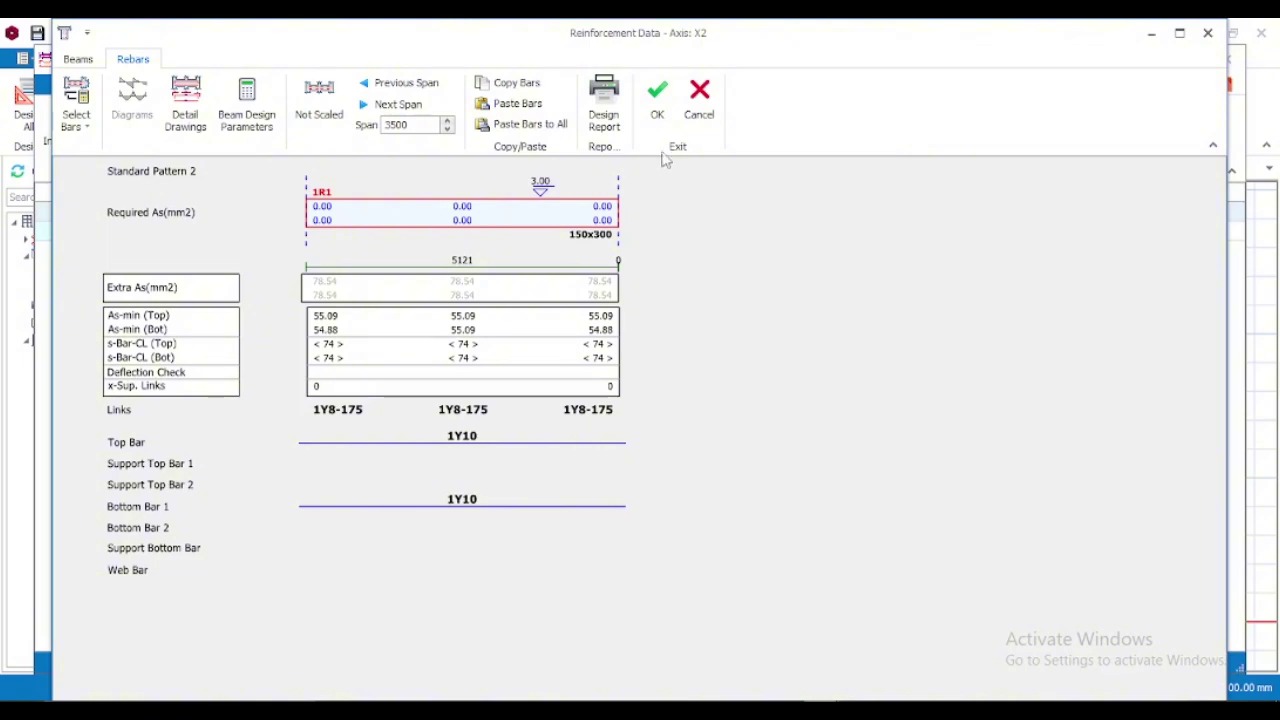
click(657, 108)
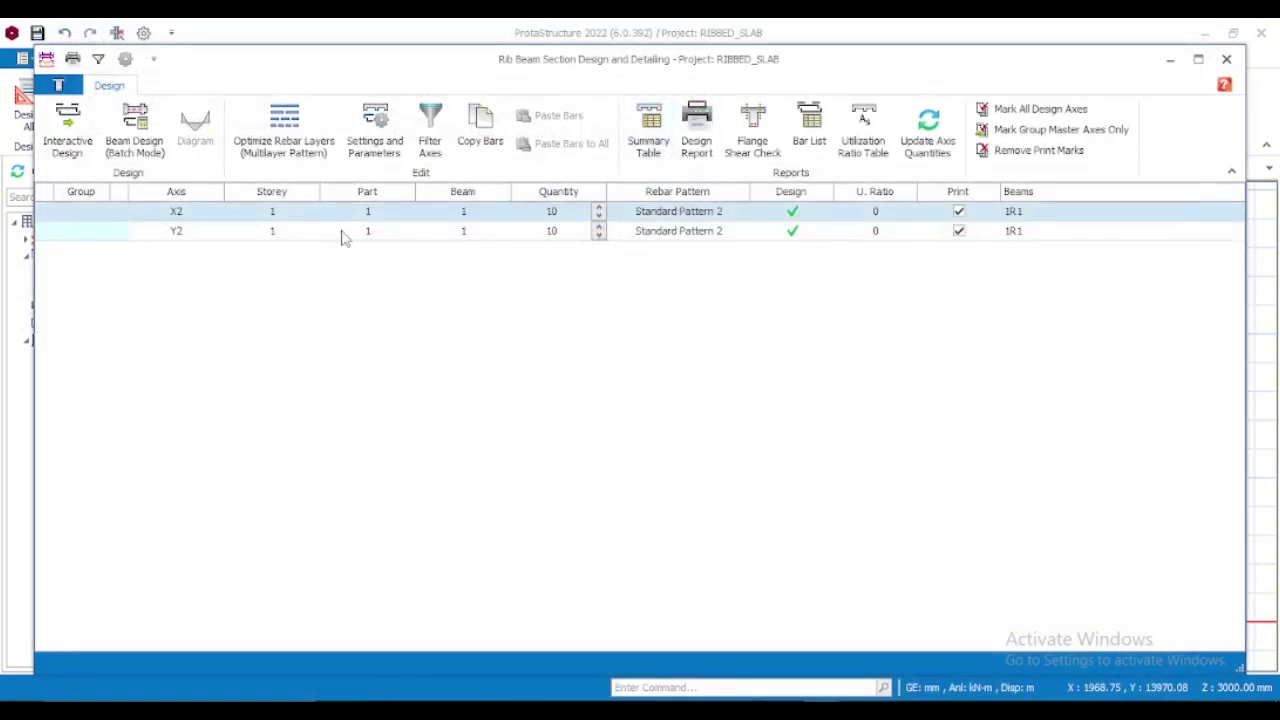
Accept the Y2 rib's 1Y10 top and bottom bars unchanged and close the Rib Beam window
click(177, 233)
double_click(177, 233)
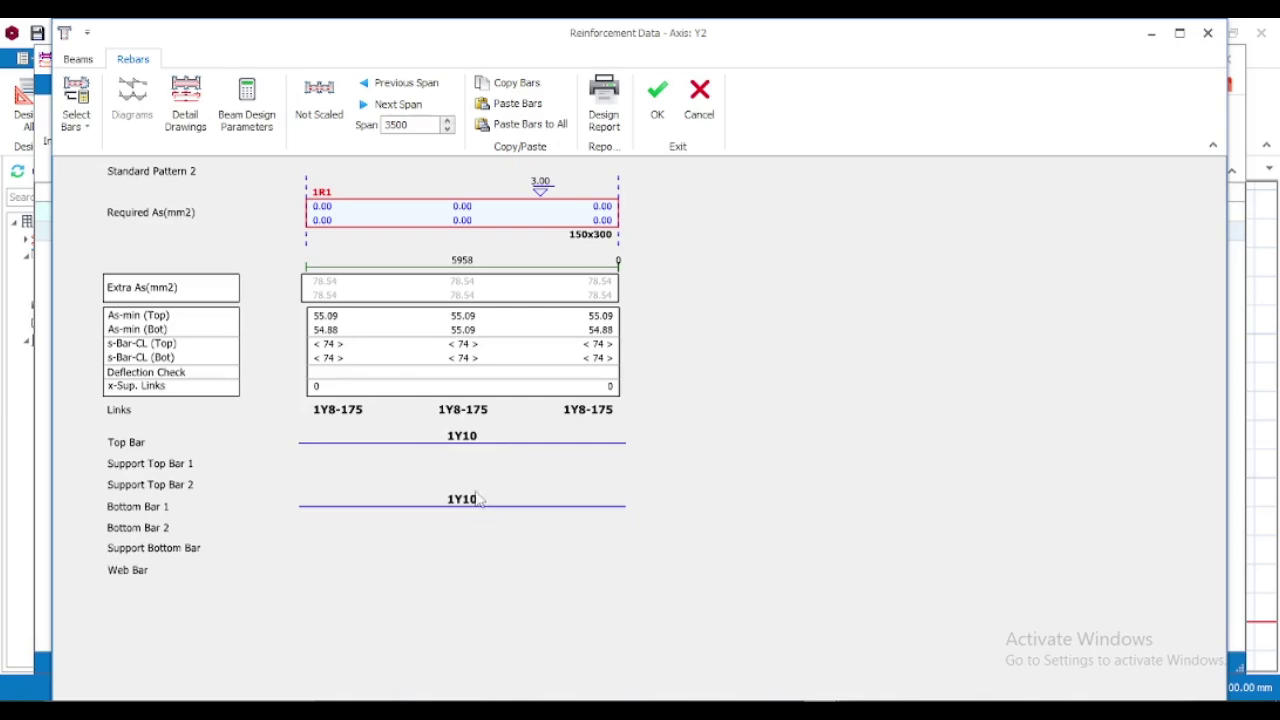
click(657, 98)
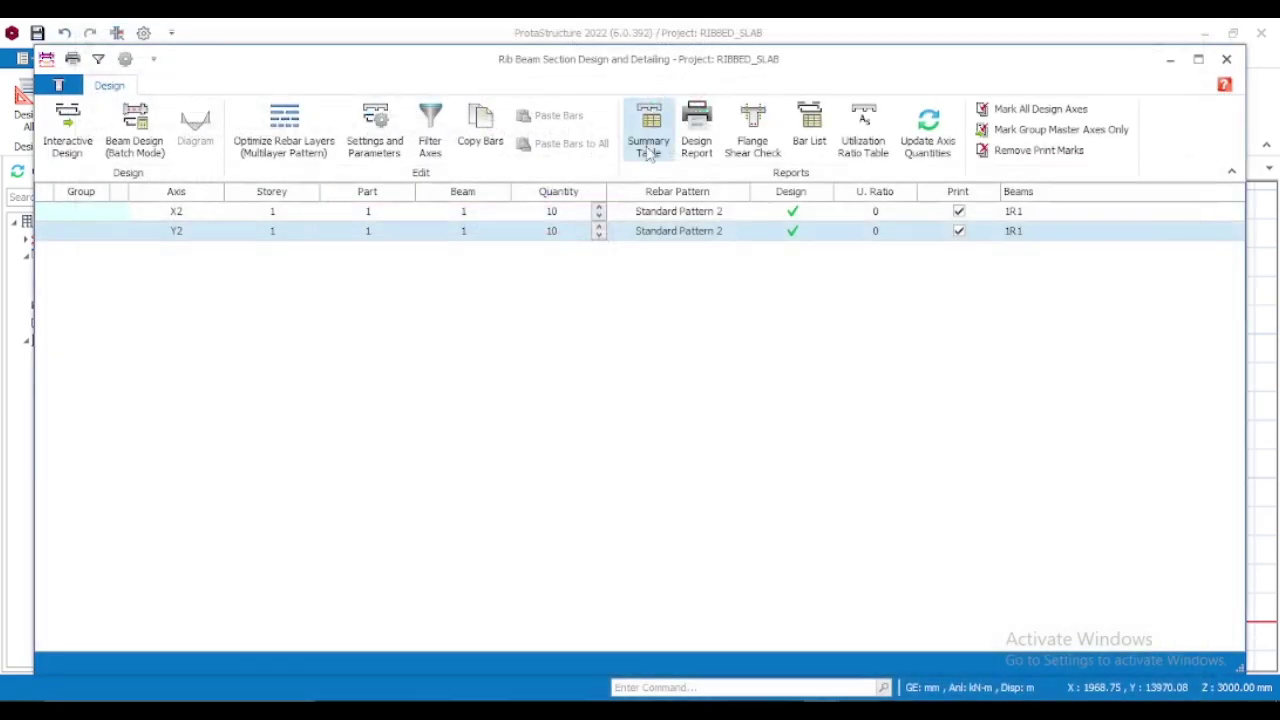
click(1226, 59)
scroll(440, 428, up, 3)
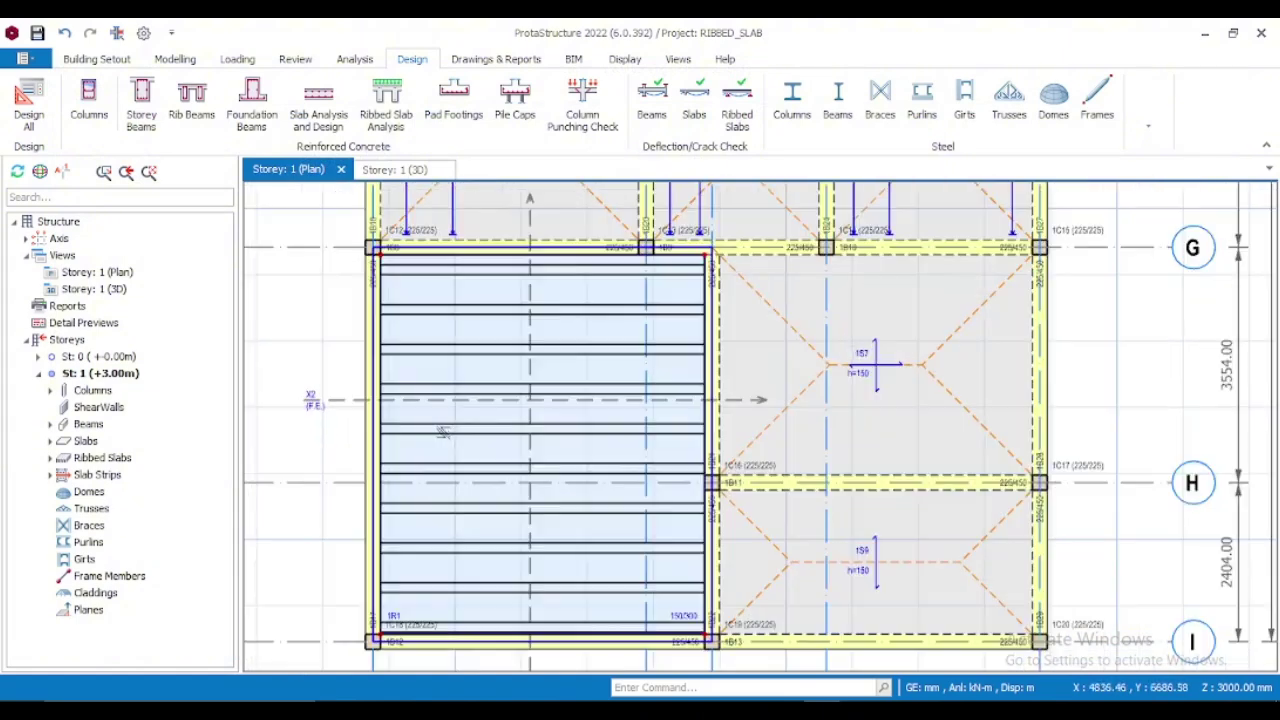
Run Ribbed Slab Analysis with All Storeys ticked to produce the analysis result report
click(404, 128)
click(478, 300)
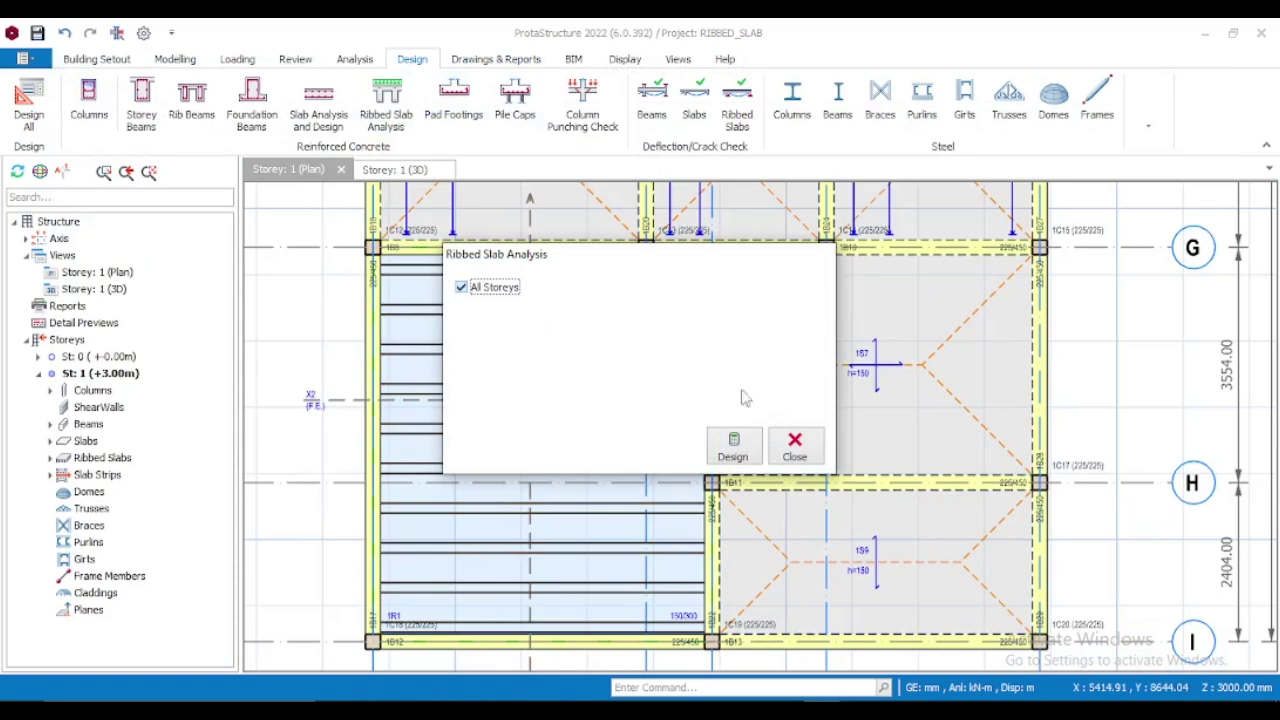
click(751, 450)
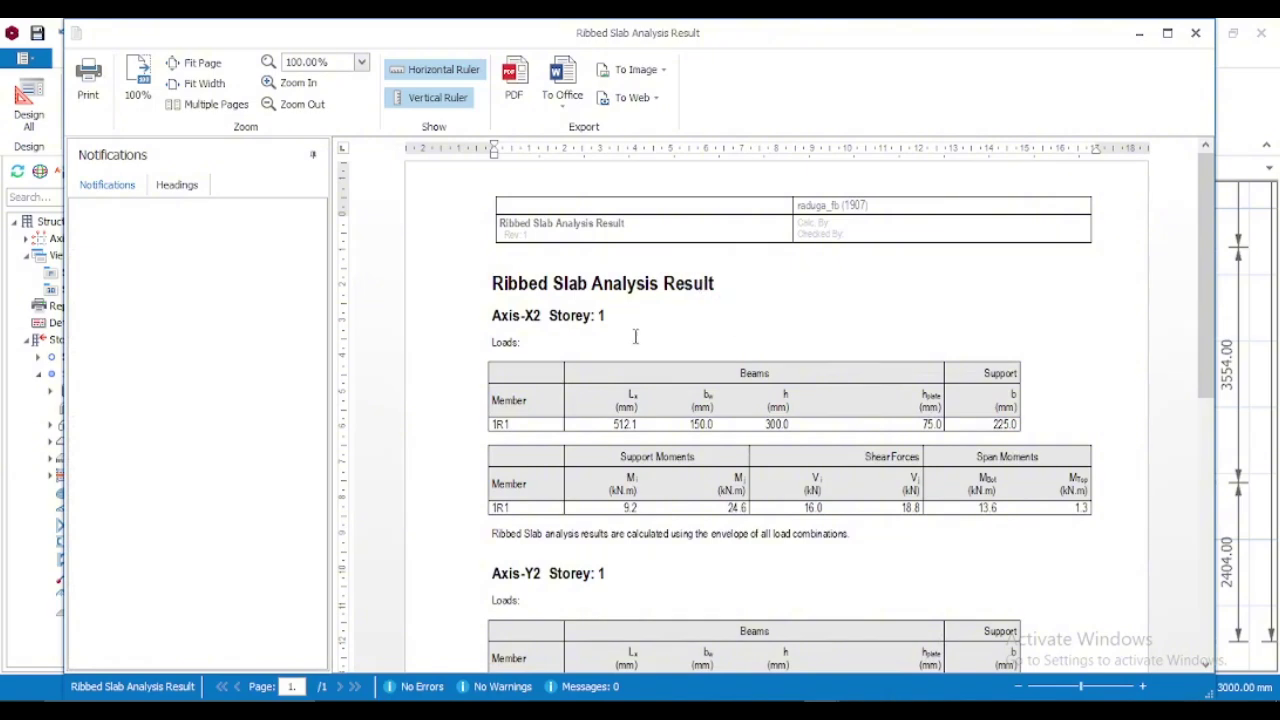
Scroll the report to review X2 support moments 9.2 and 24.6 kN.m, span 13.6, and Y2's 0.0
scroll(720, 357, down, 3)
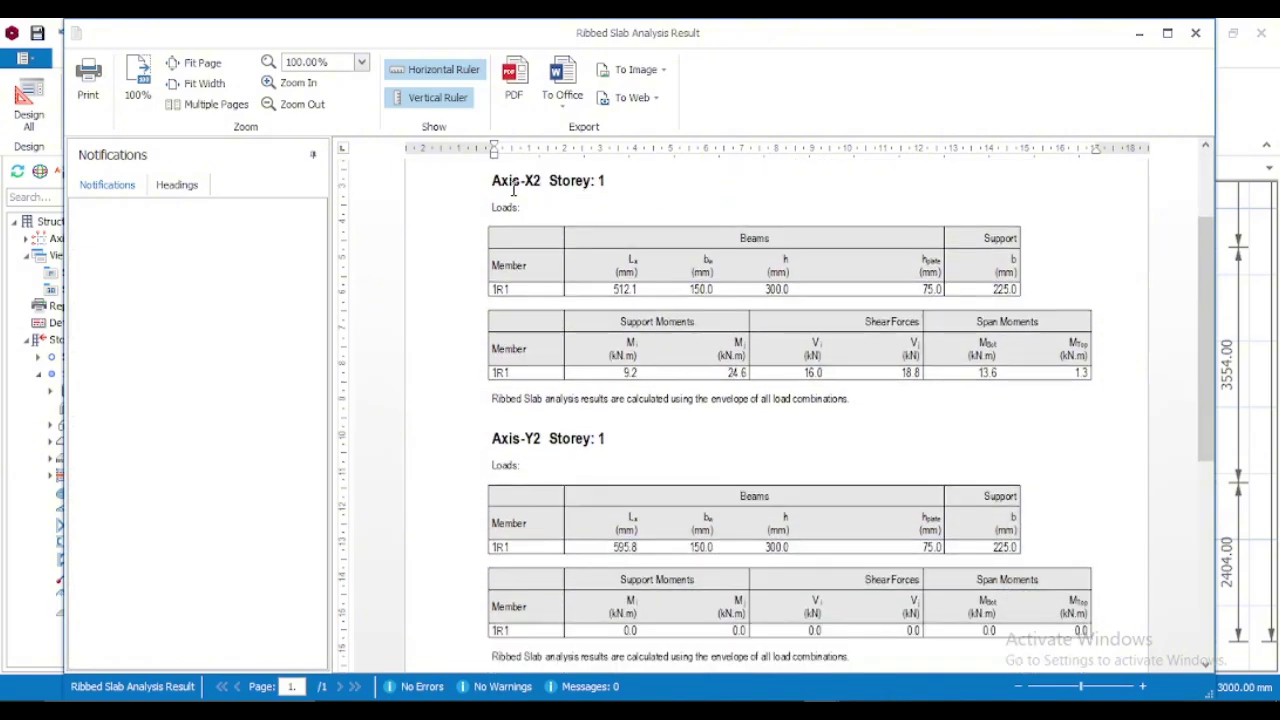
scroll(530, 190, down, 7)
scroll(562, 280, up, 7)
scroll(622, 445, down, 1)
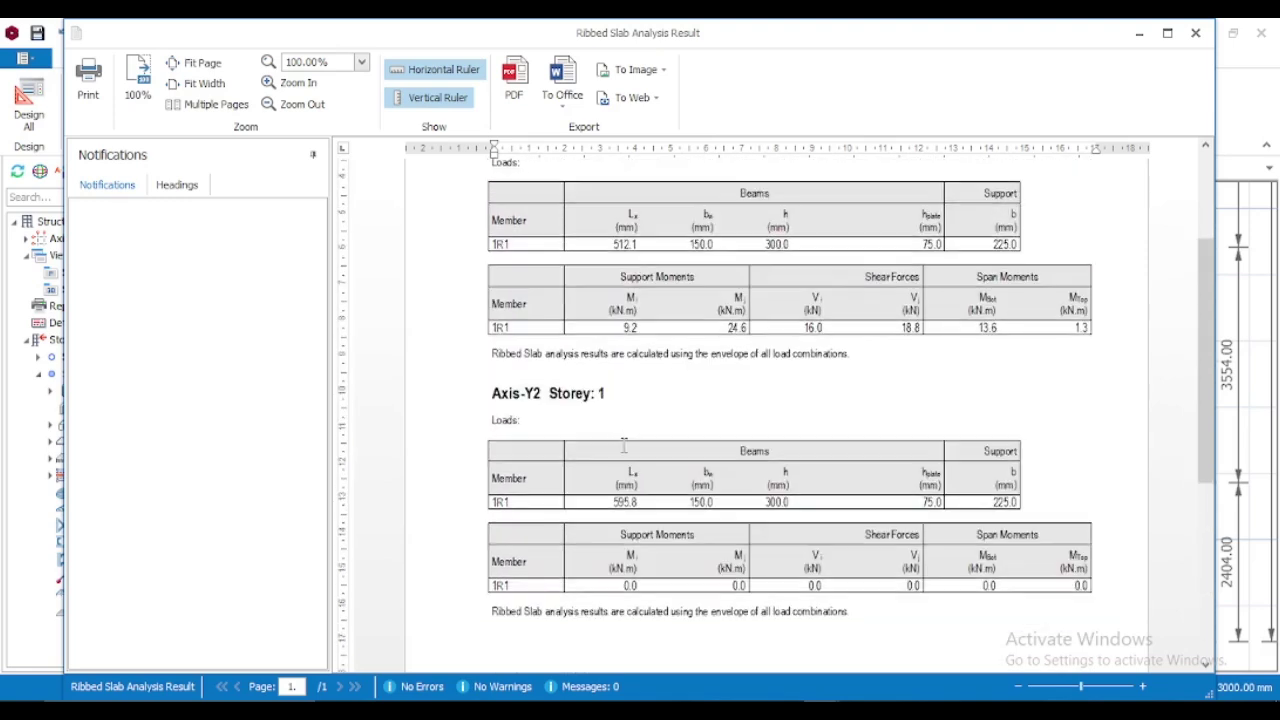
scroll(640, 437, up, 2)
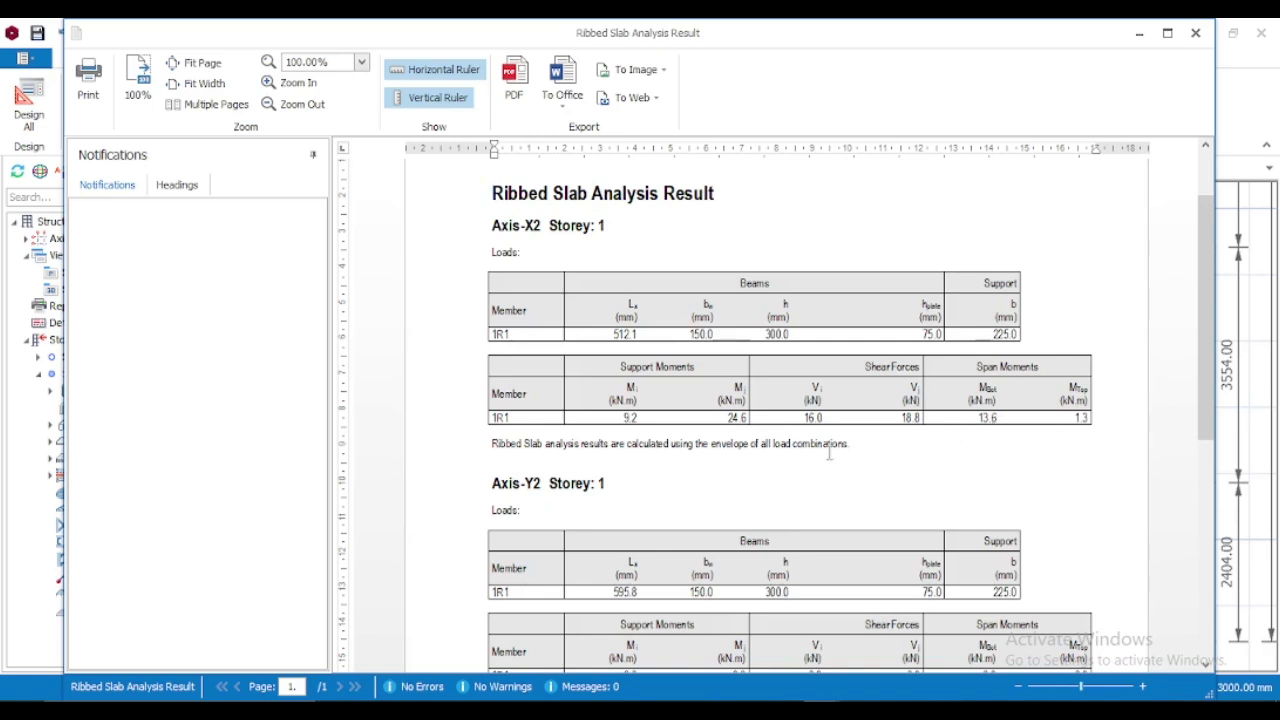
scroll(726, 470, down, 1)
scroll(668, 446, down, 2)
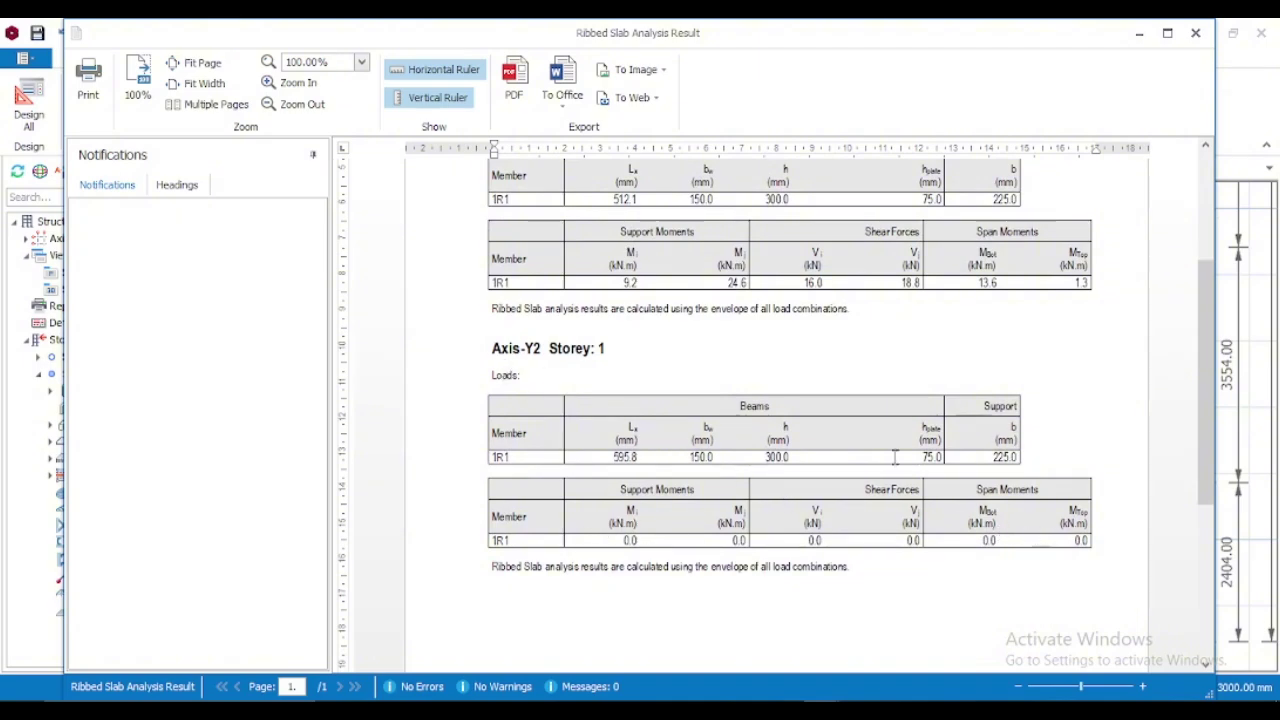
scroll(612, 410, up, 5)
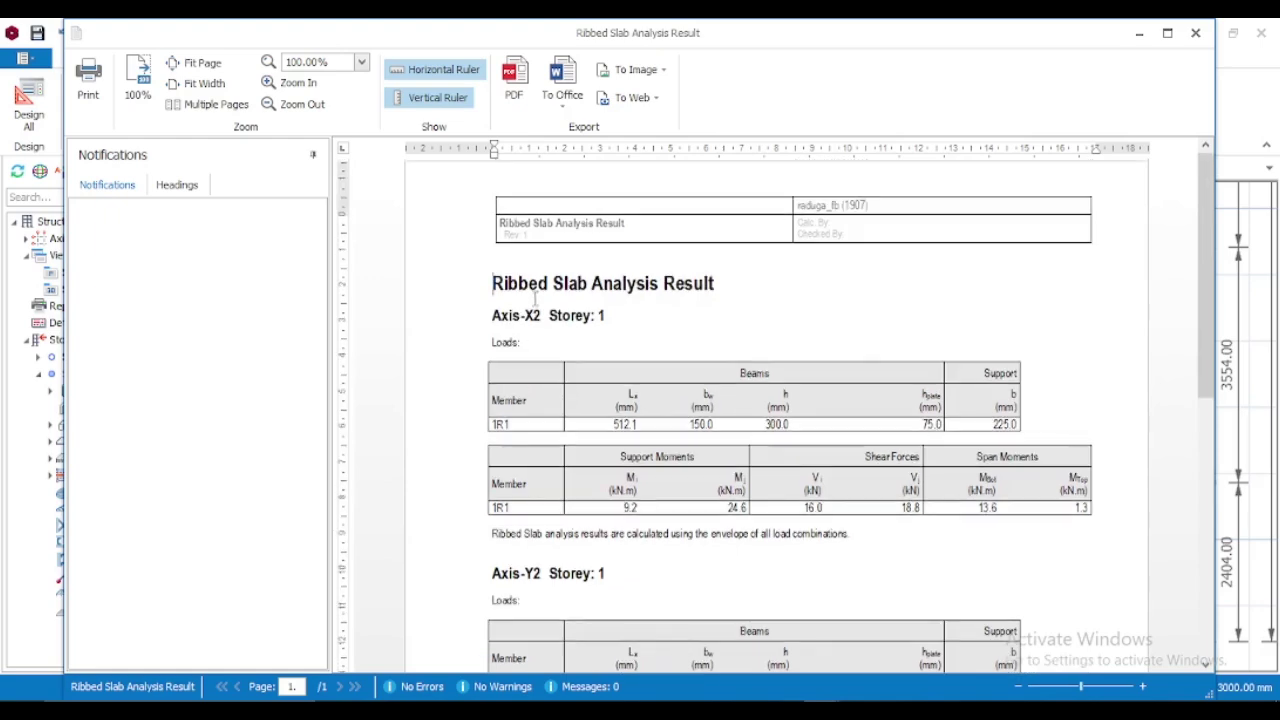
Close the result report and the Ribbed Slab Analysis dialog, zooming back to slab 1R1
click(1195, 33)
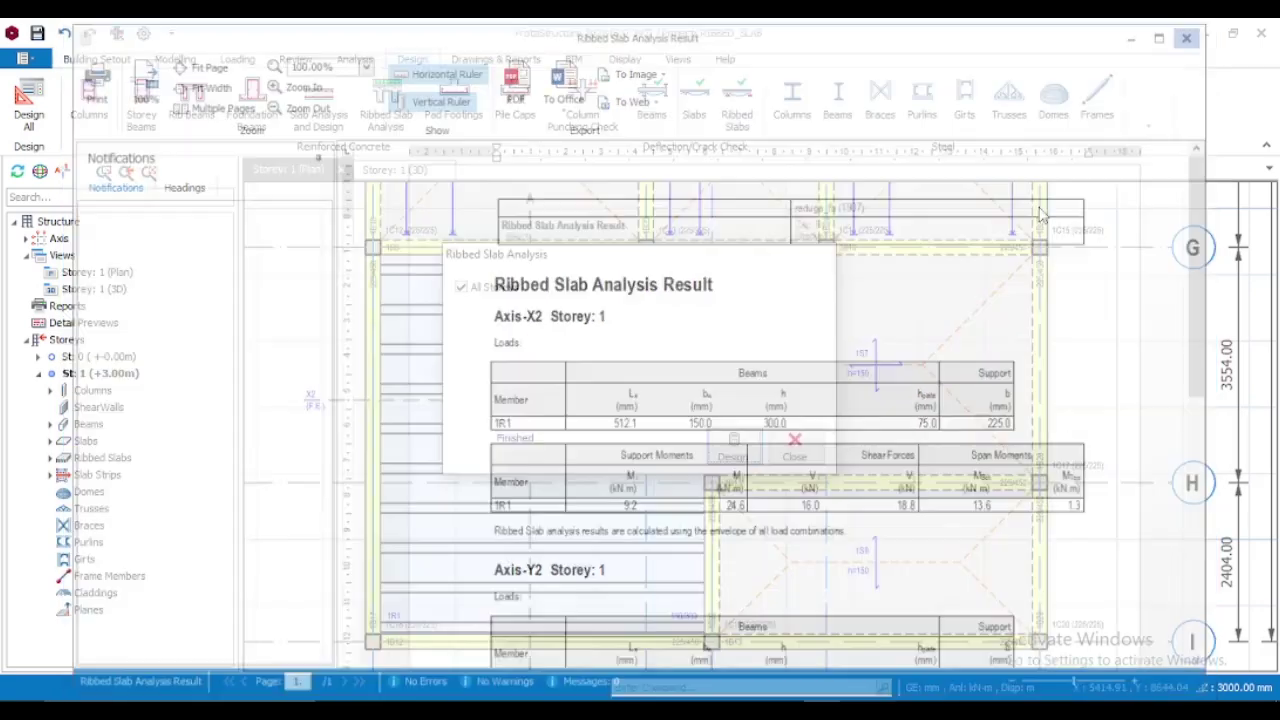
click(794, 446)
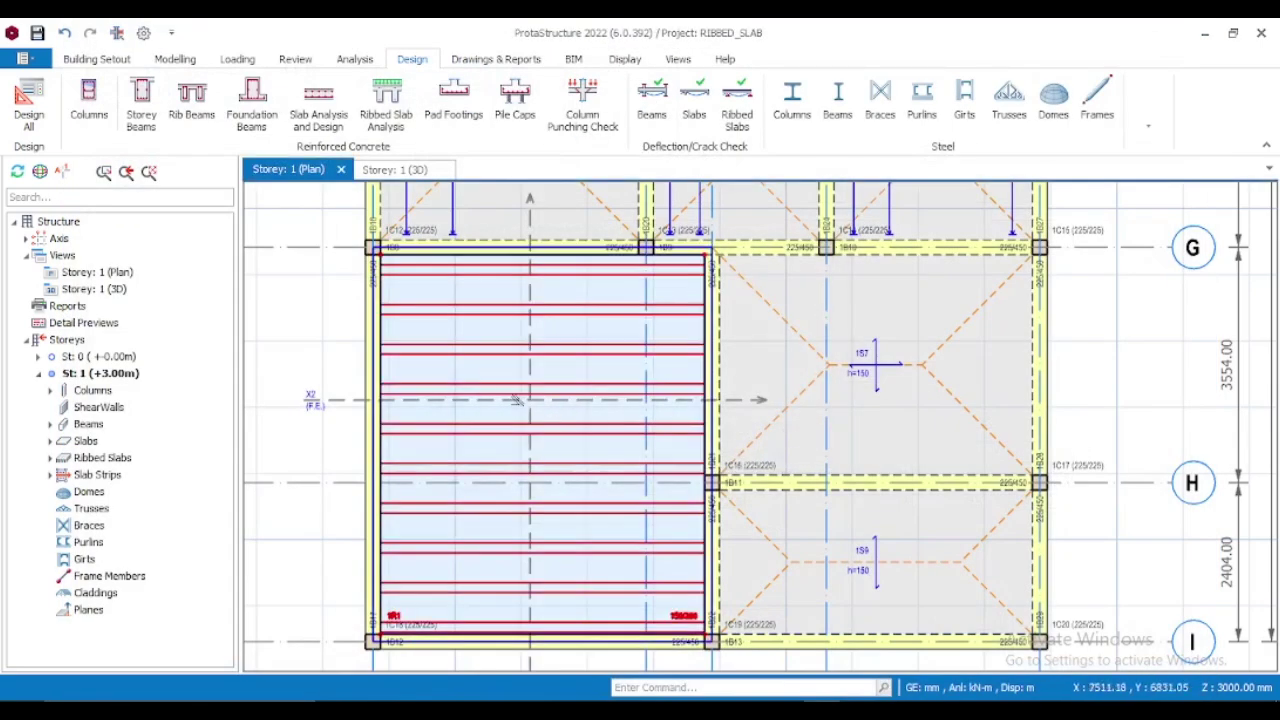
scroll(531, 398, down, 3)
scroll(531, 398, up, 3)
scroll(450, 395, down, 2)
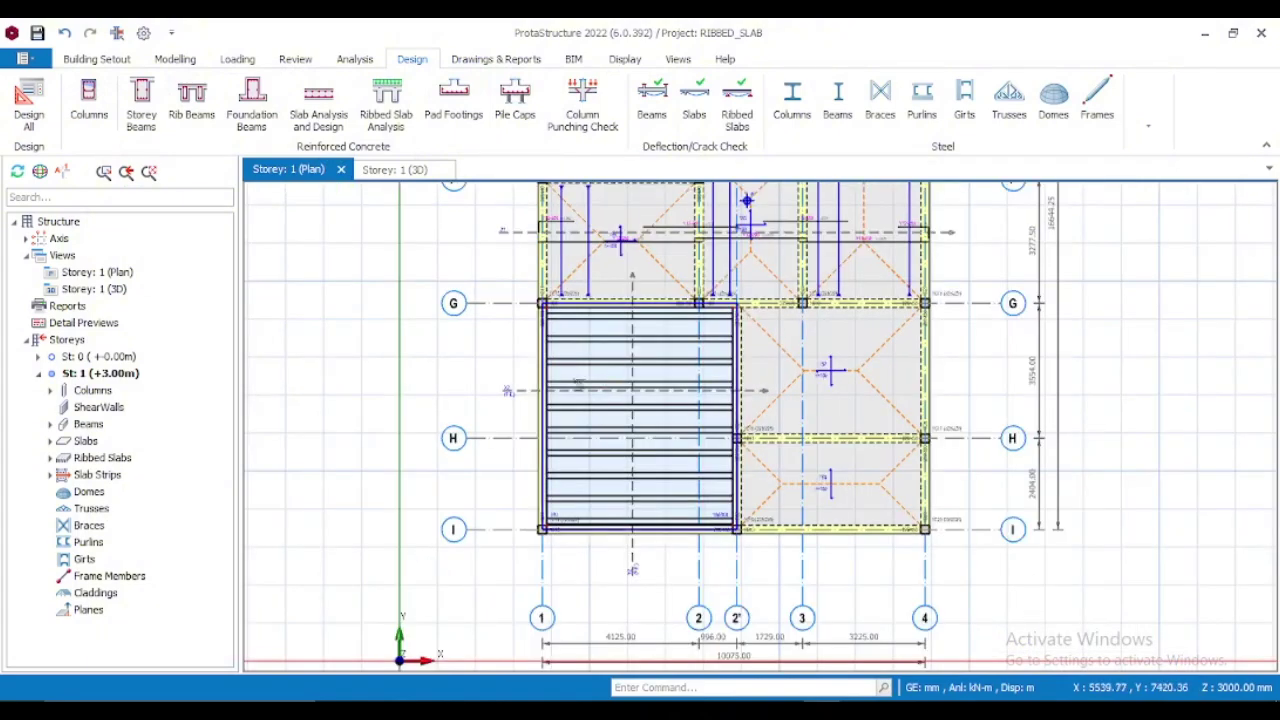
scroll(467, 383, up, 2)
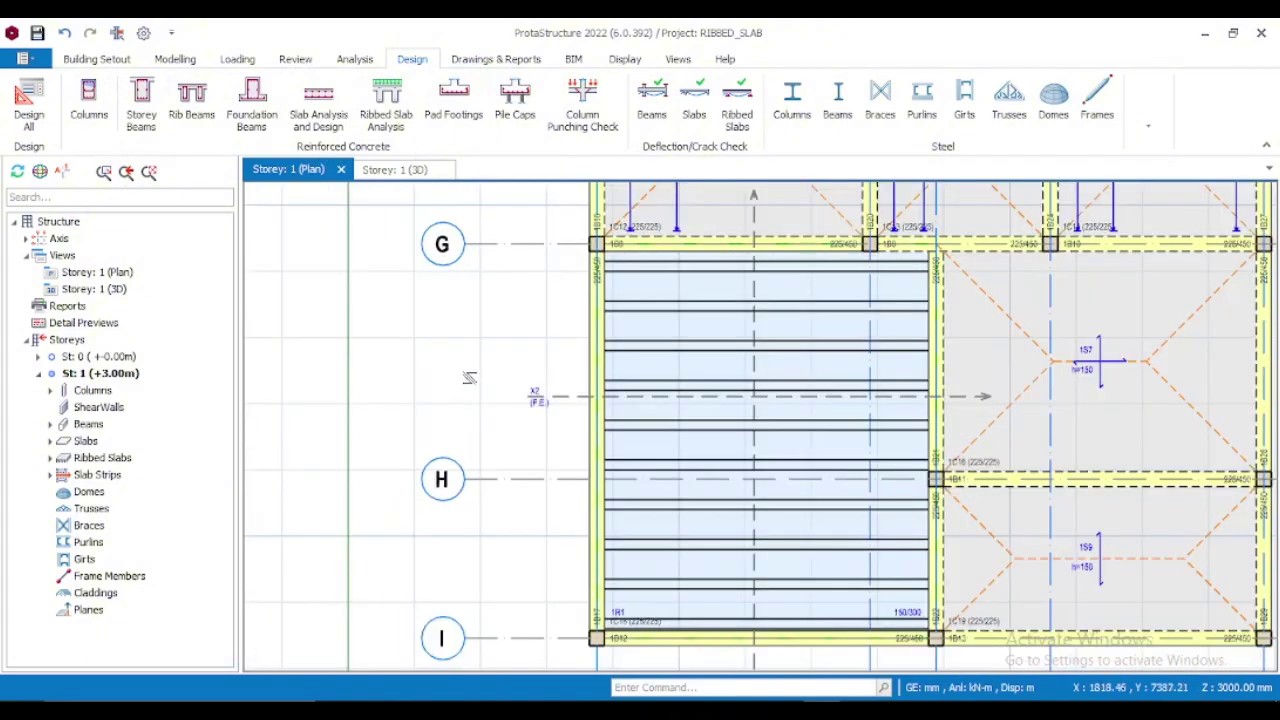